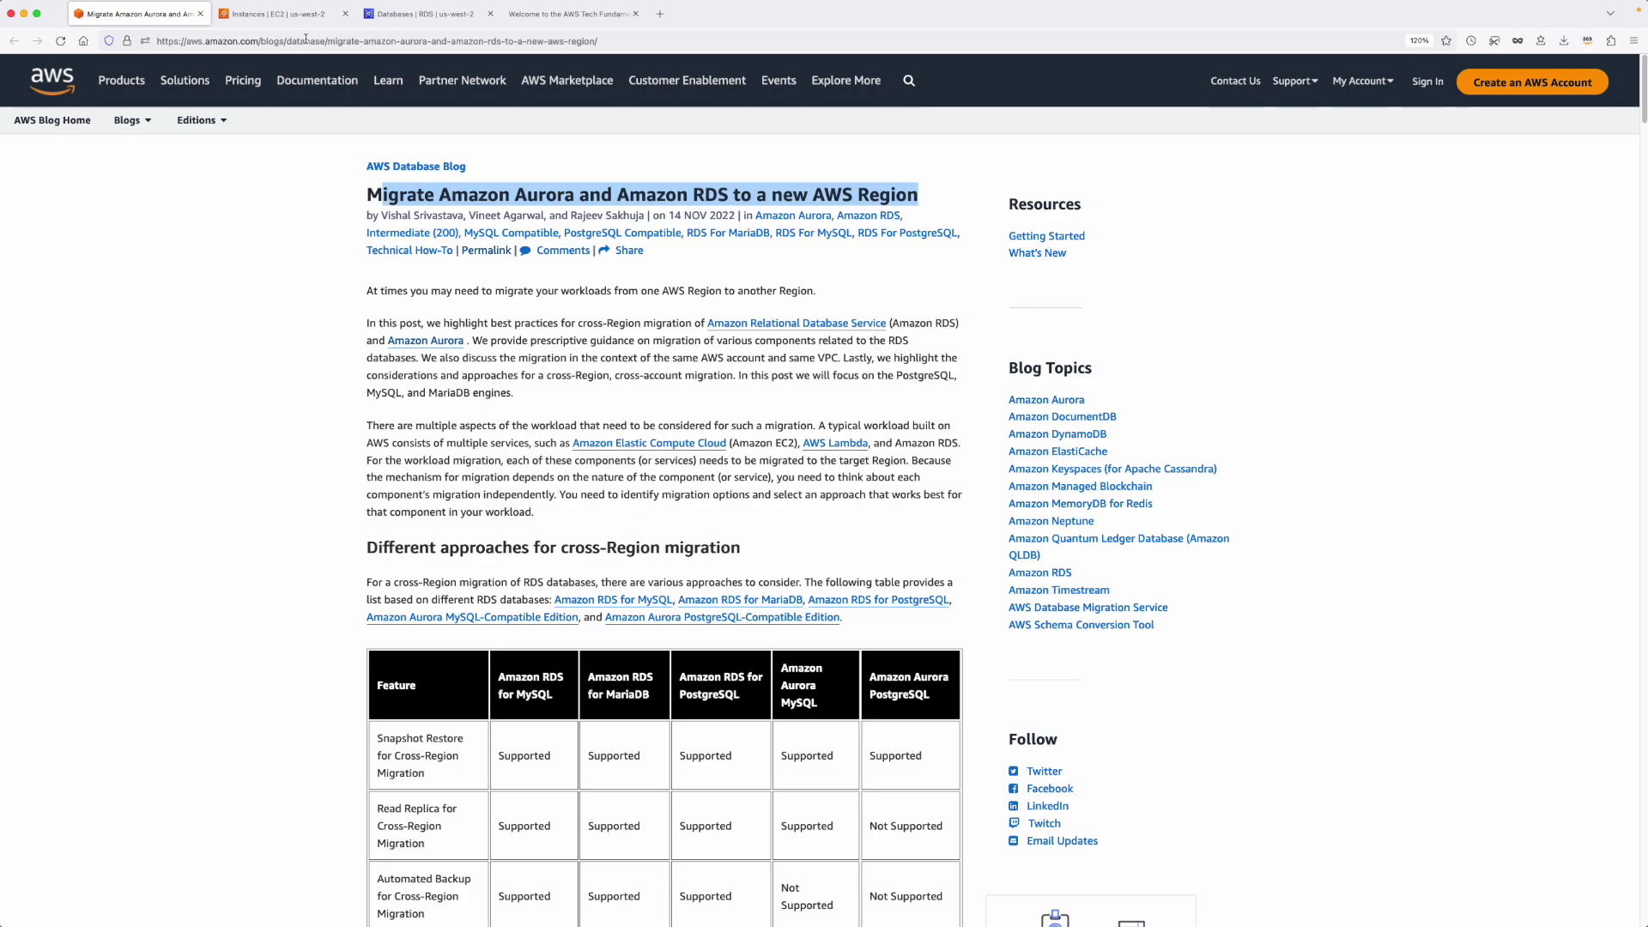
Switch from the blog article to the EC2 instances console tab.
click(284, 13)
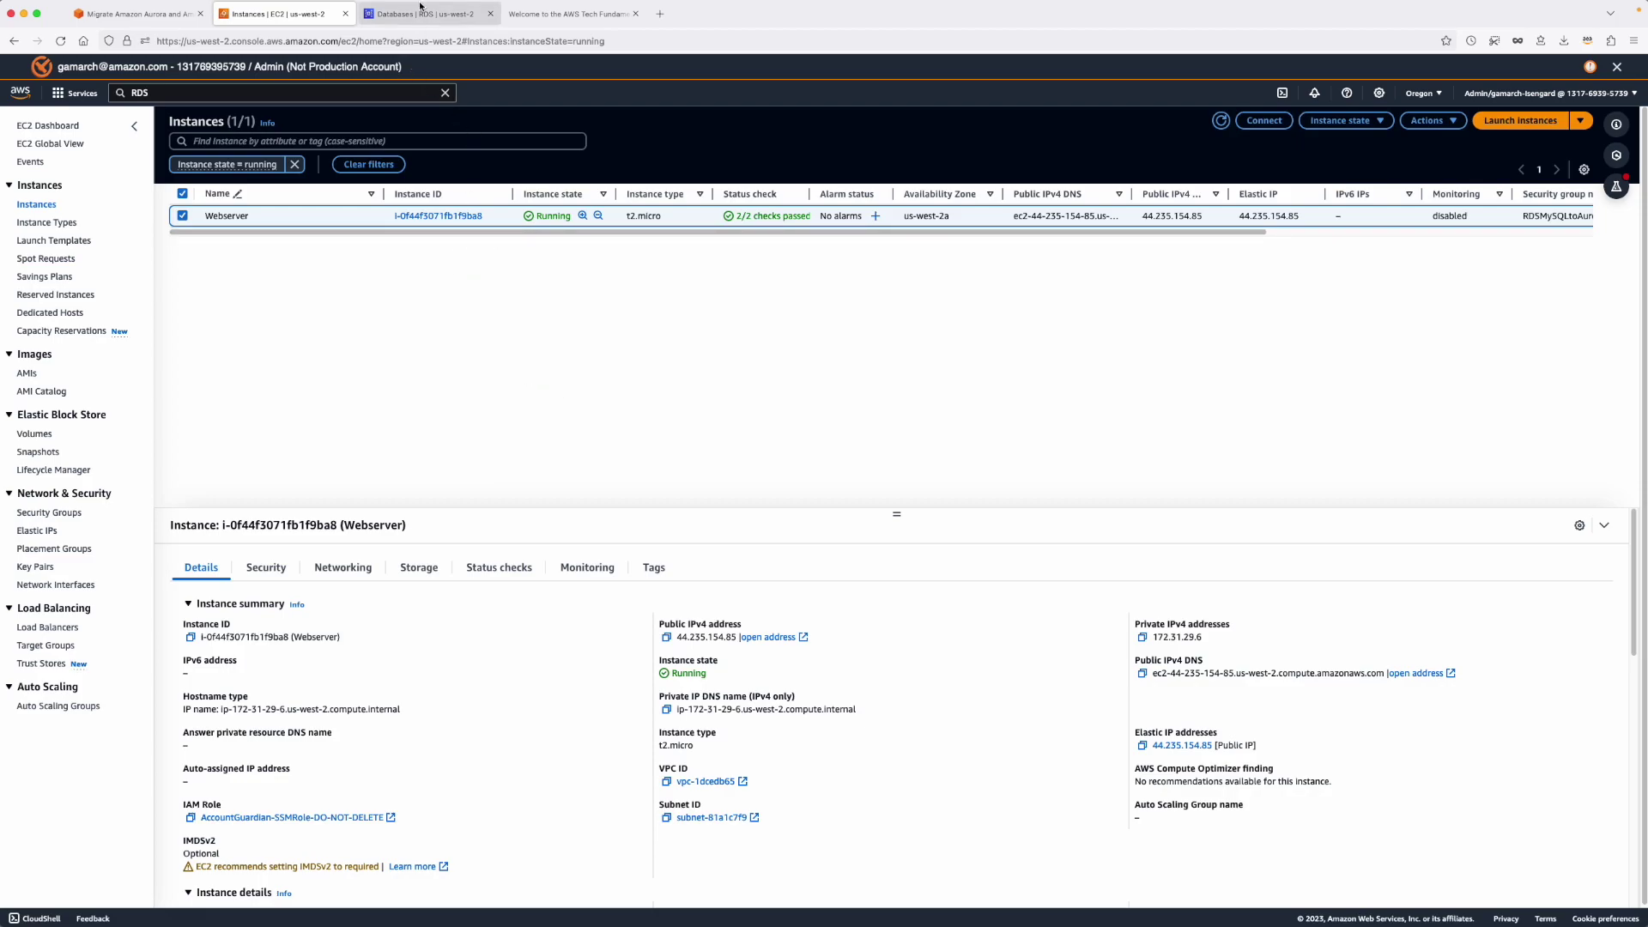
Bring up the Webserver's welcome page showing its instance metadata.
click(565, 13)
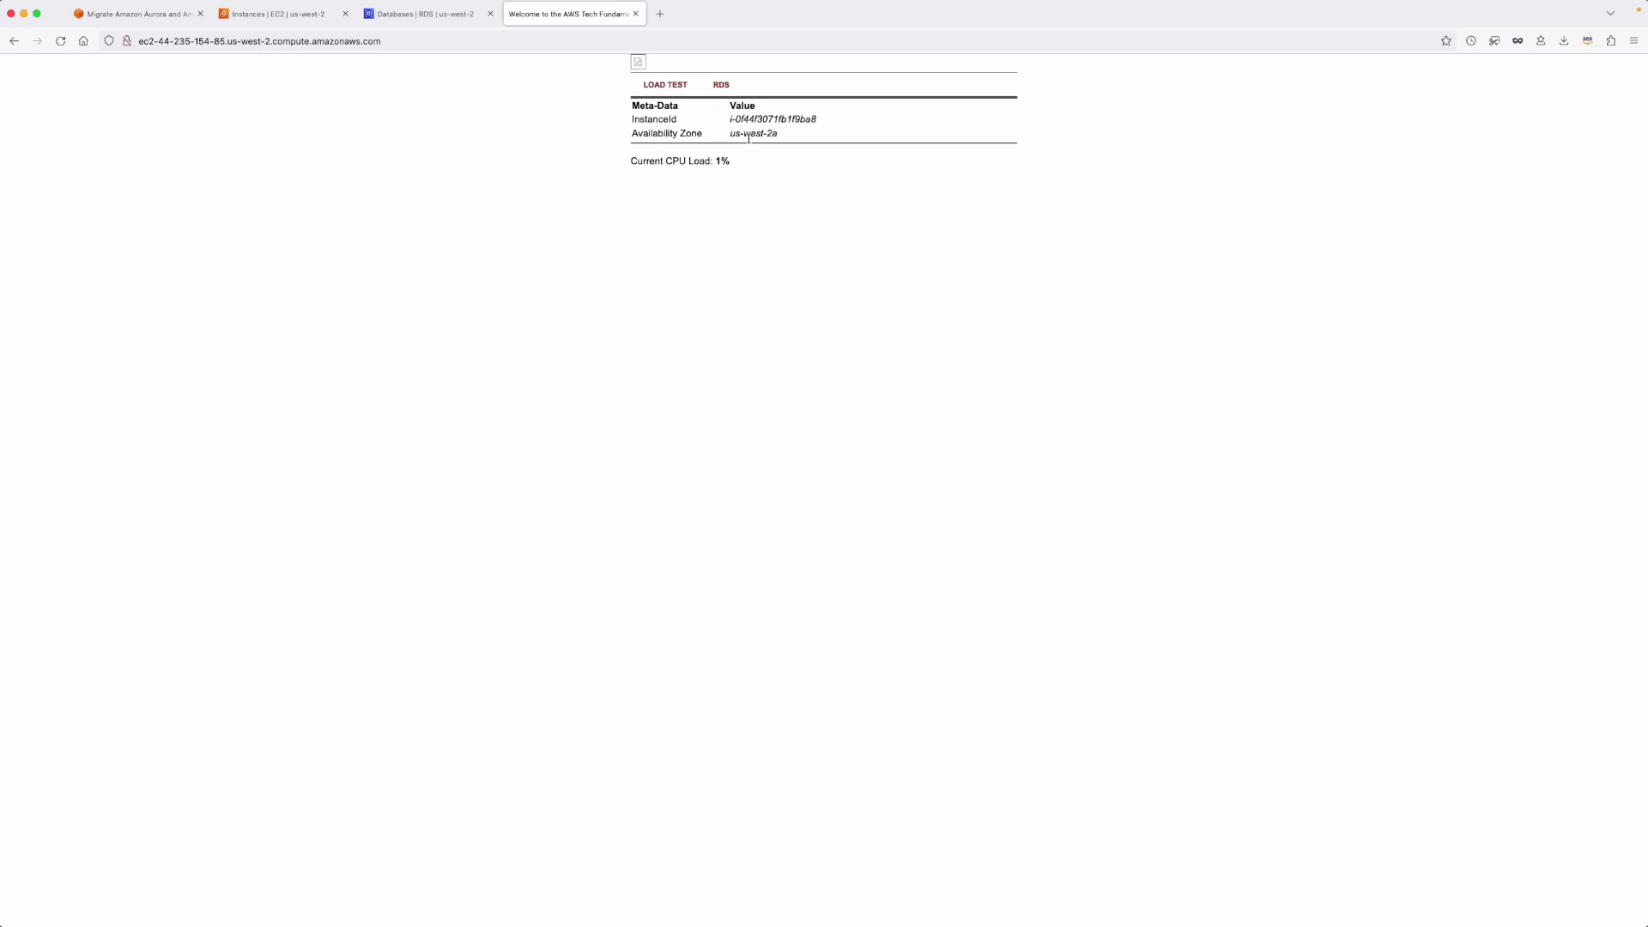
Open the RDS address book's Add Contact form and enter the new contact's name.
click(724, 87)
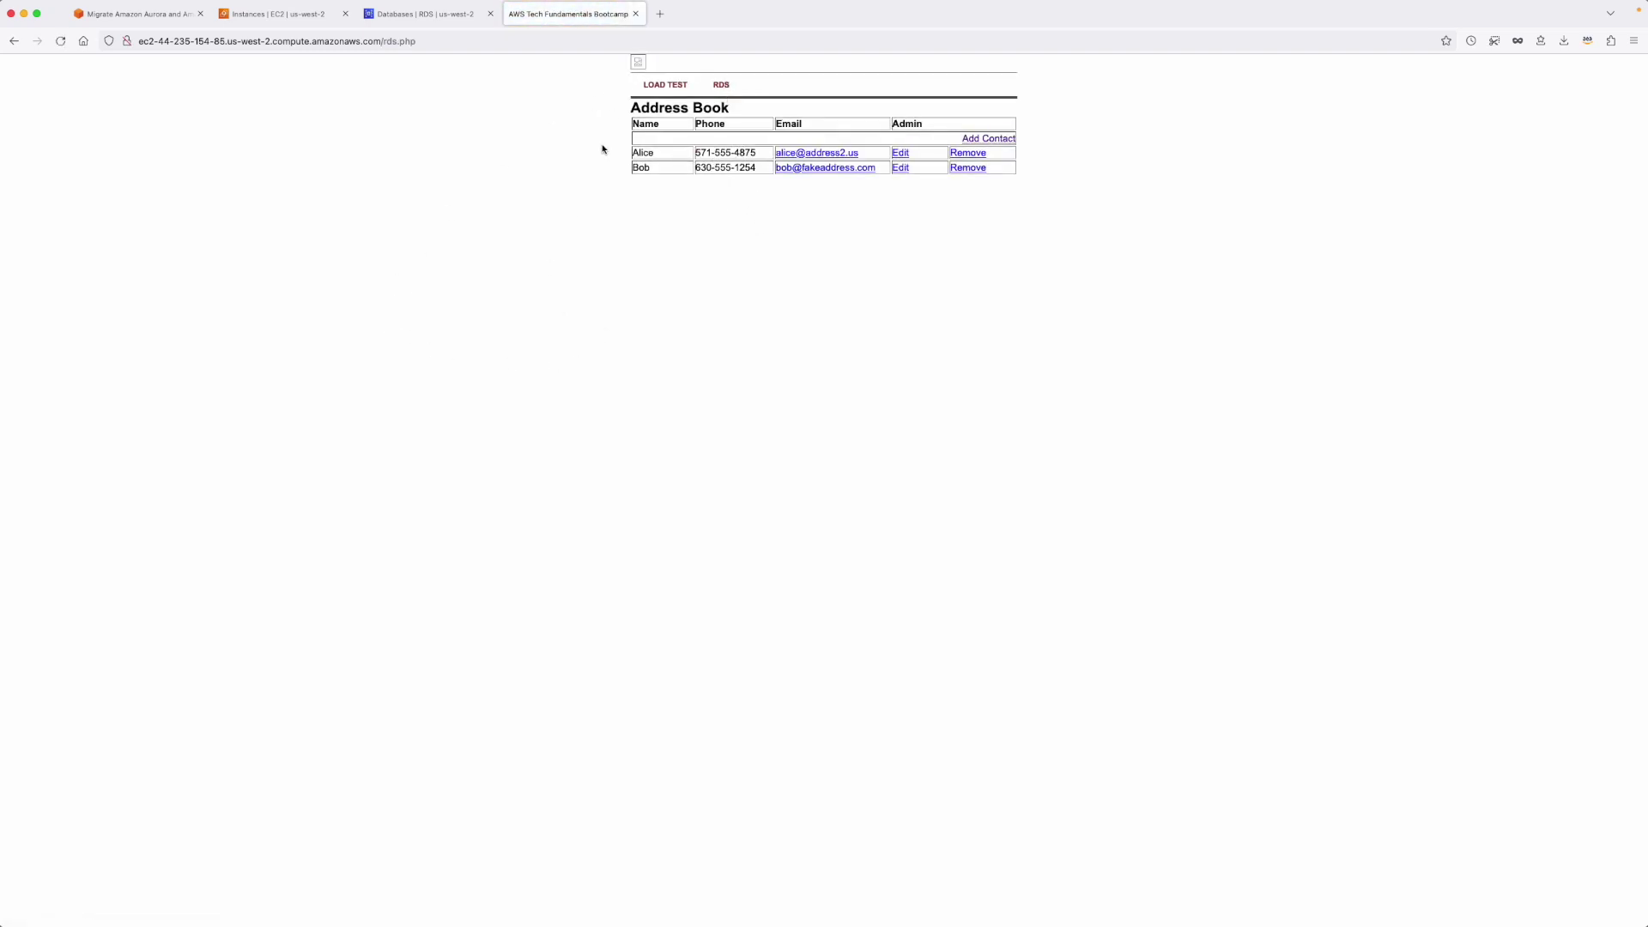
drag(633, 107, 738, 112)
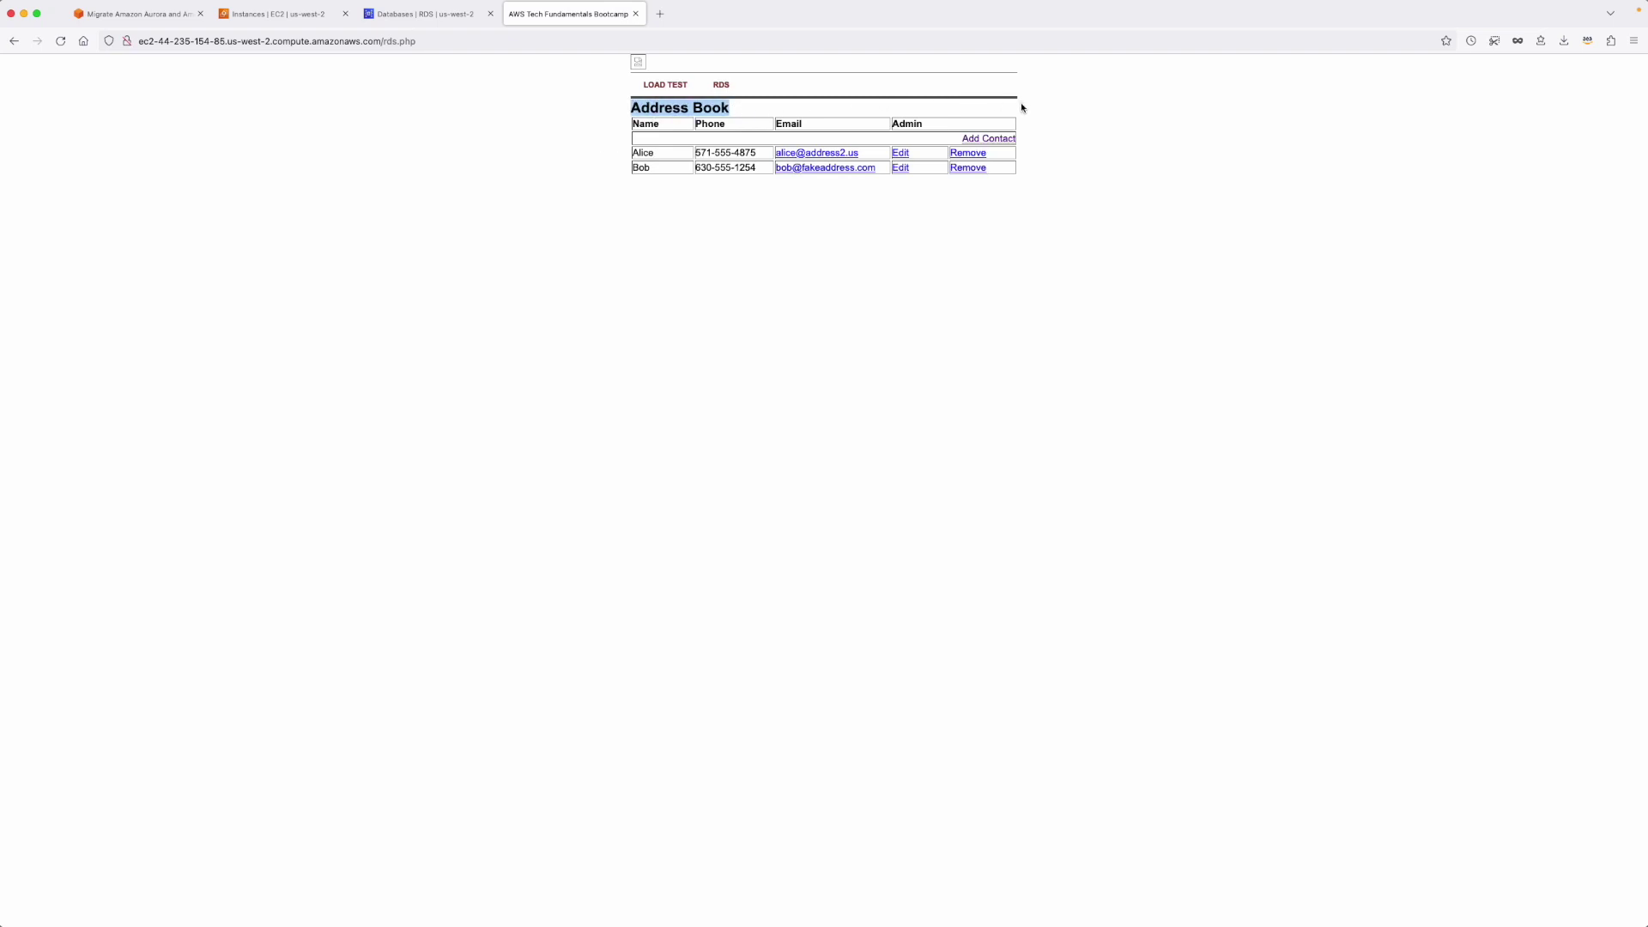
click(1002, 140)
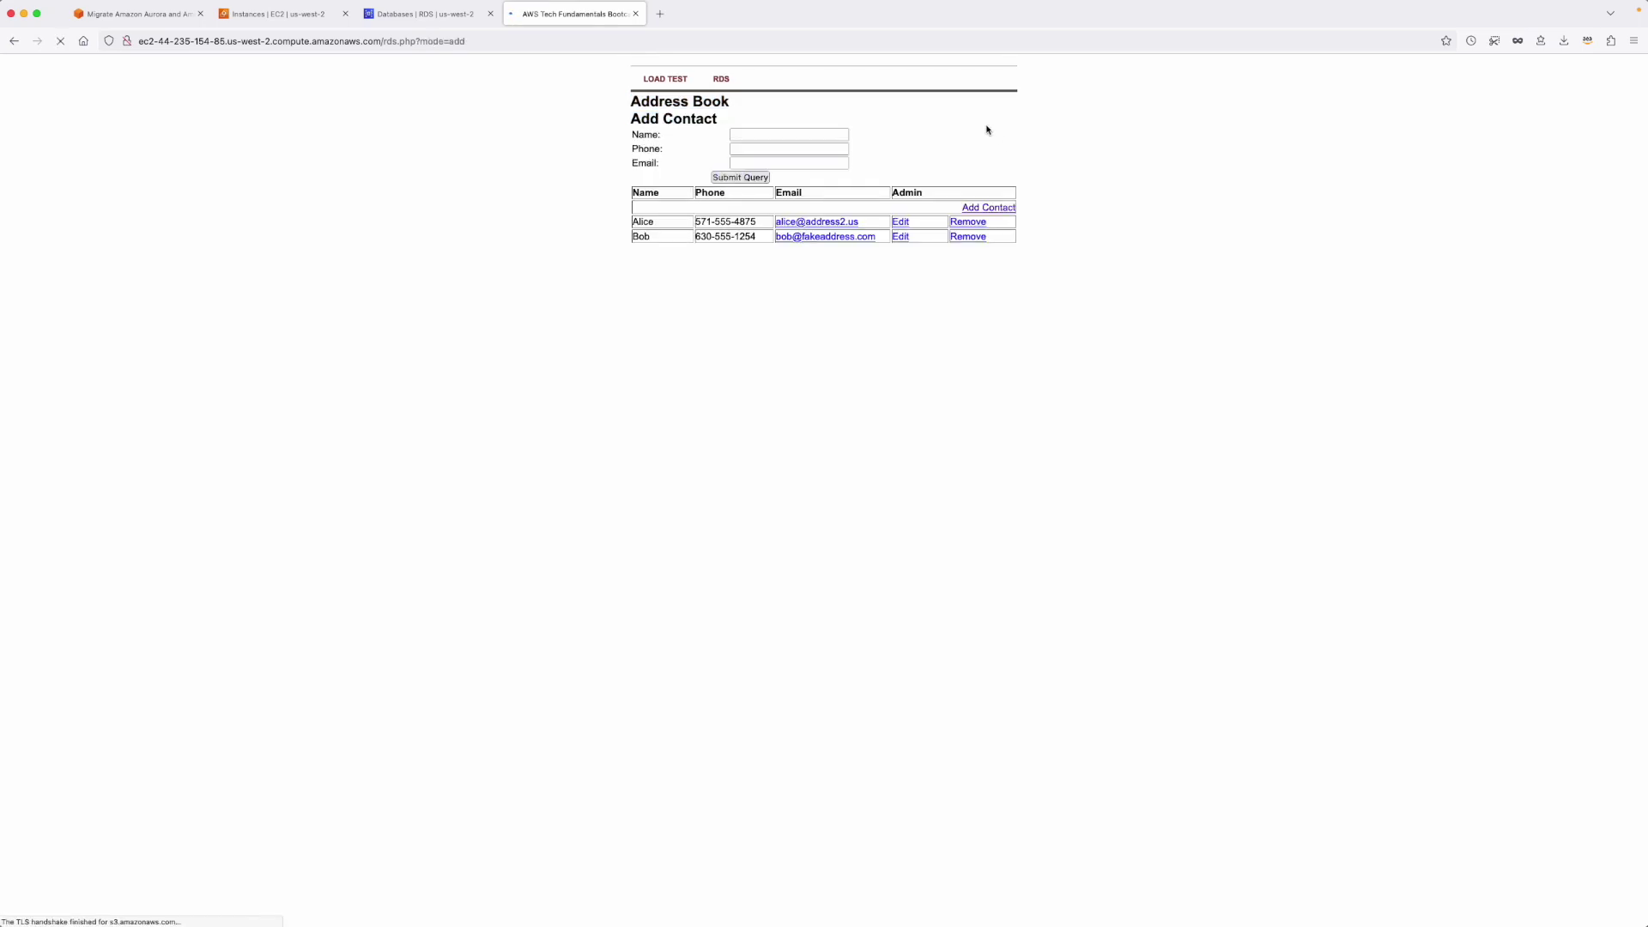
click(800, 139)
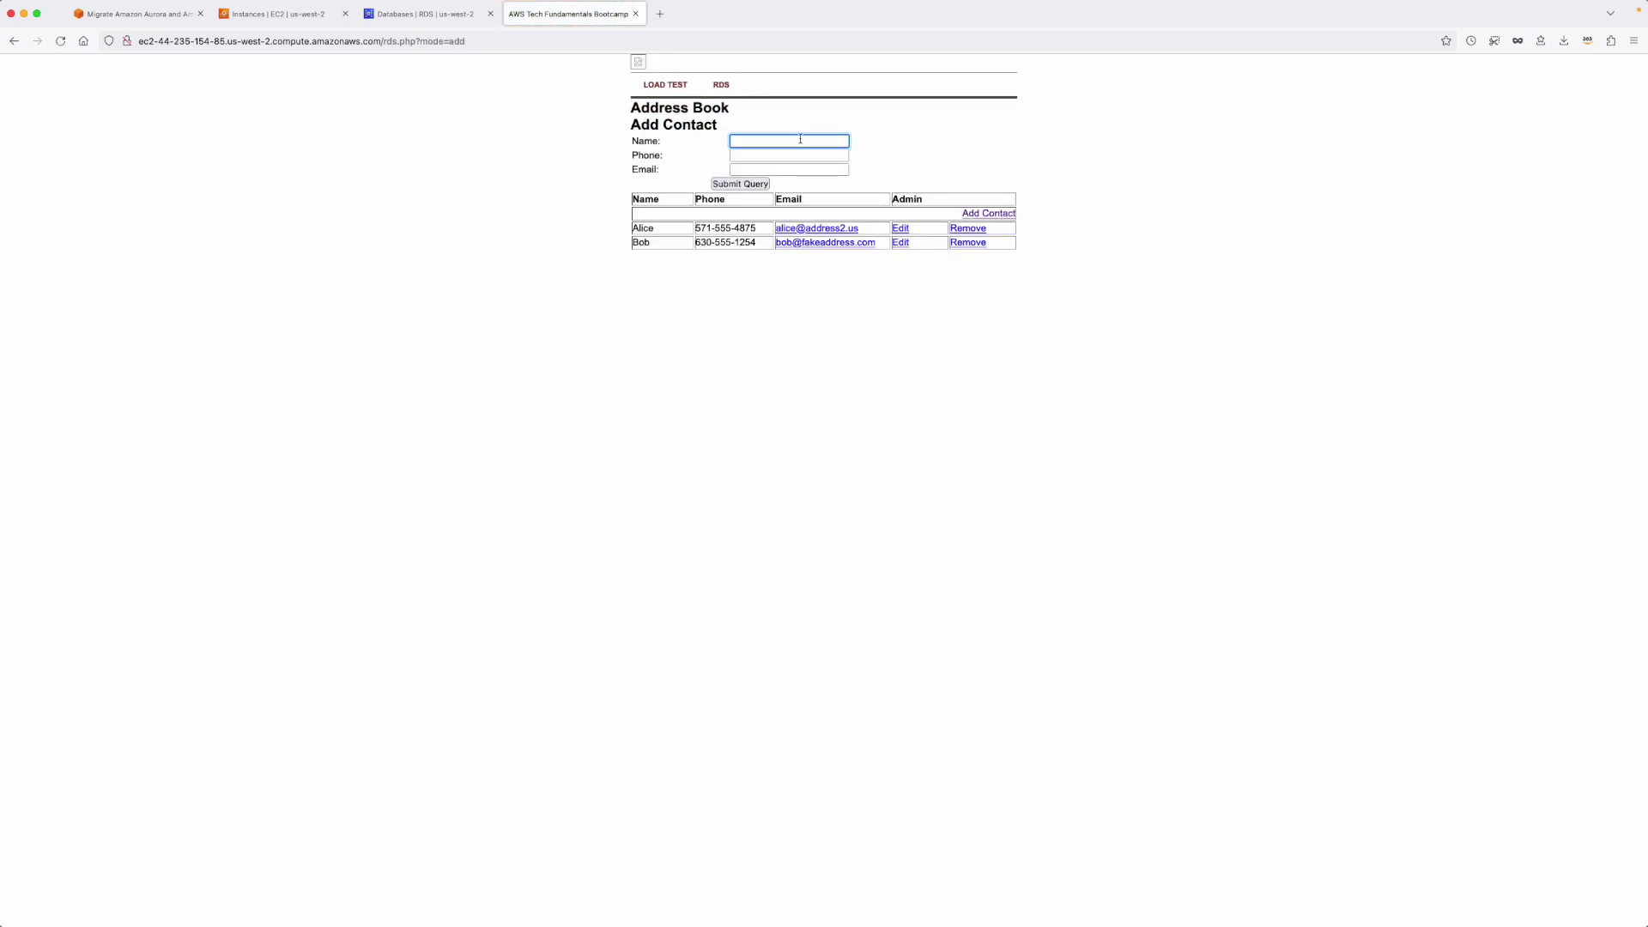
text(Gabriel)
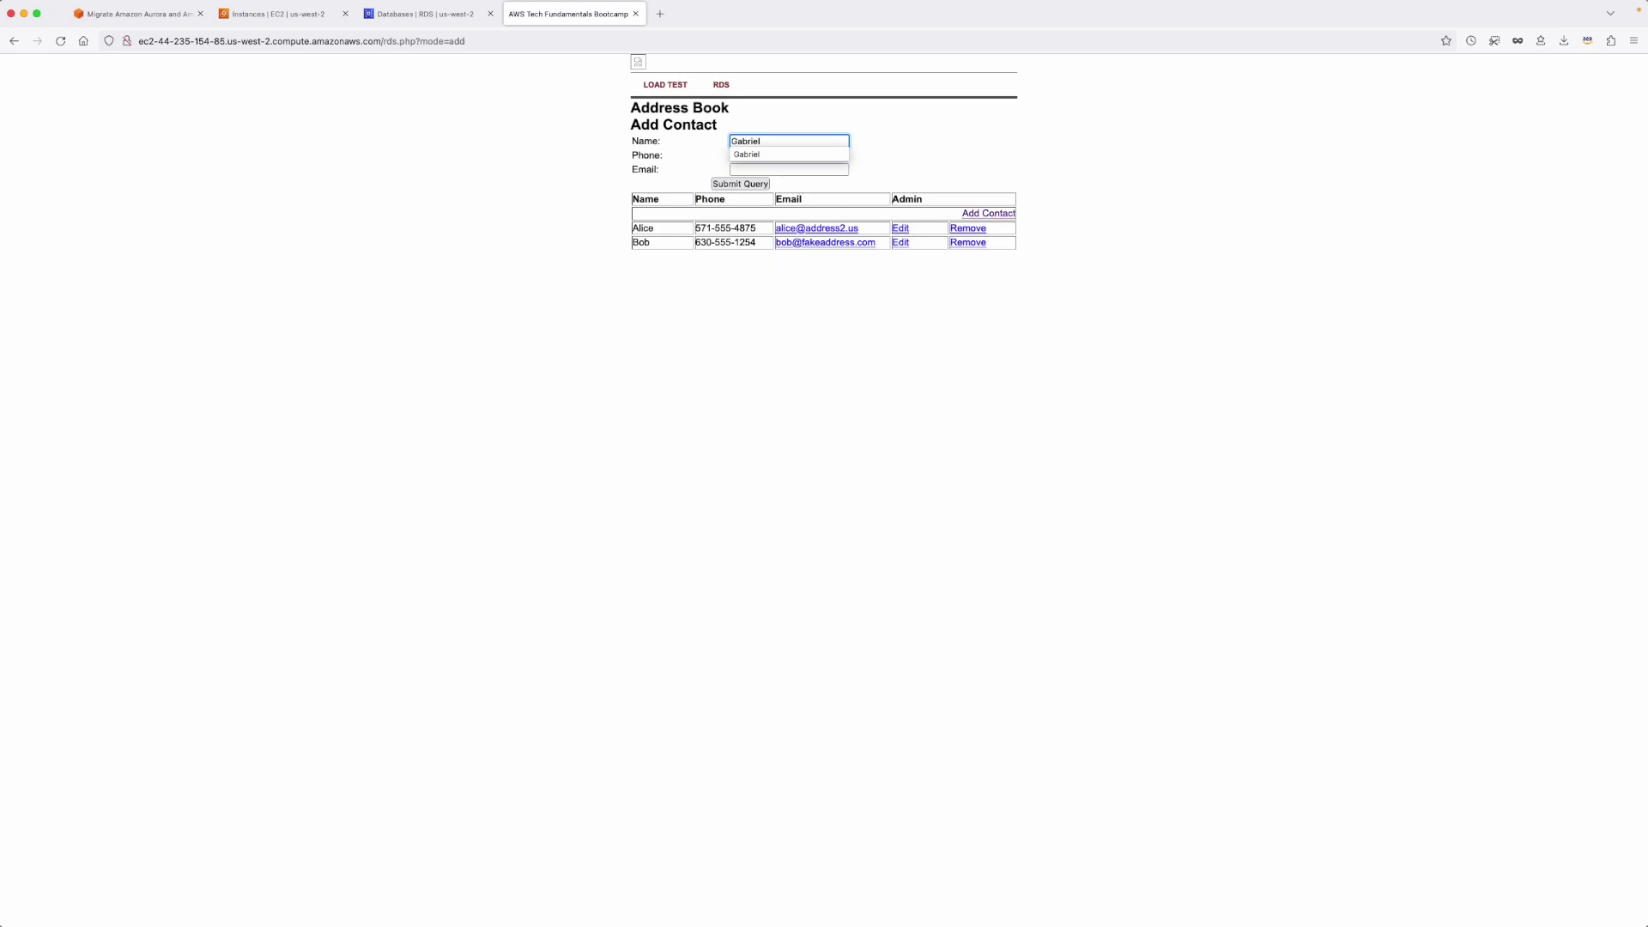
Fill the phone and e-mail from saved suggestions and submit the contact.
click(789, 156)
text(11)
click(784, 169)
click(786, 175)
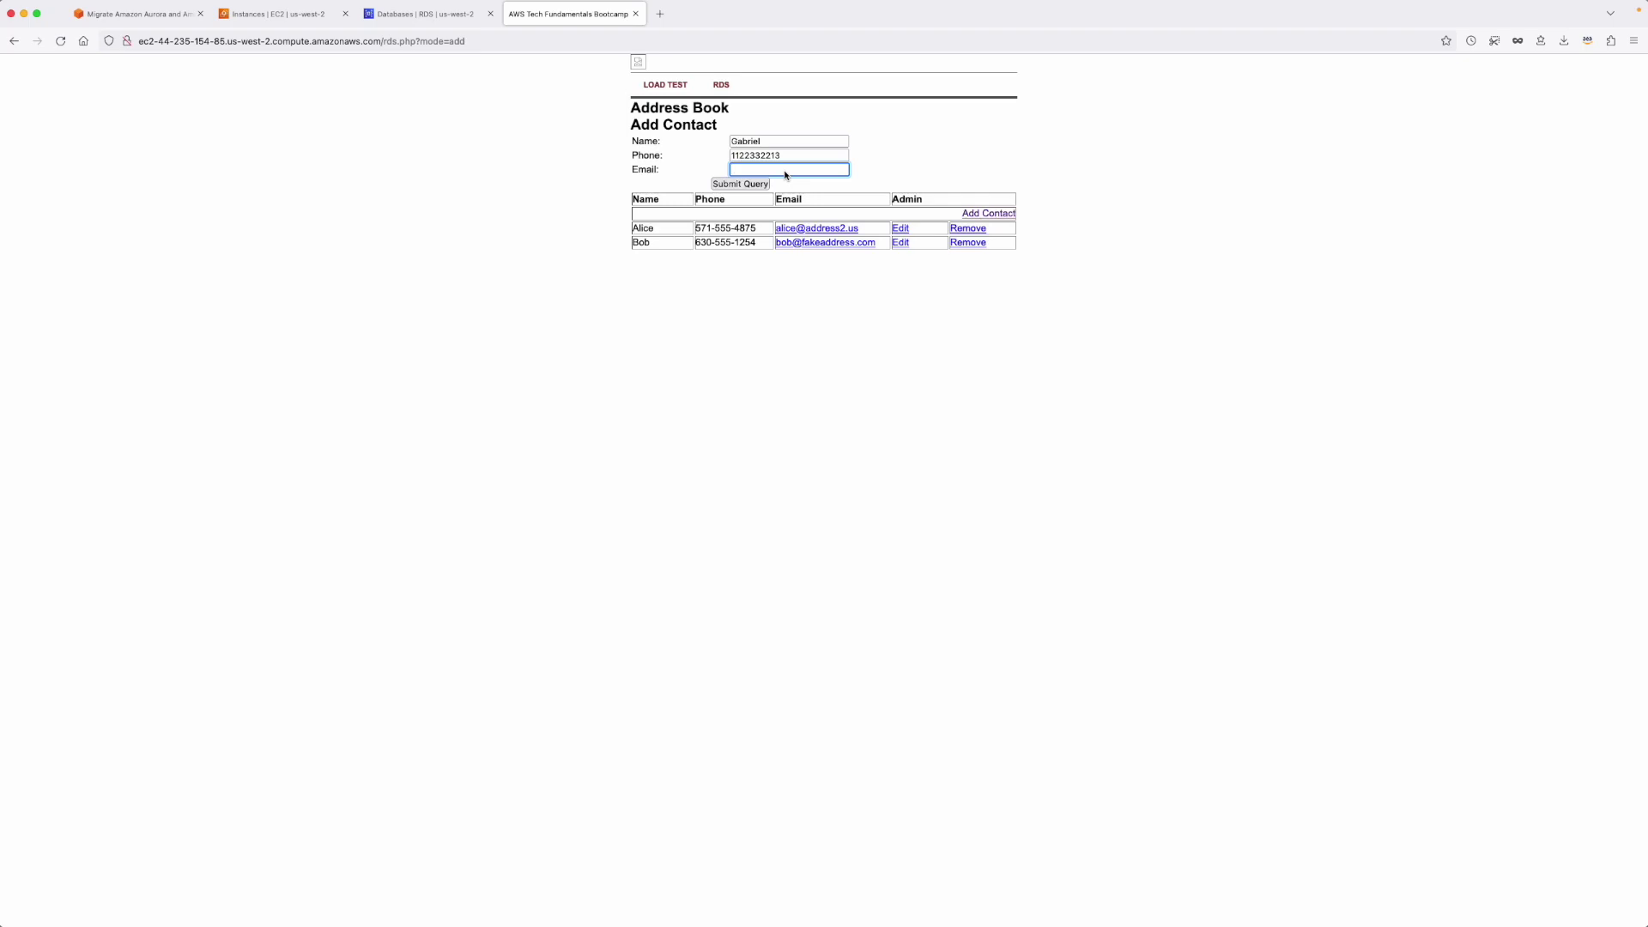
text(ga)
click(784, 183)
click(734, 184)
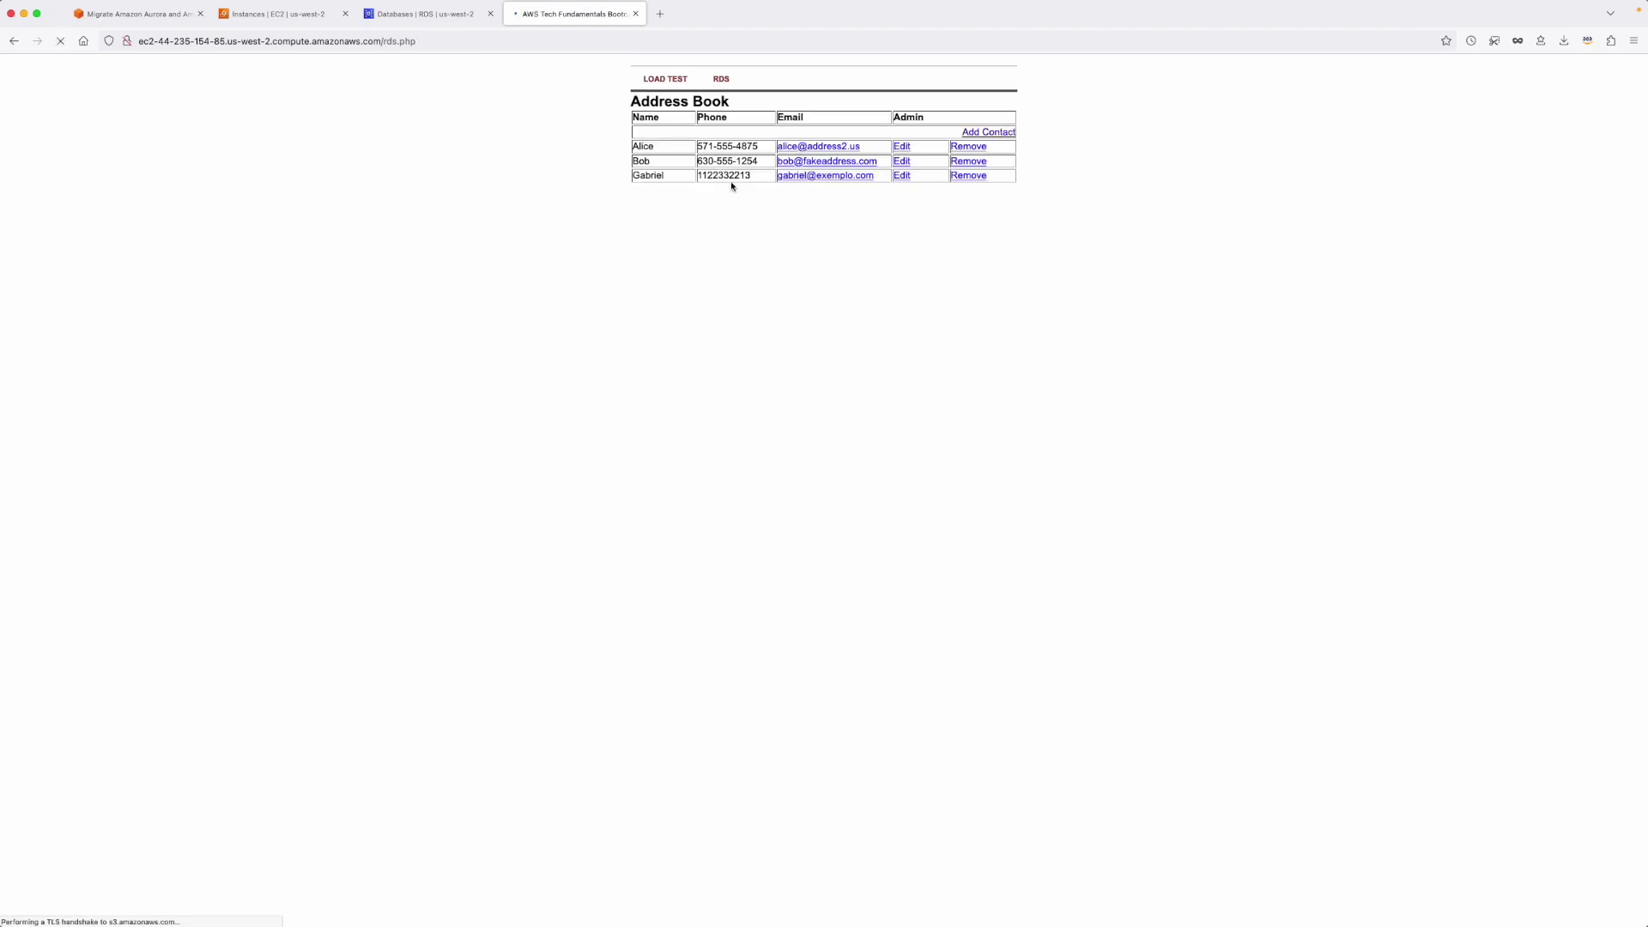
Highlight the three contact rows, including the newly added contact's name.
drag(668, 185, 633, 148)
click(673, 243)
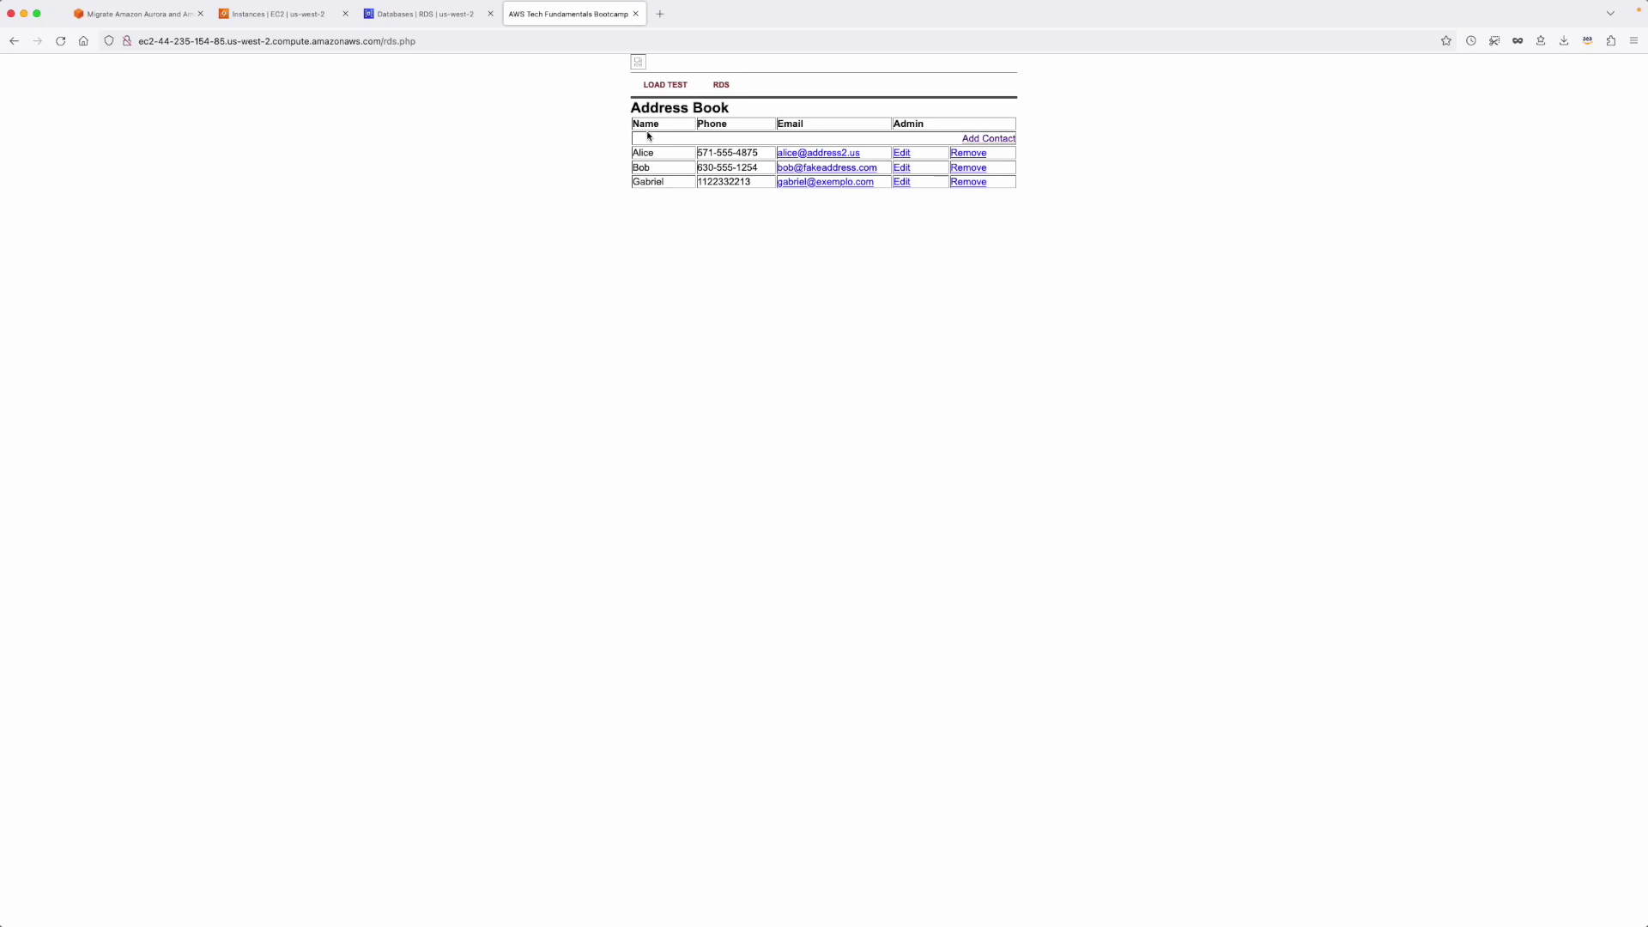
drag(669, 184, 630, 180)
click(661, 285)
In RDS Databases, review rdsdb's MySQL Community engine, db.t2.micro size and Multi-AZ value.
click(423, 10)
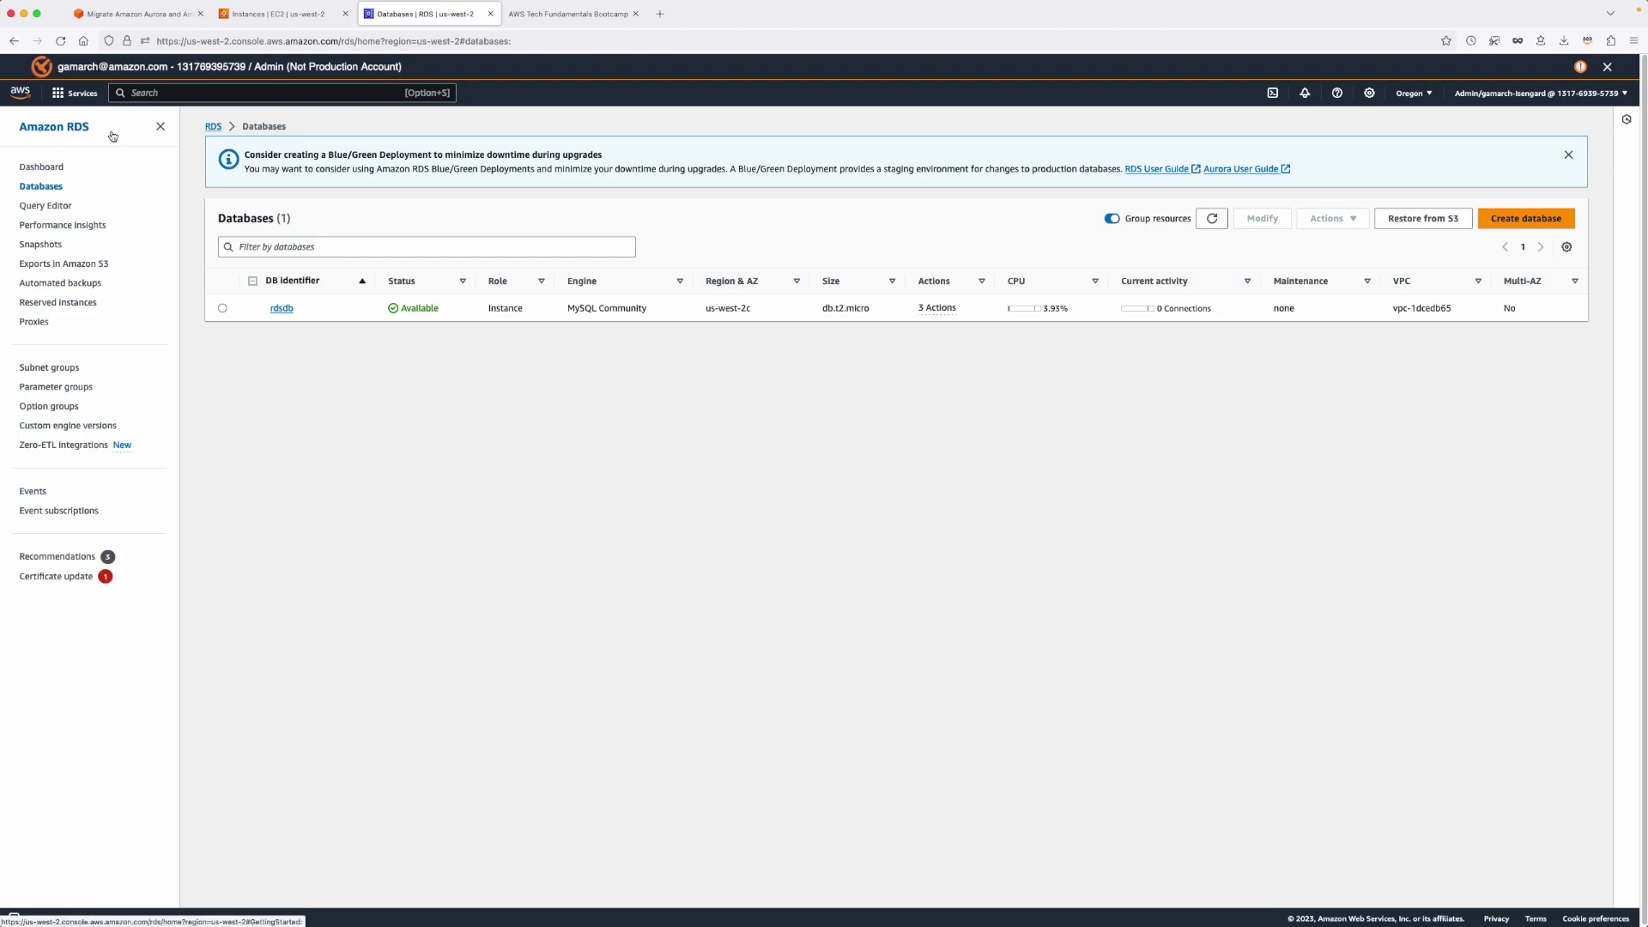
drag(568, 308, 589, 309)
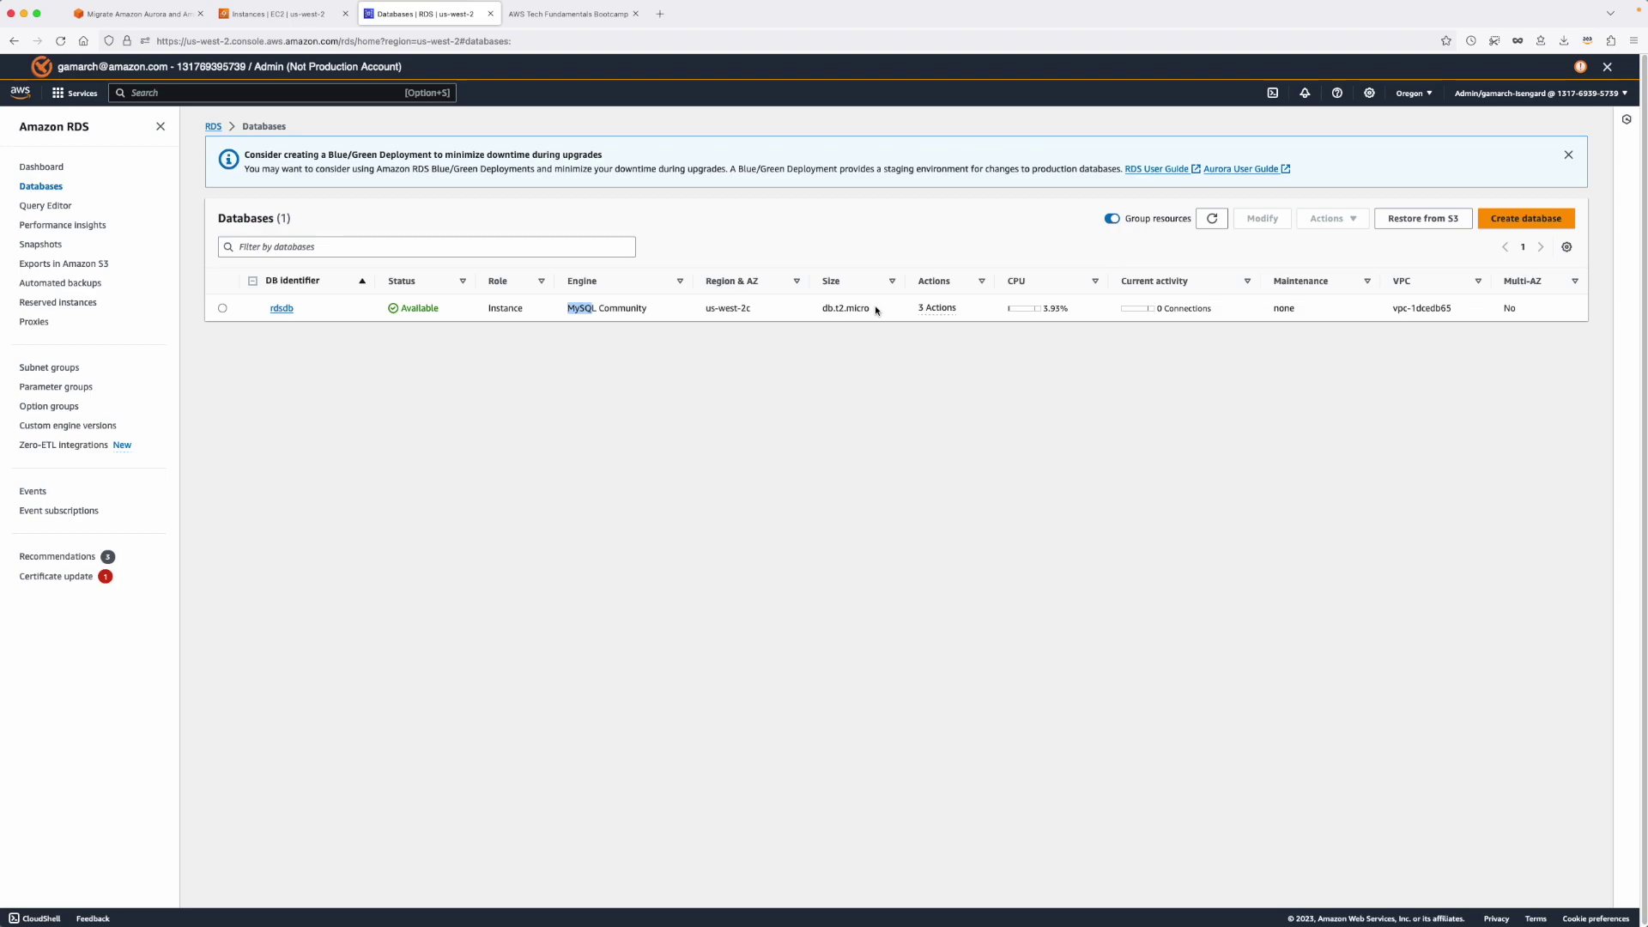
drag(872, 309, 824, 309)
drag(1533, 309, 1488, 309)
Leave the region unchanged, select rdsdb, and choose Create read replica from Actions.
click(1409, 94)
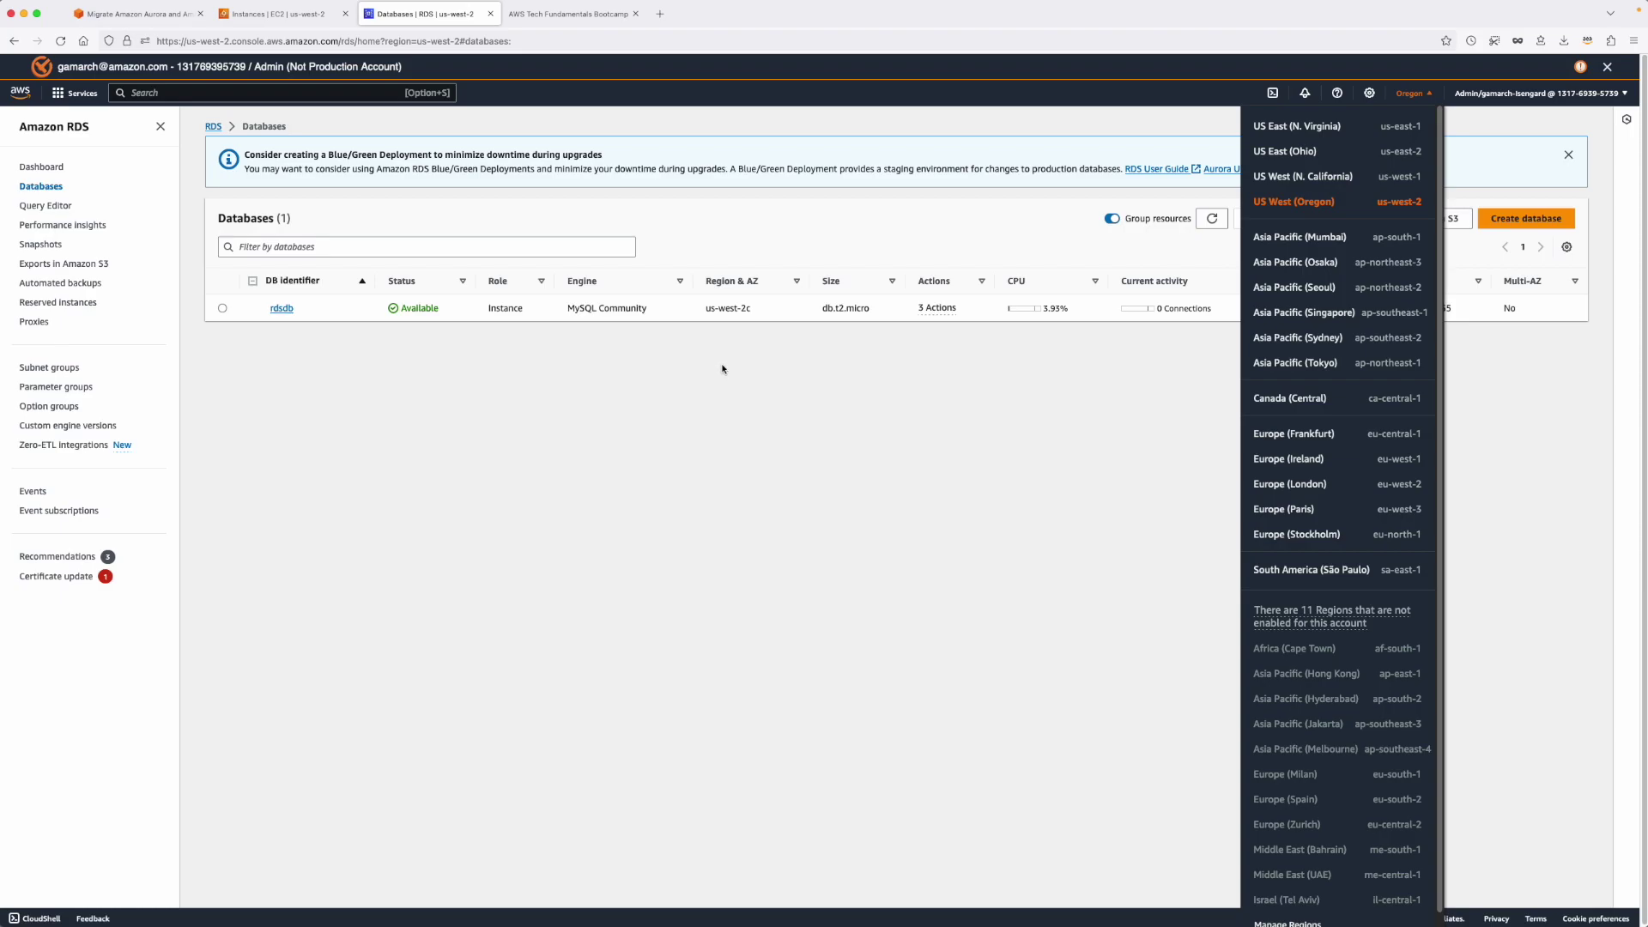
click(514, 443)
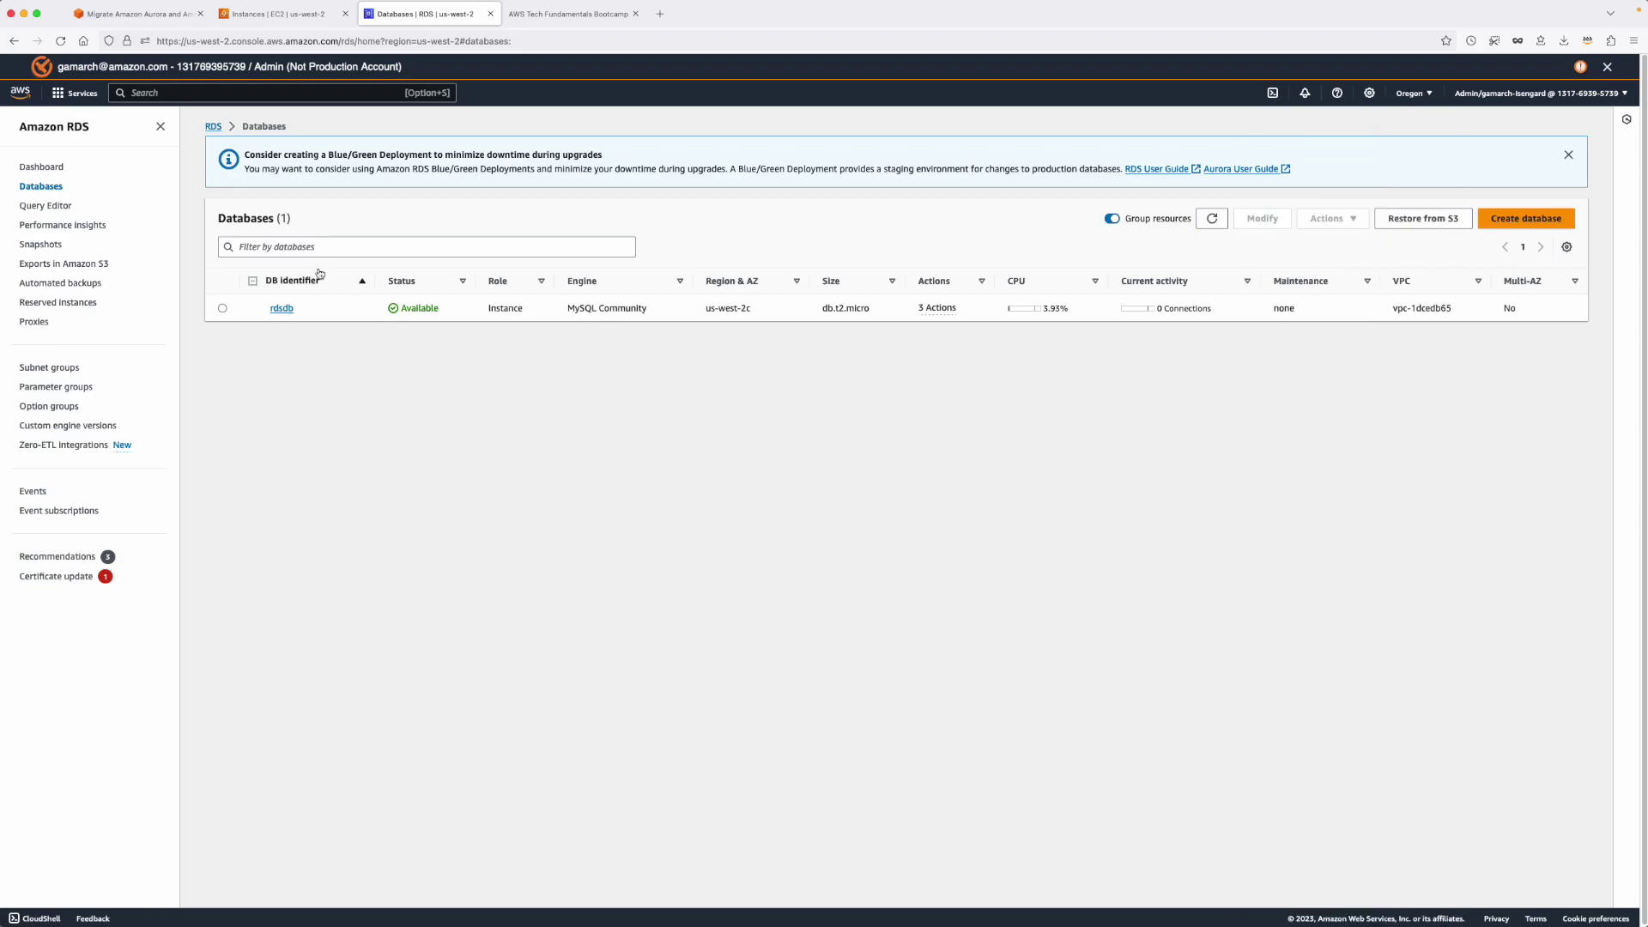
click(223, 309)
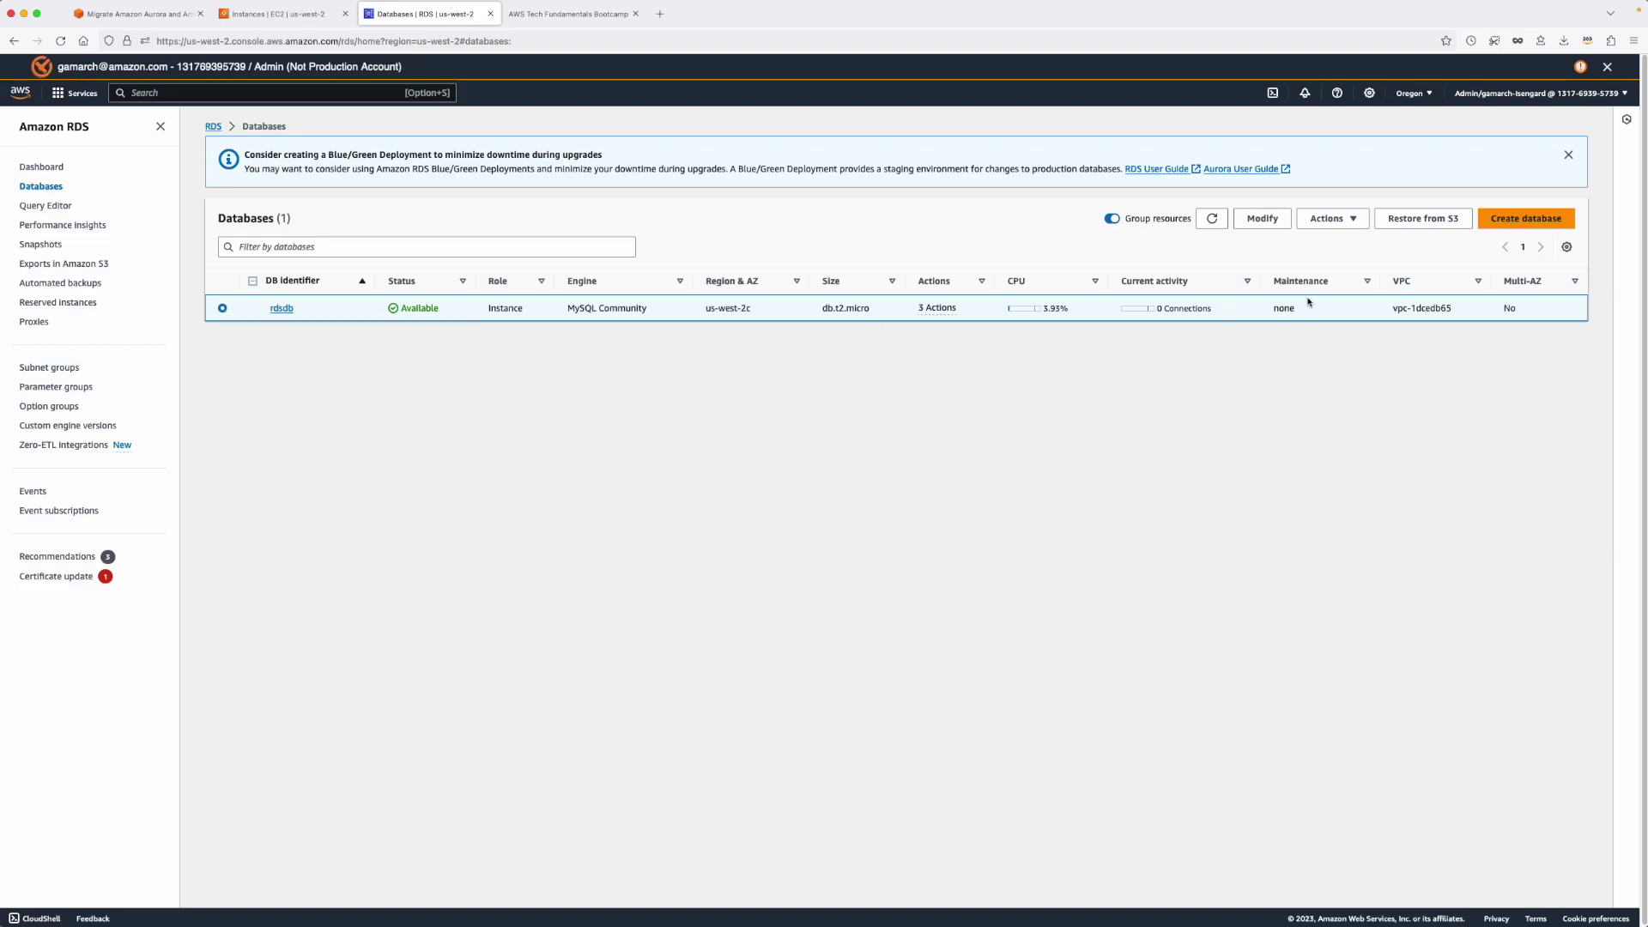
click(1328, 220)
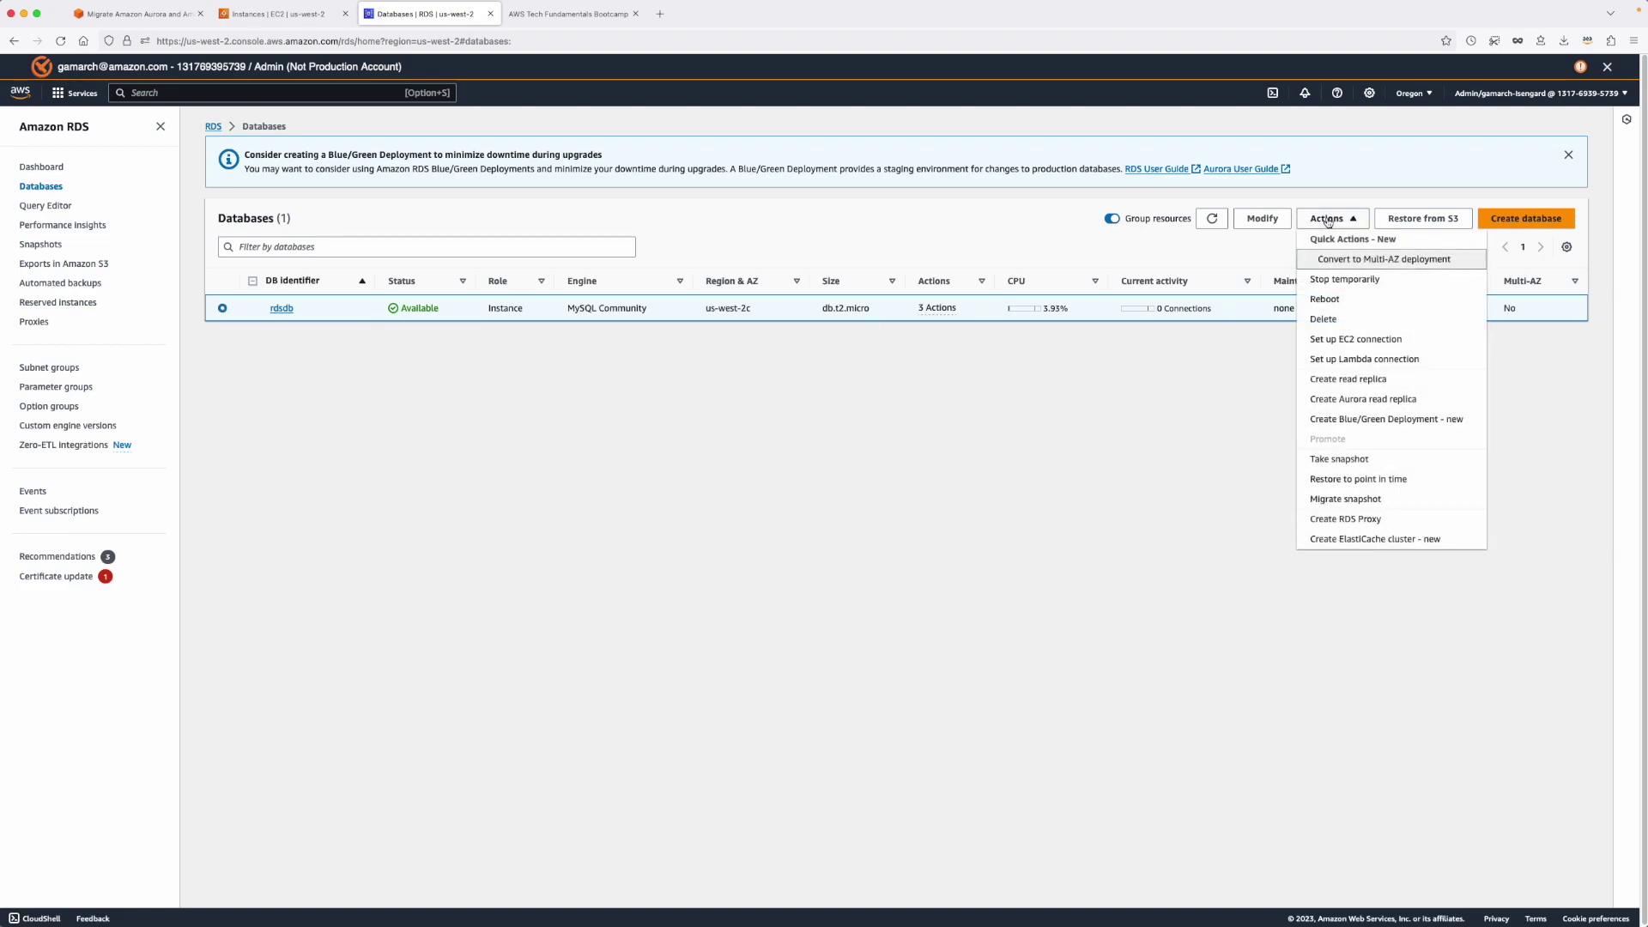
click(1381, 380)
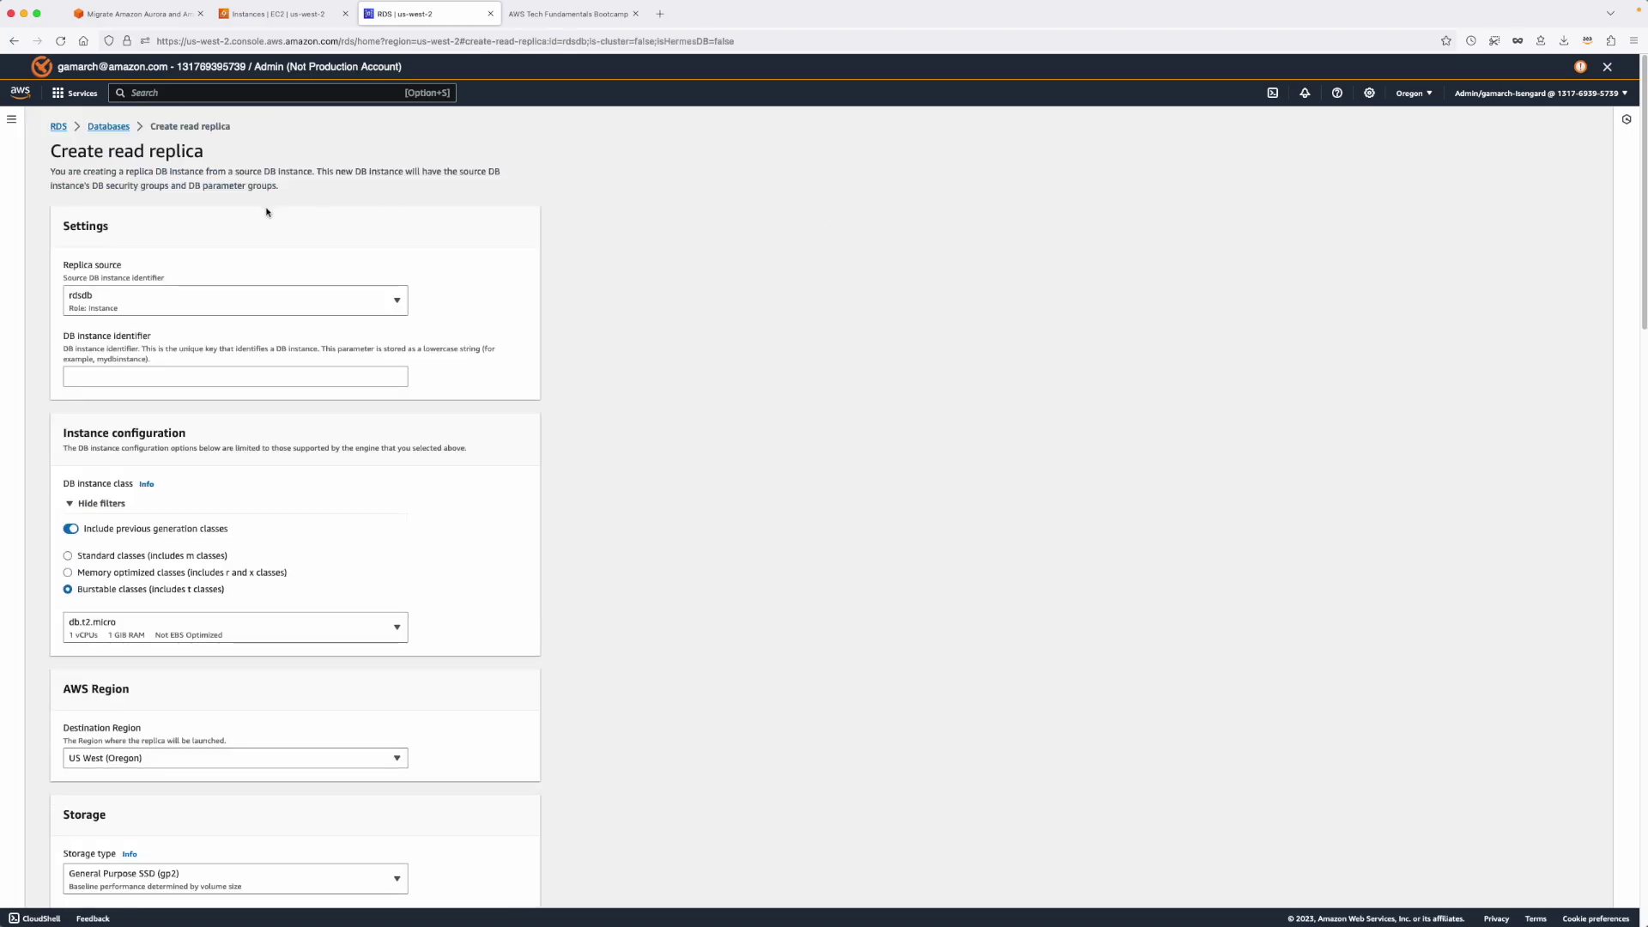
Name the read replica db-ohio and bring up the destination Region choices.
click(165, 375)
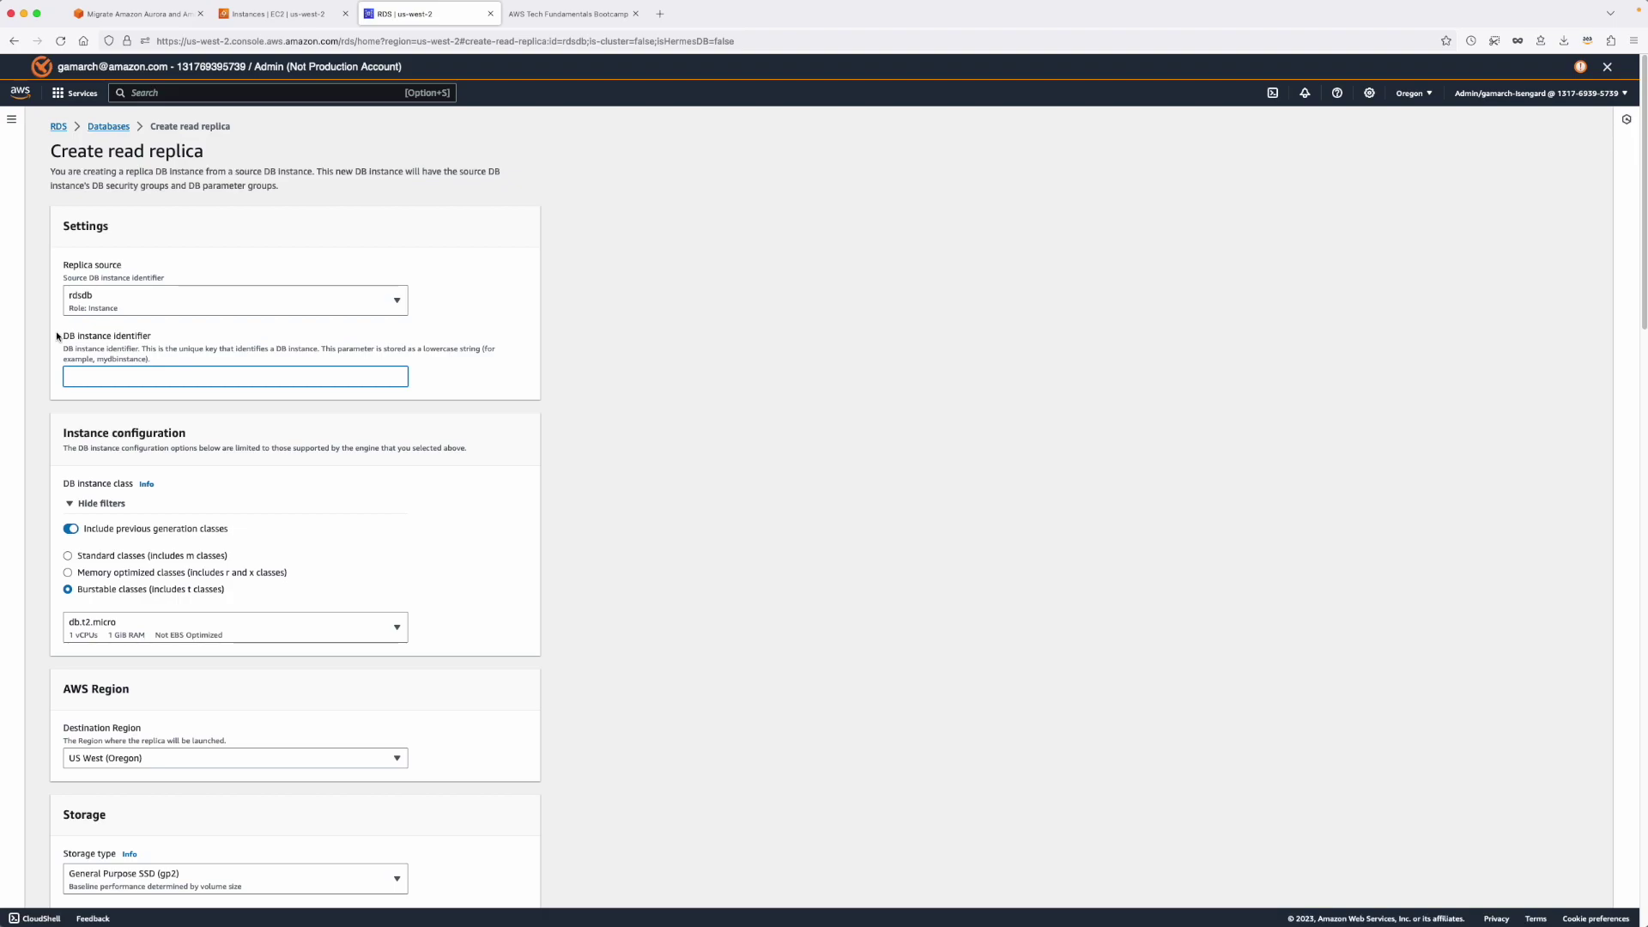
text(db-ohio)
scroll(279, 538, down, 1)
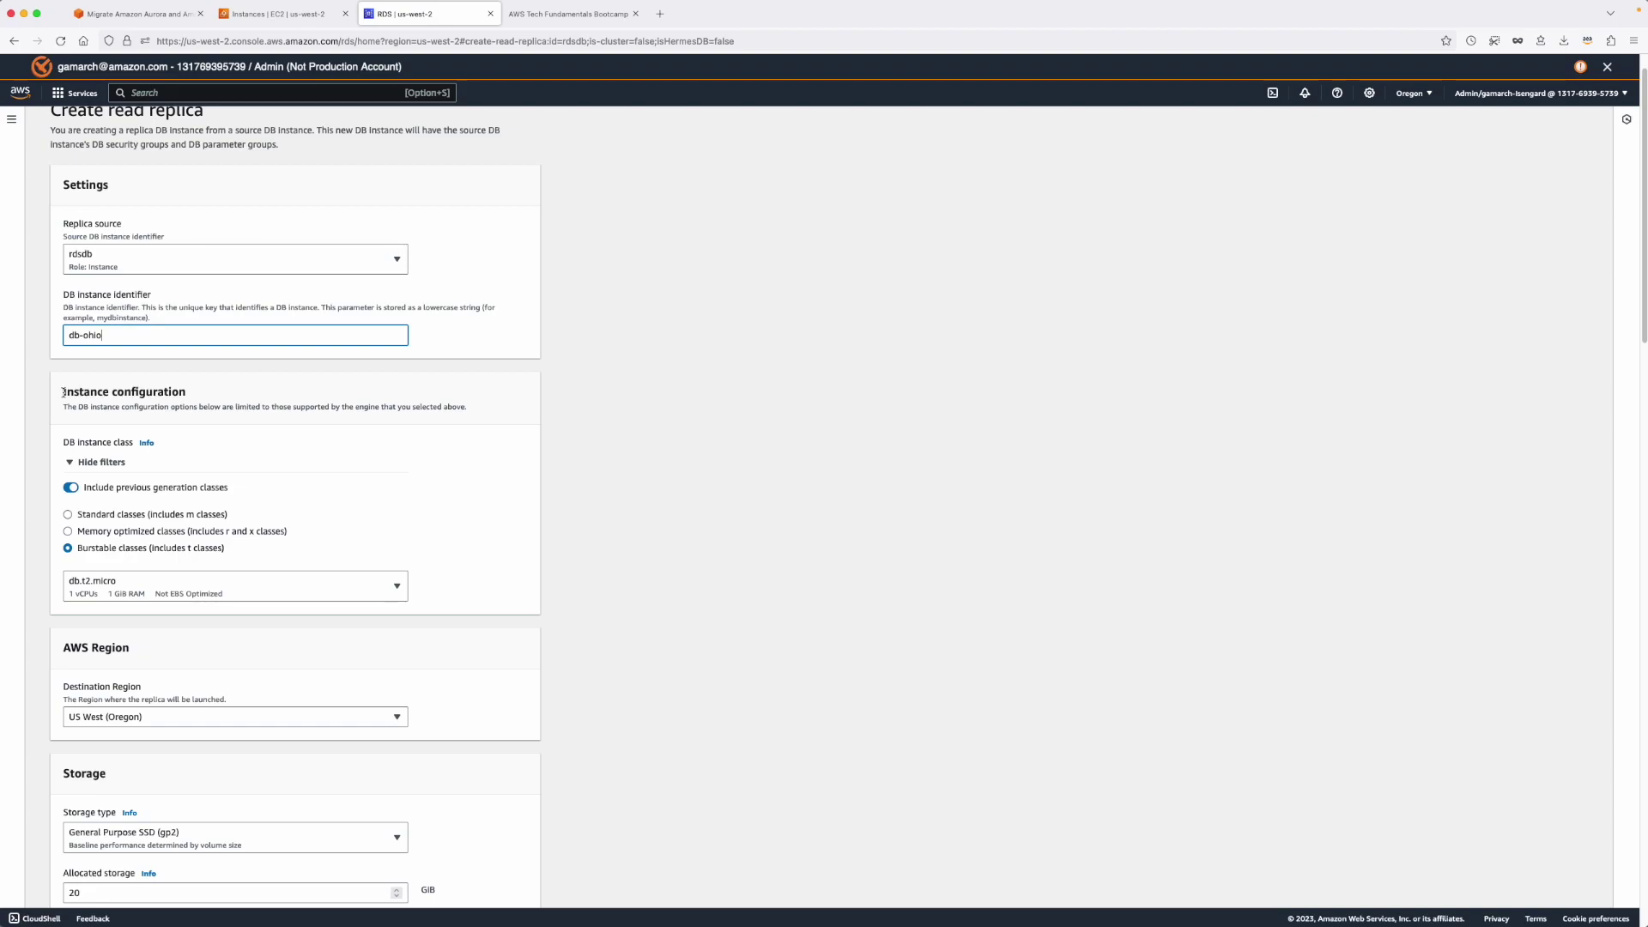
drag(63, 393, 174, 405)
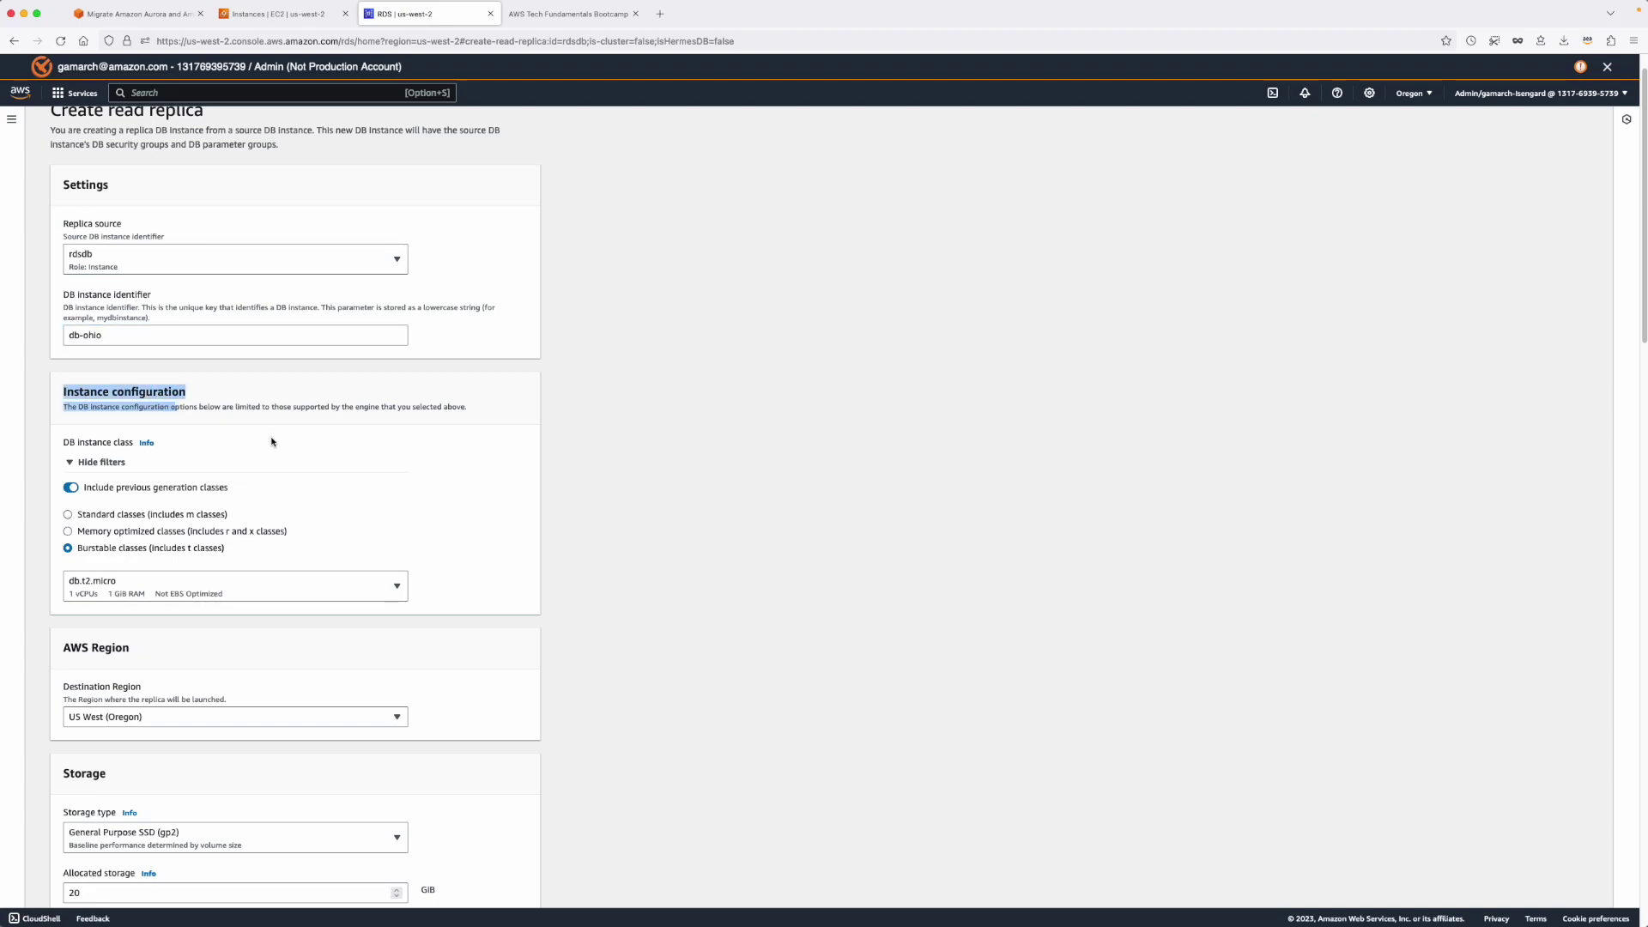
click(294, 399)
scroll(272, 445, down, 1)
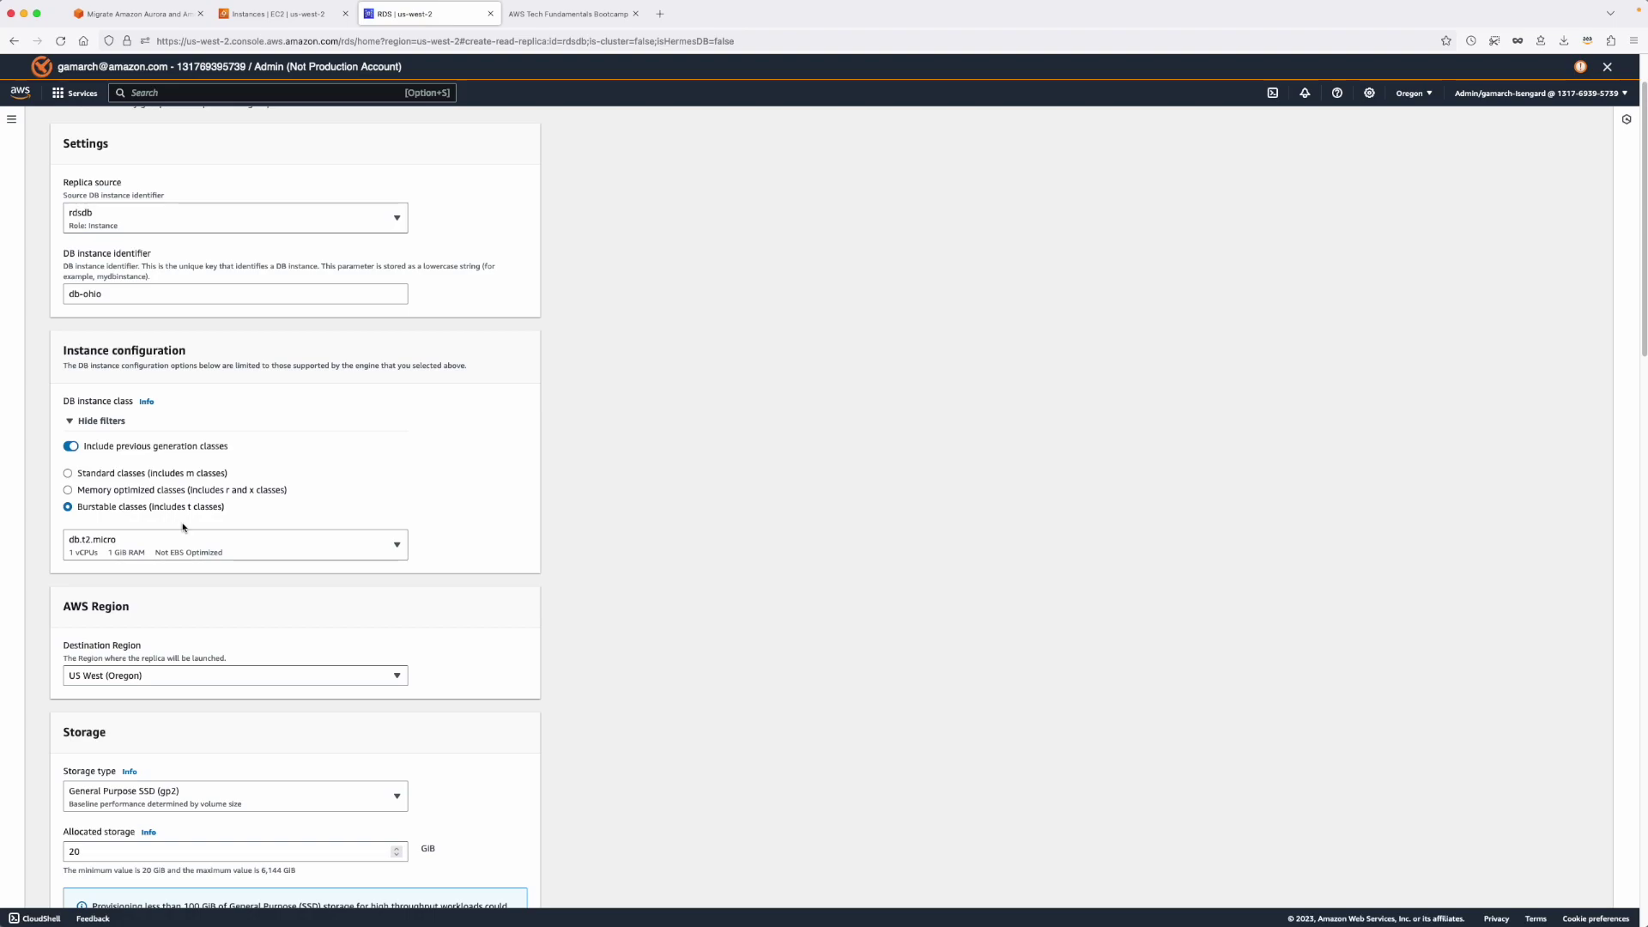
scroll(220, 555, down, 3)
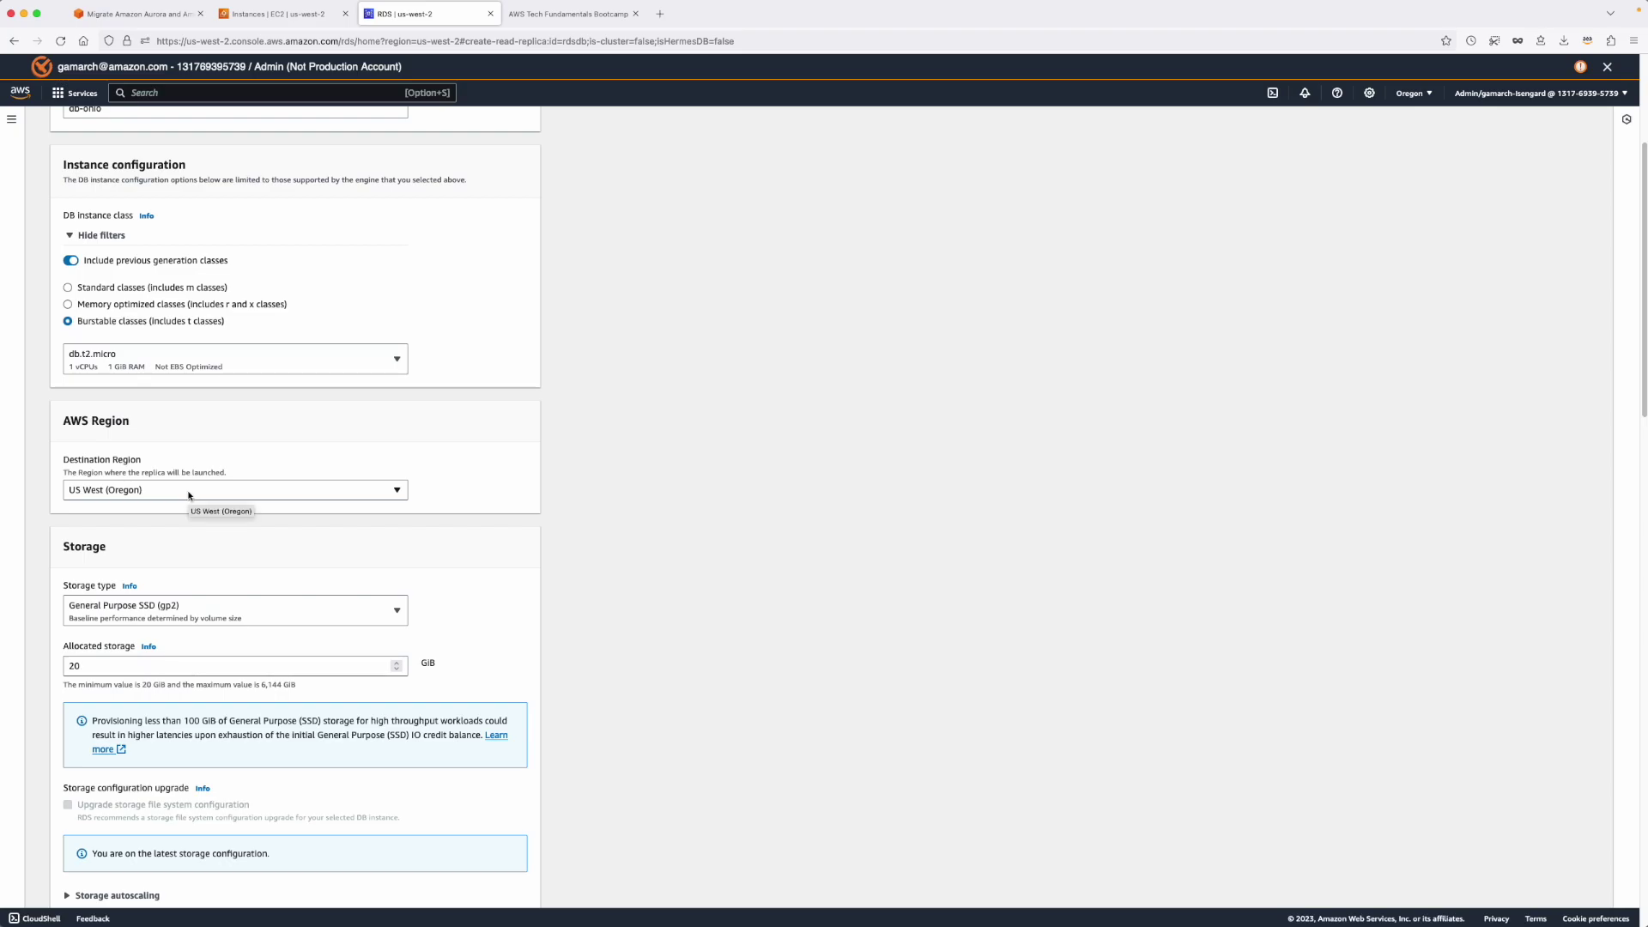
click(189, 491)
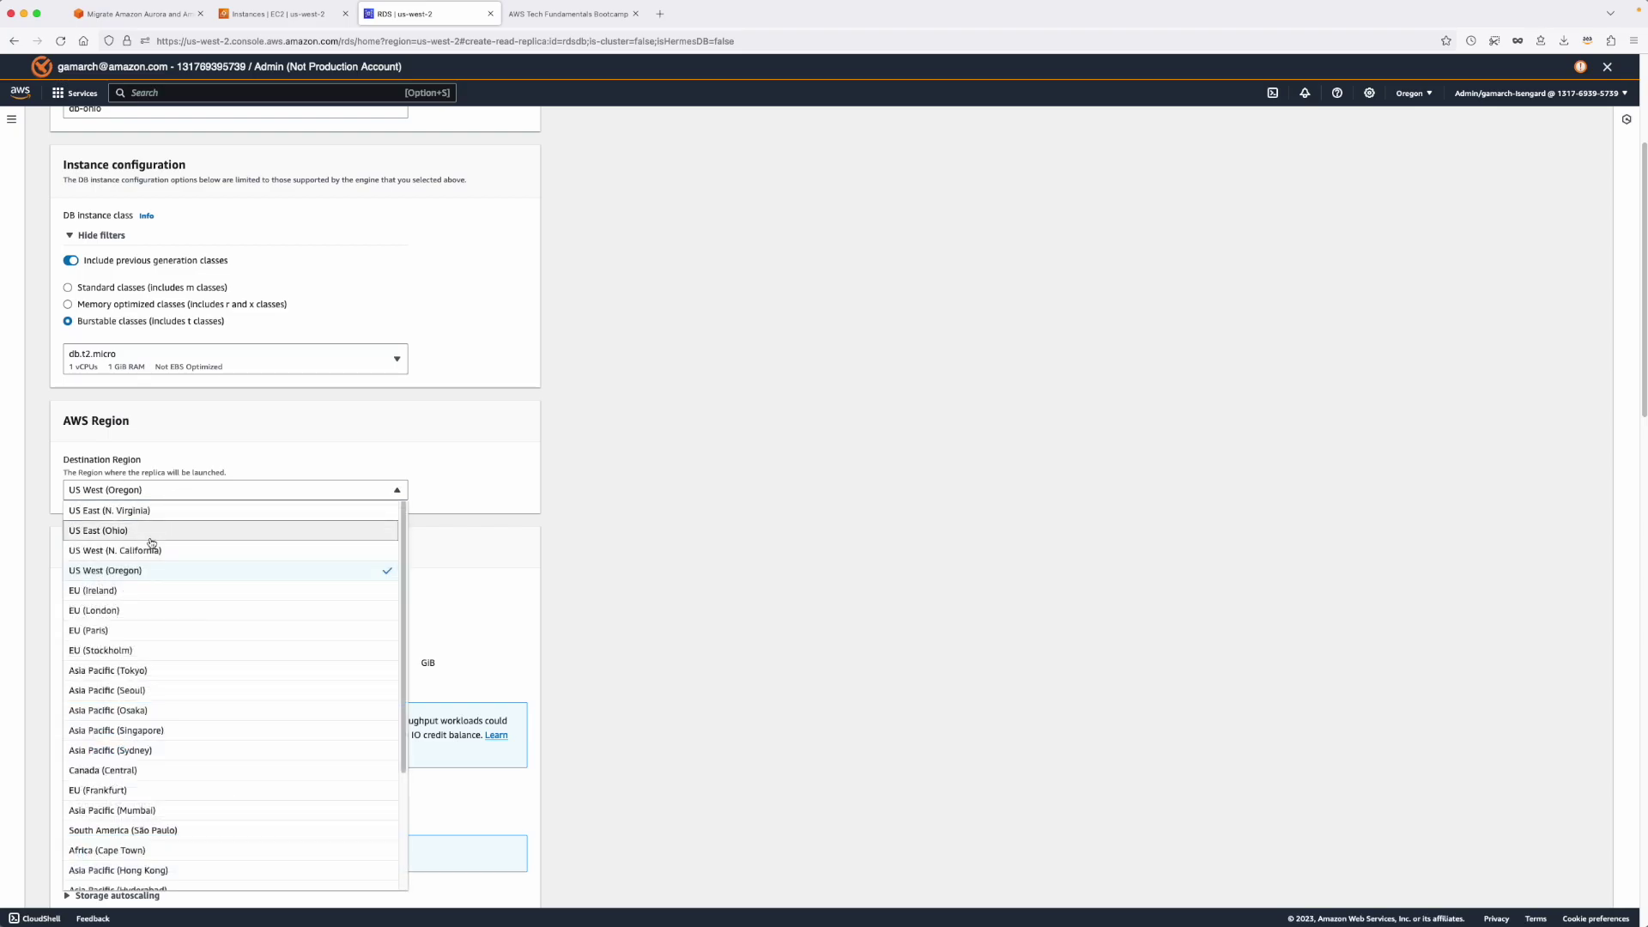
click(150, 538)
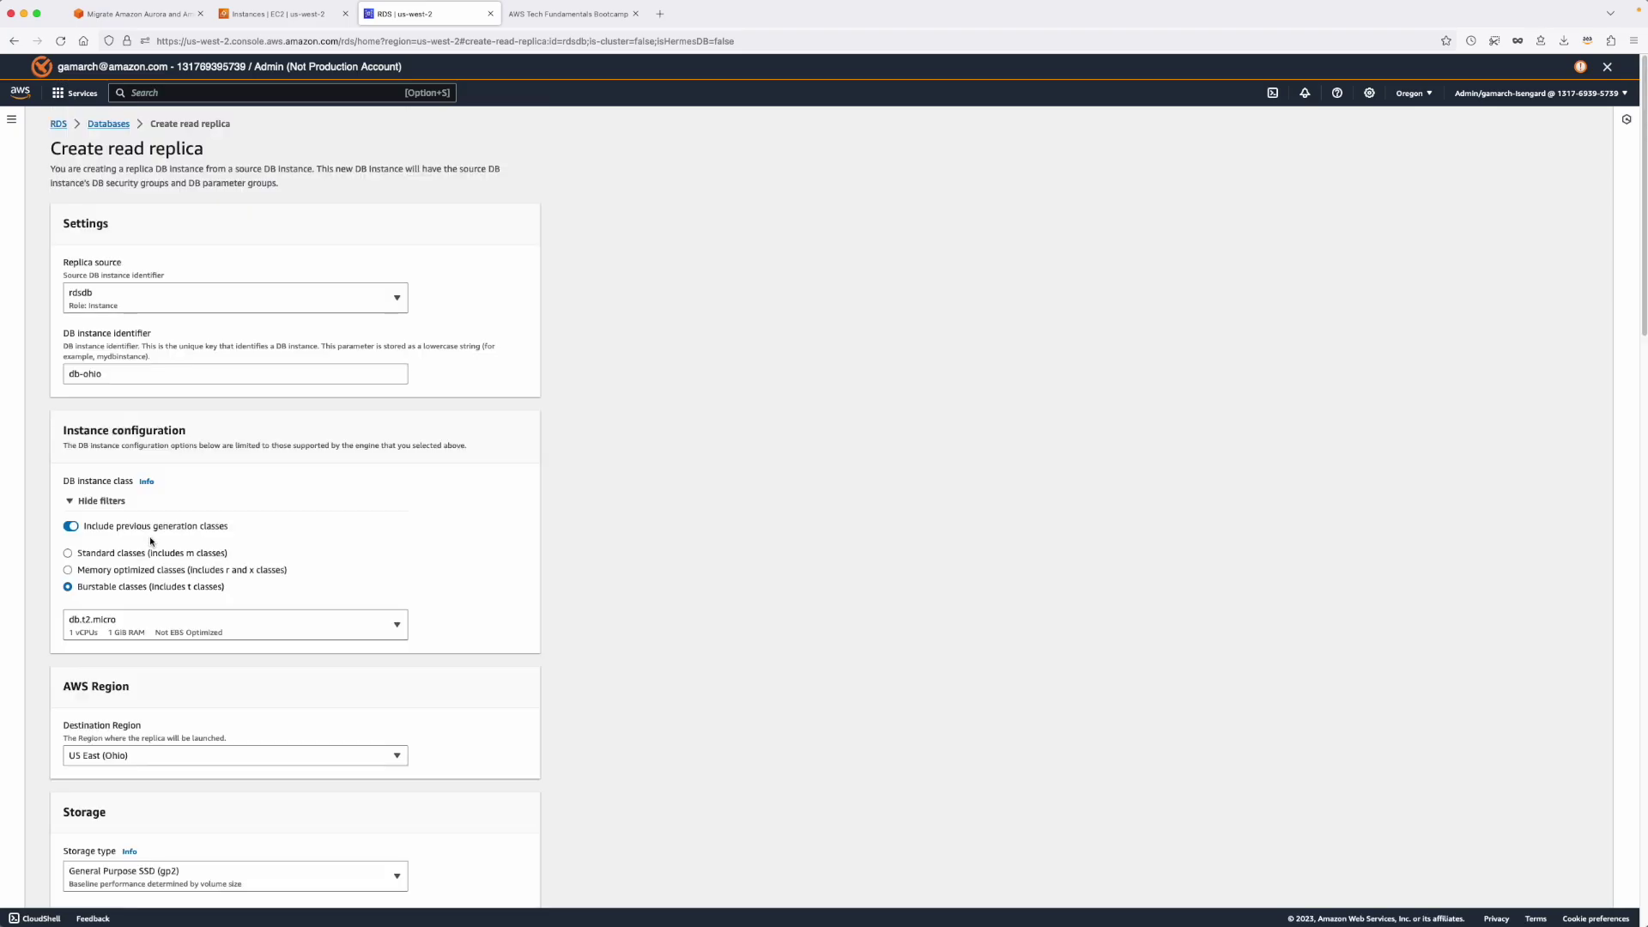
scroll(243, 545, down, 2)
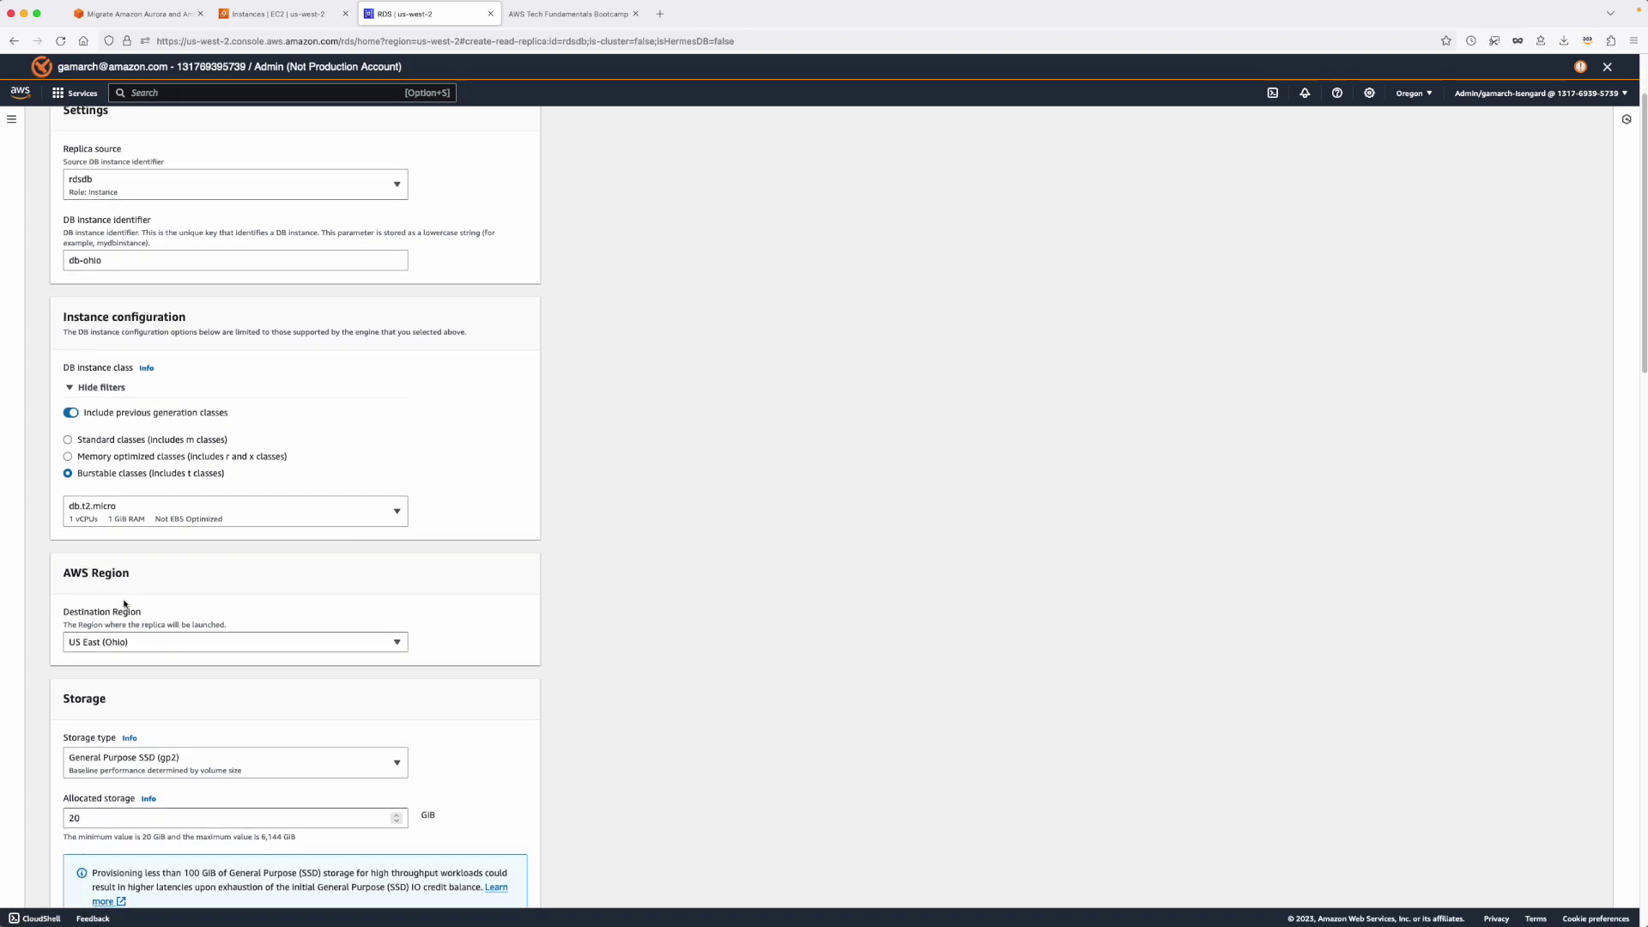
scroll(132, 616, down, 2)
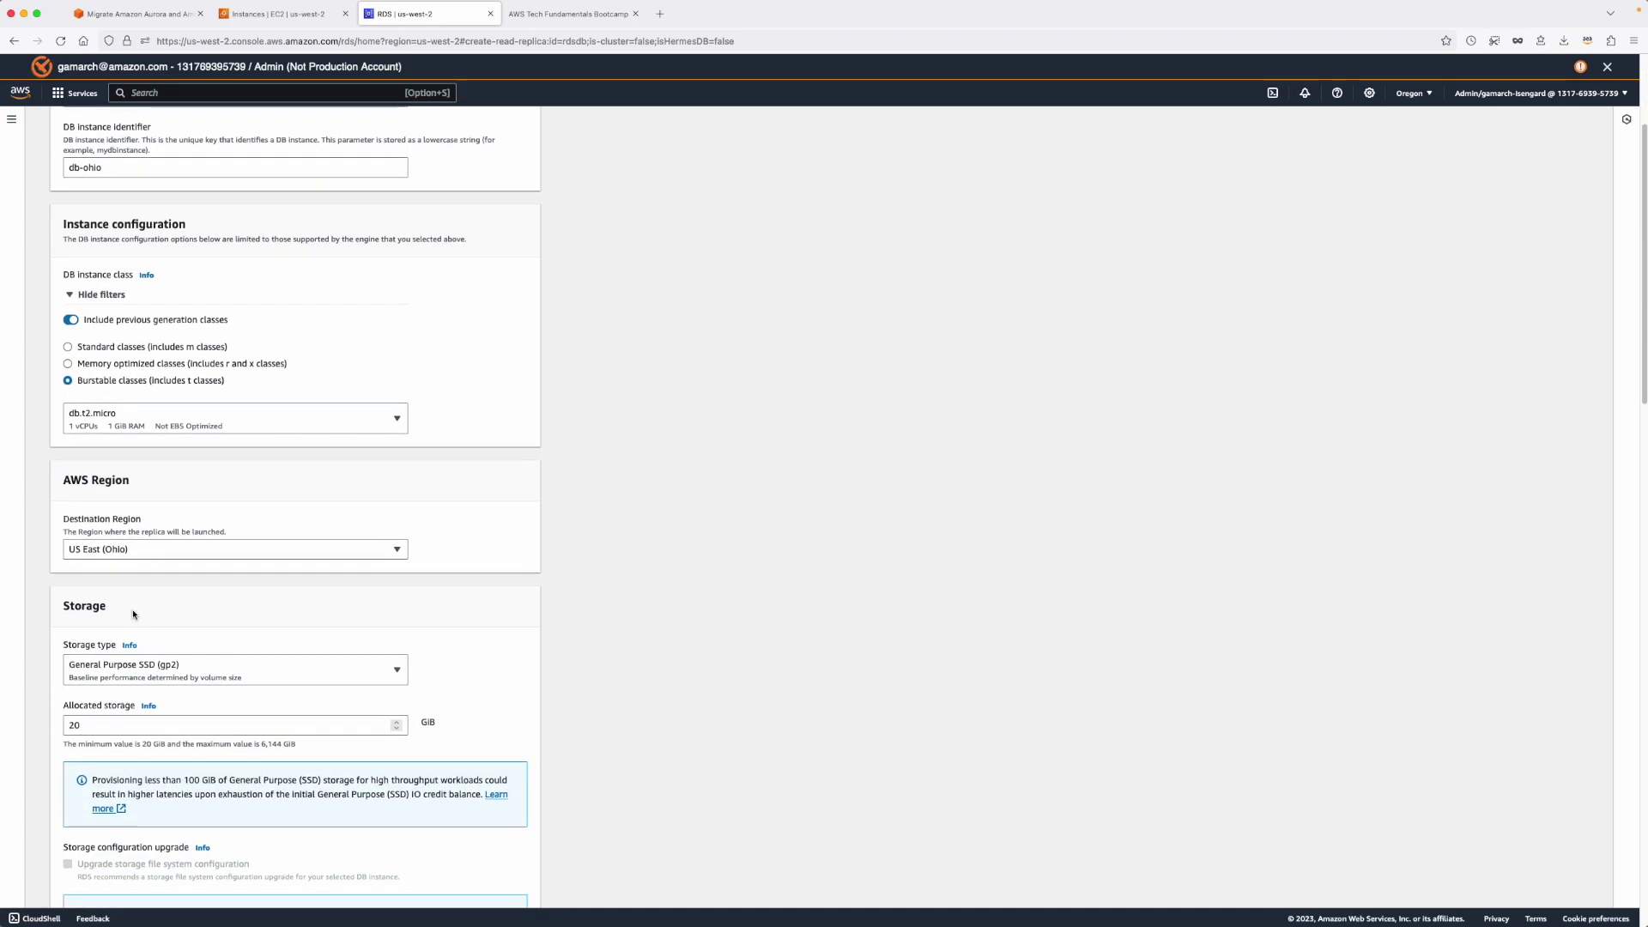
scroll(195, 593, down, 2)
scroll(112, 605, down, 4)
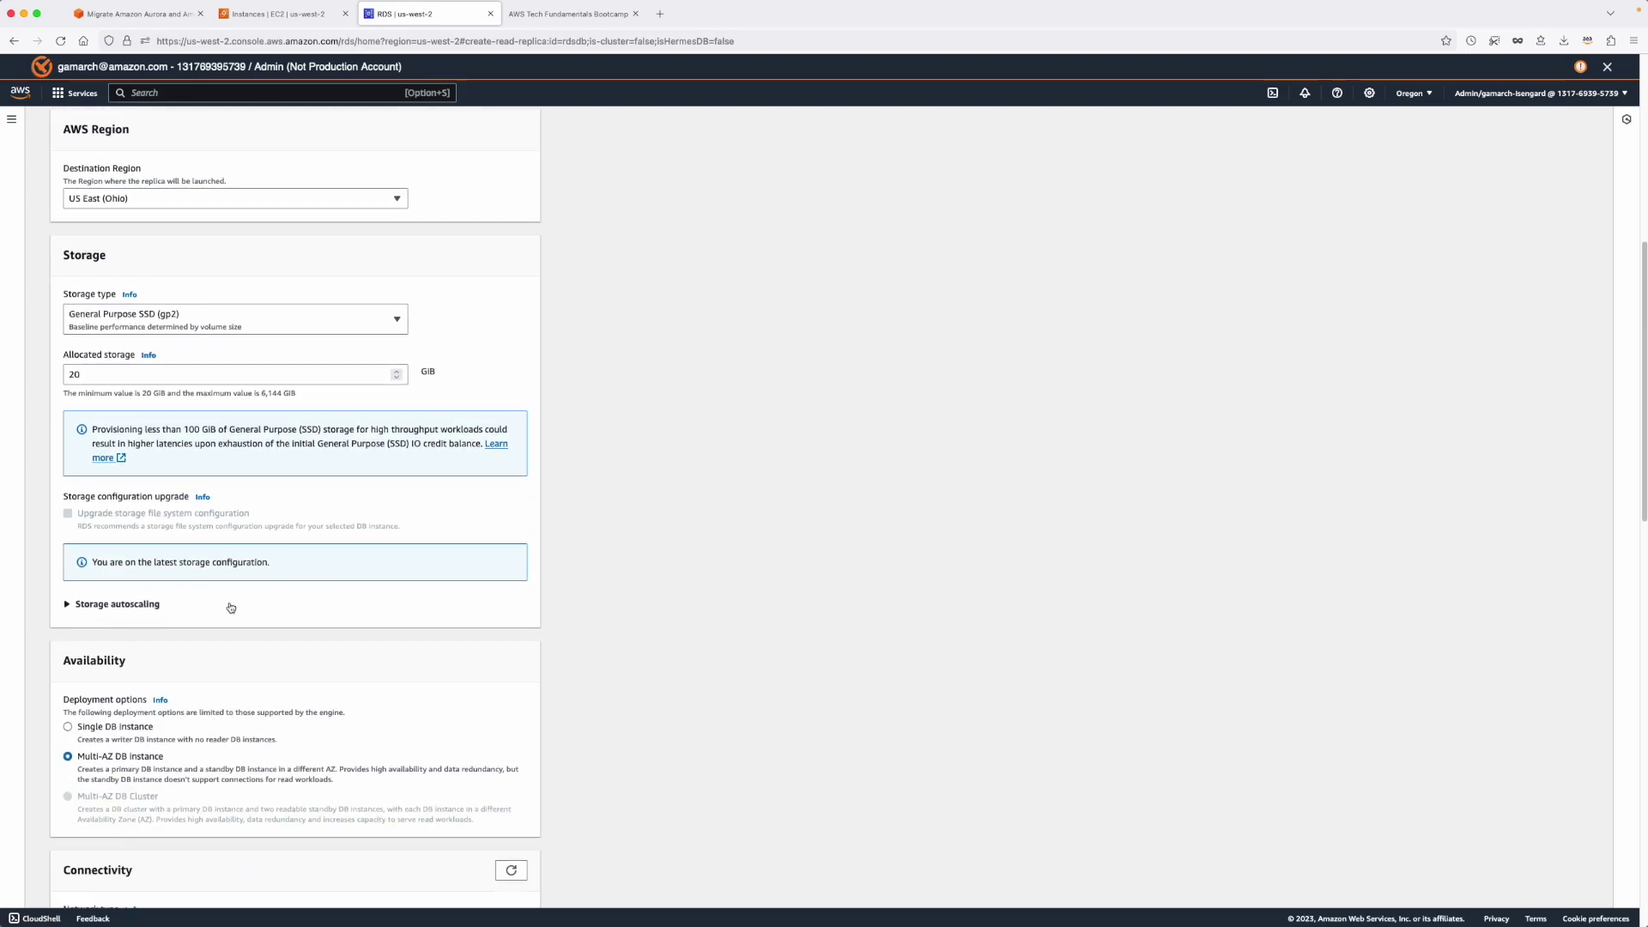
scroll(228, 606, down, 2)
scroll(131, 688, down, 2)
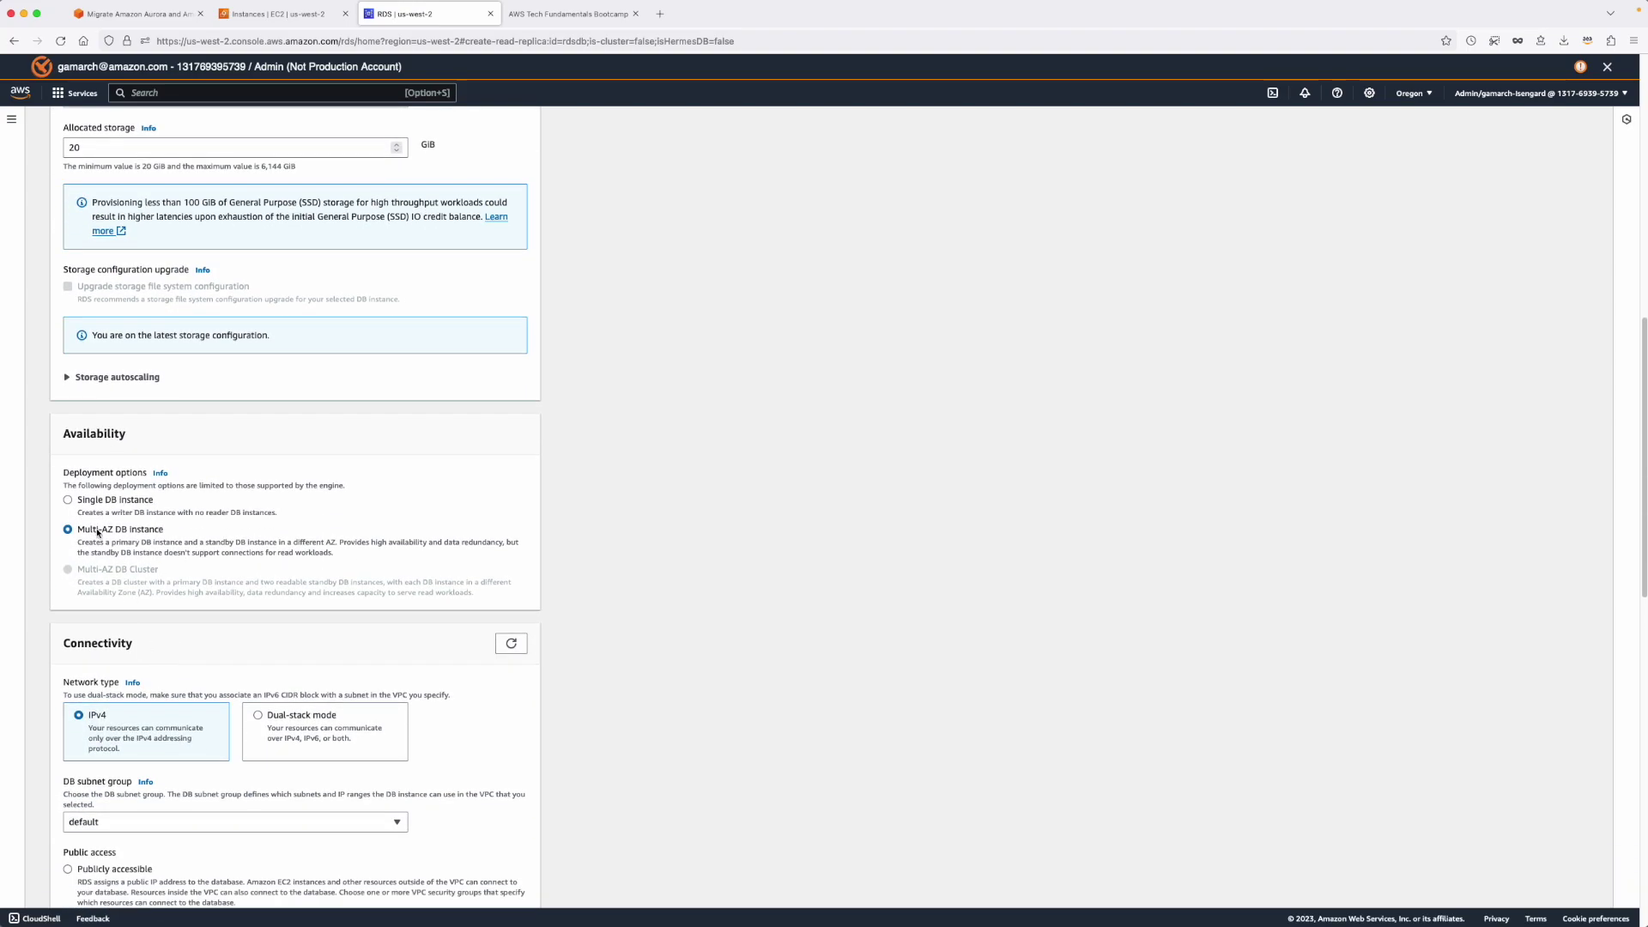
click(72, 502)
scroll(213, 563, down, 2)
scroll(206, 506, down, 3)
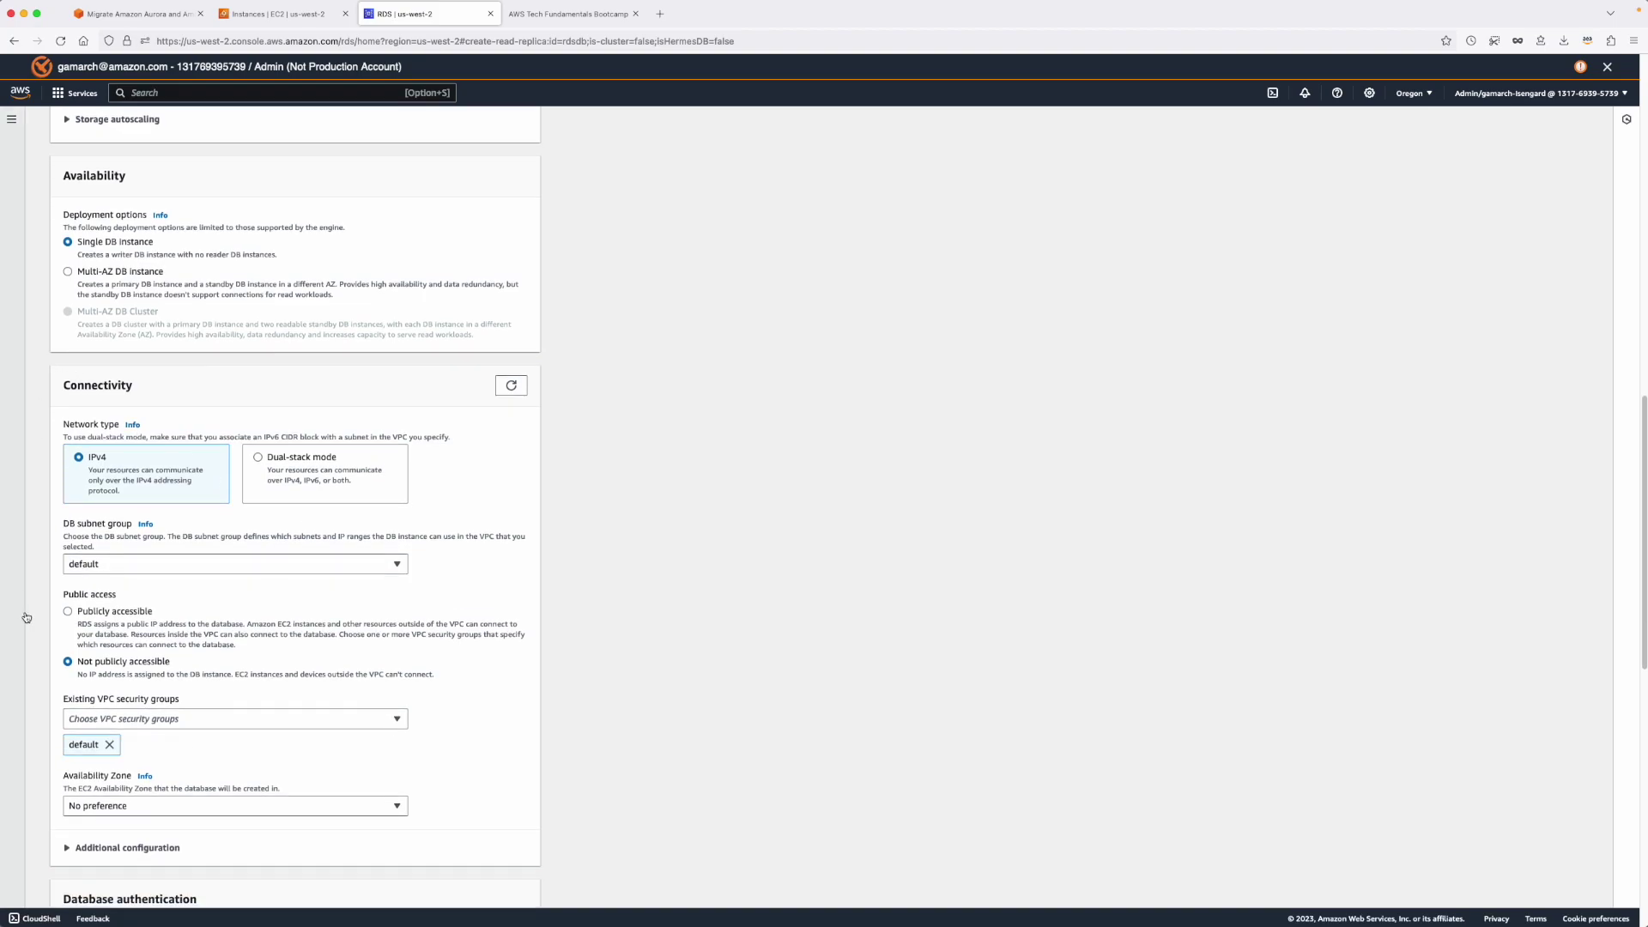
scroll(174, 648, down, 3)
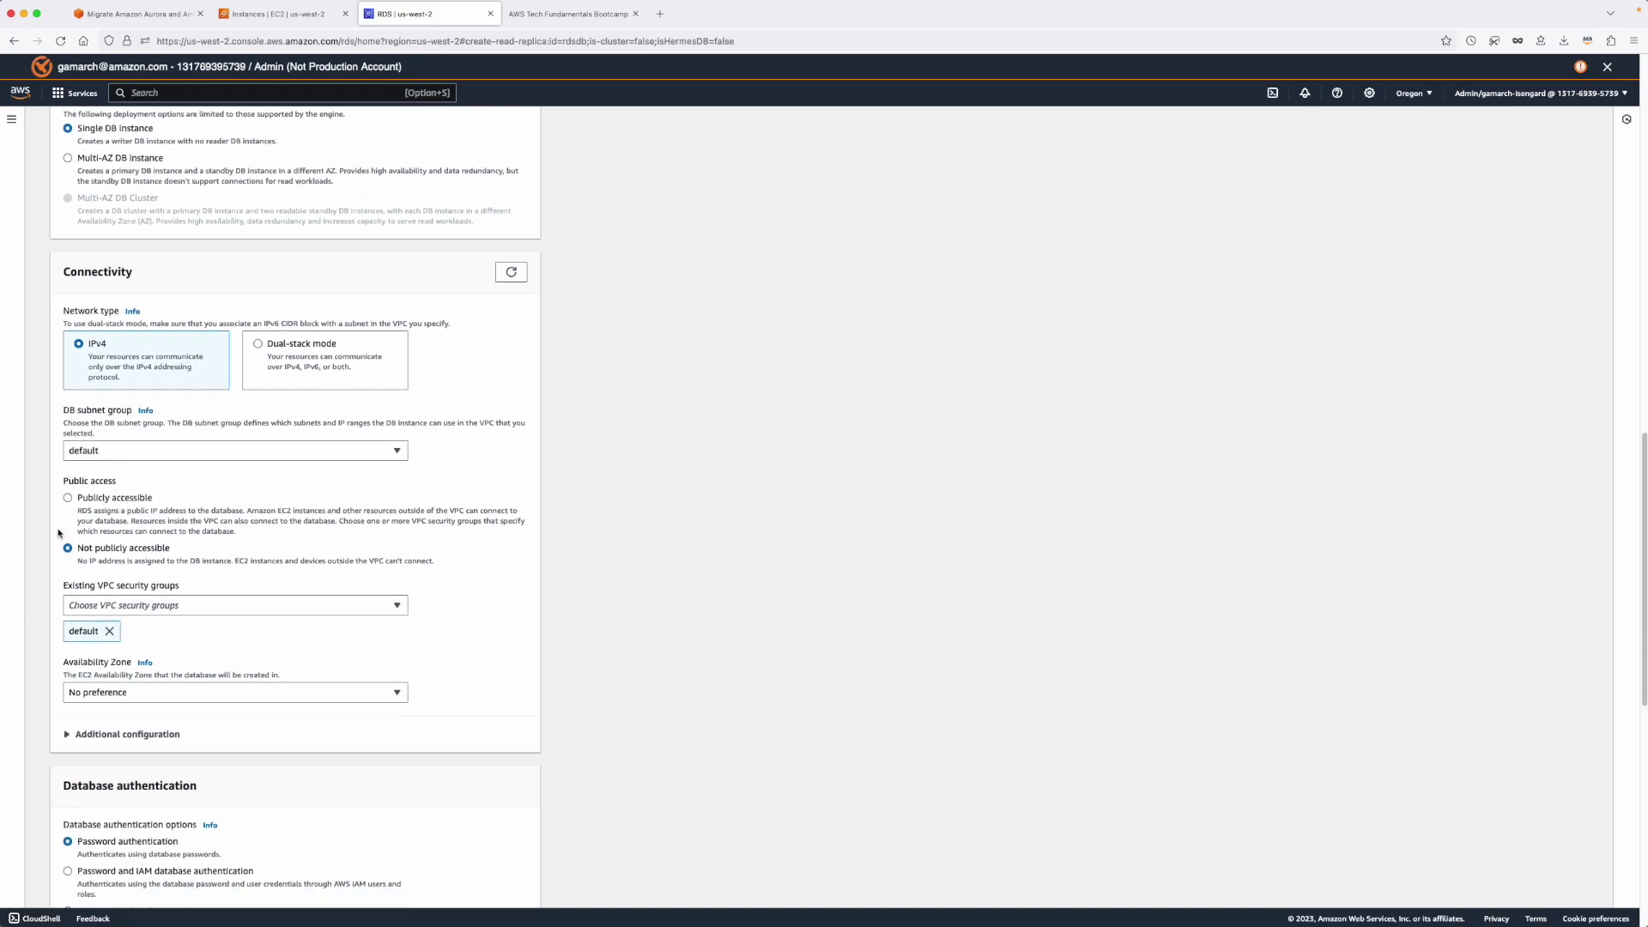
Make the replica publicly accessible, keep the default subnet group, and use only the Database security group.
click(69, 500)
scroll(210, 570, down, 2)
scroll(256, 491, down, 2)
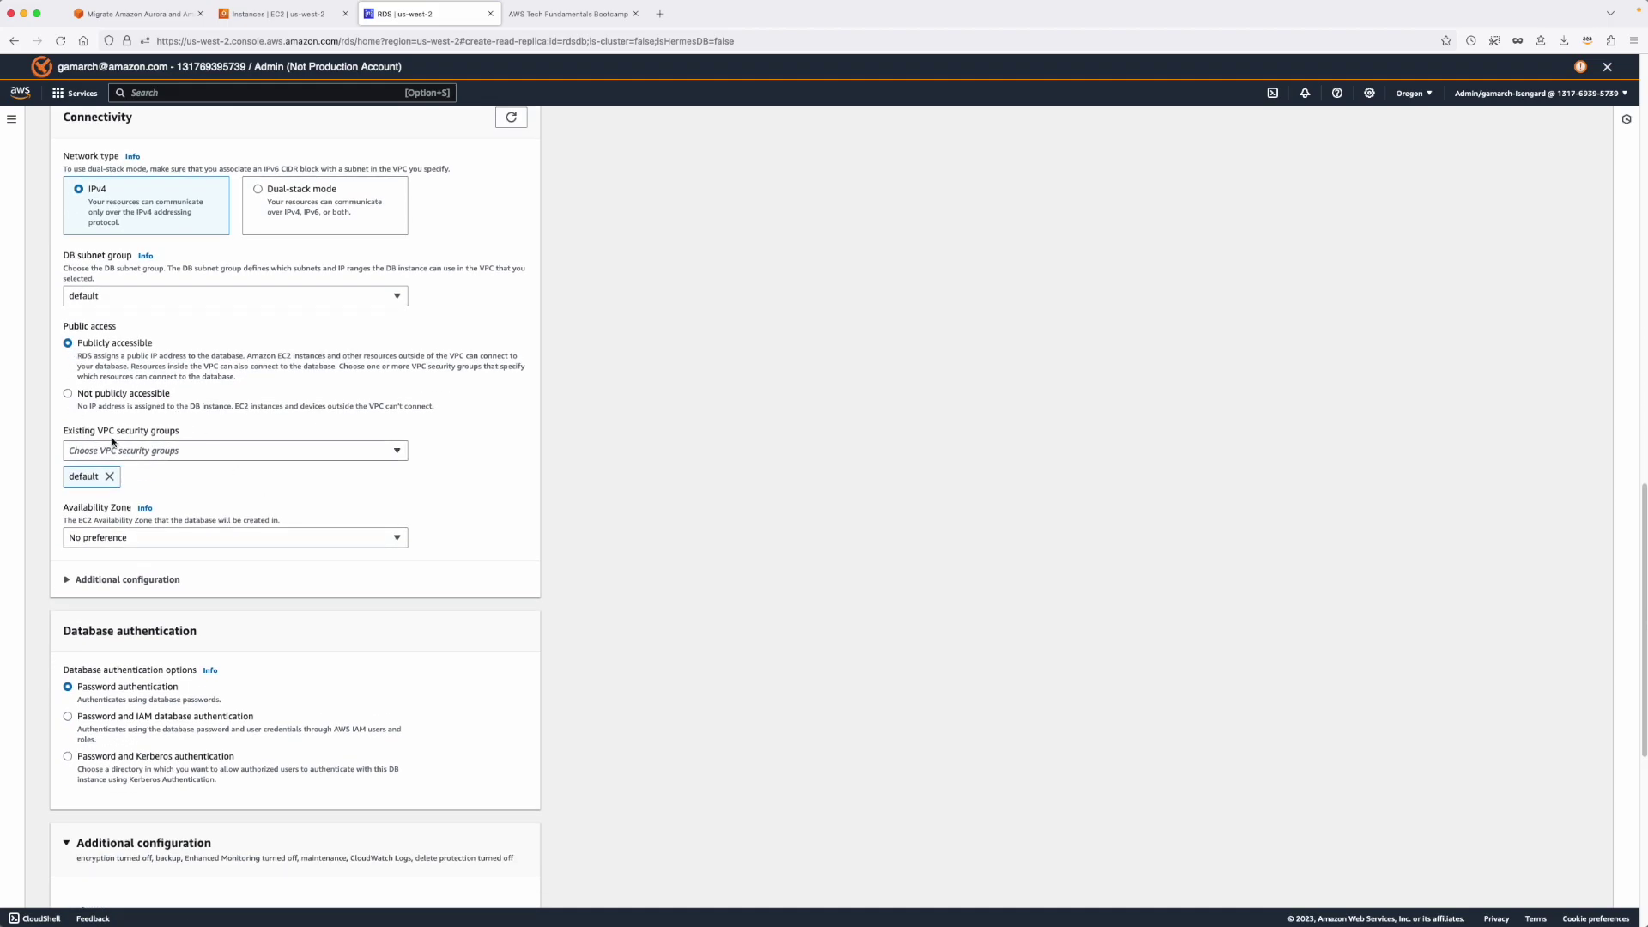
click(163, 453)
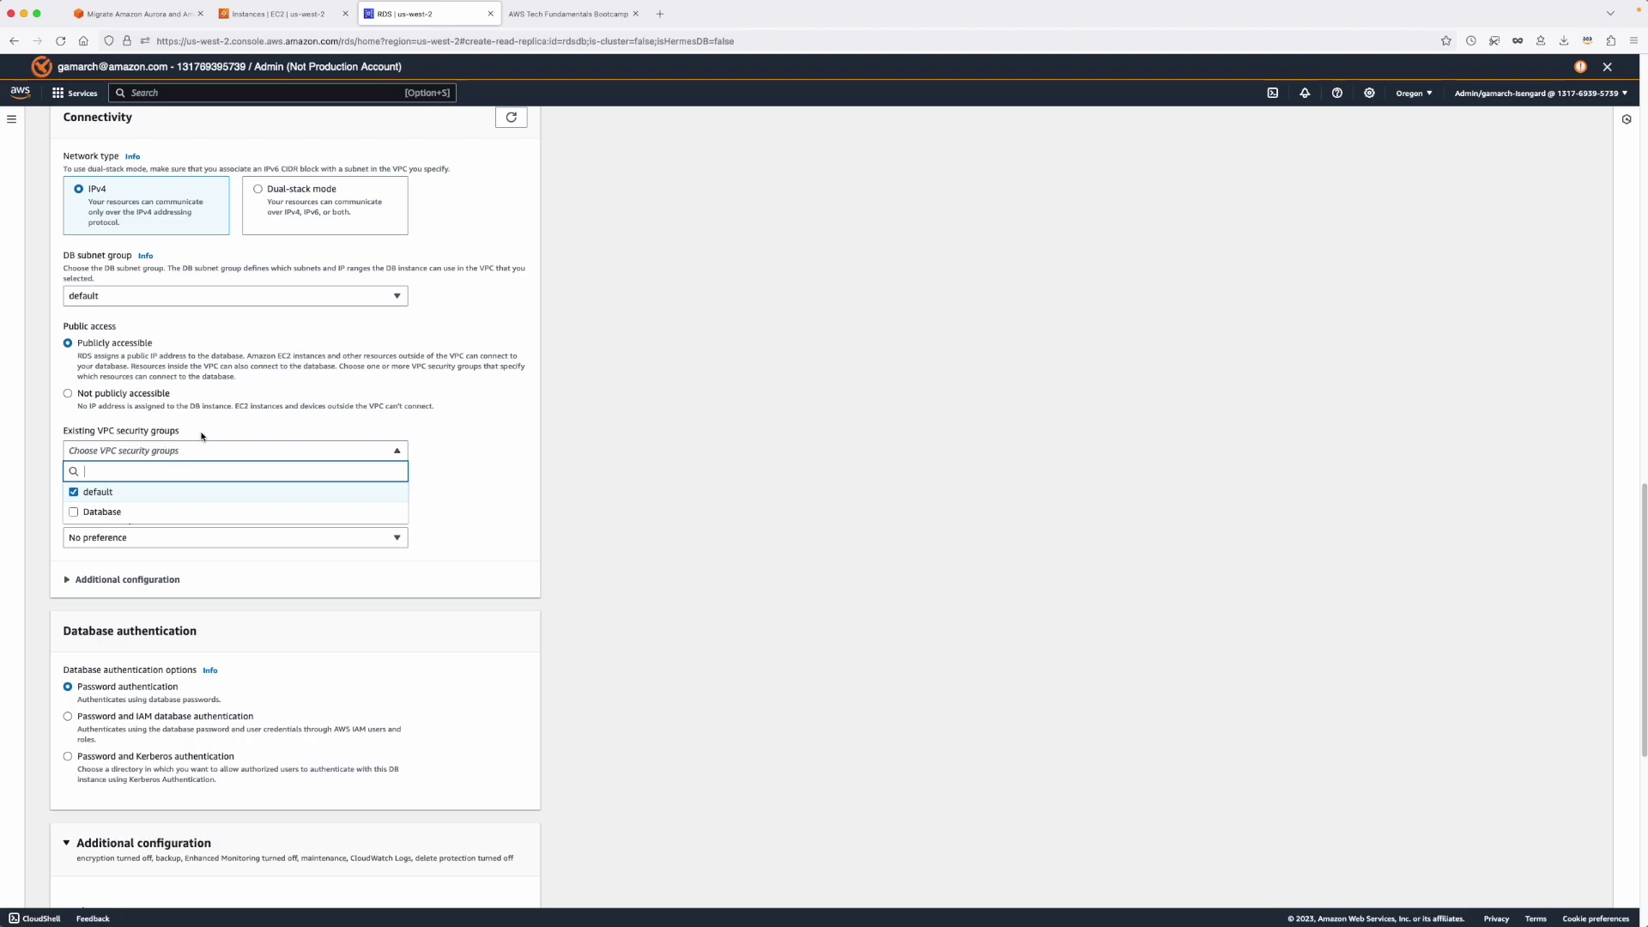
click(201, 436)
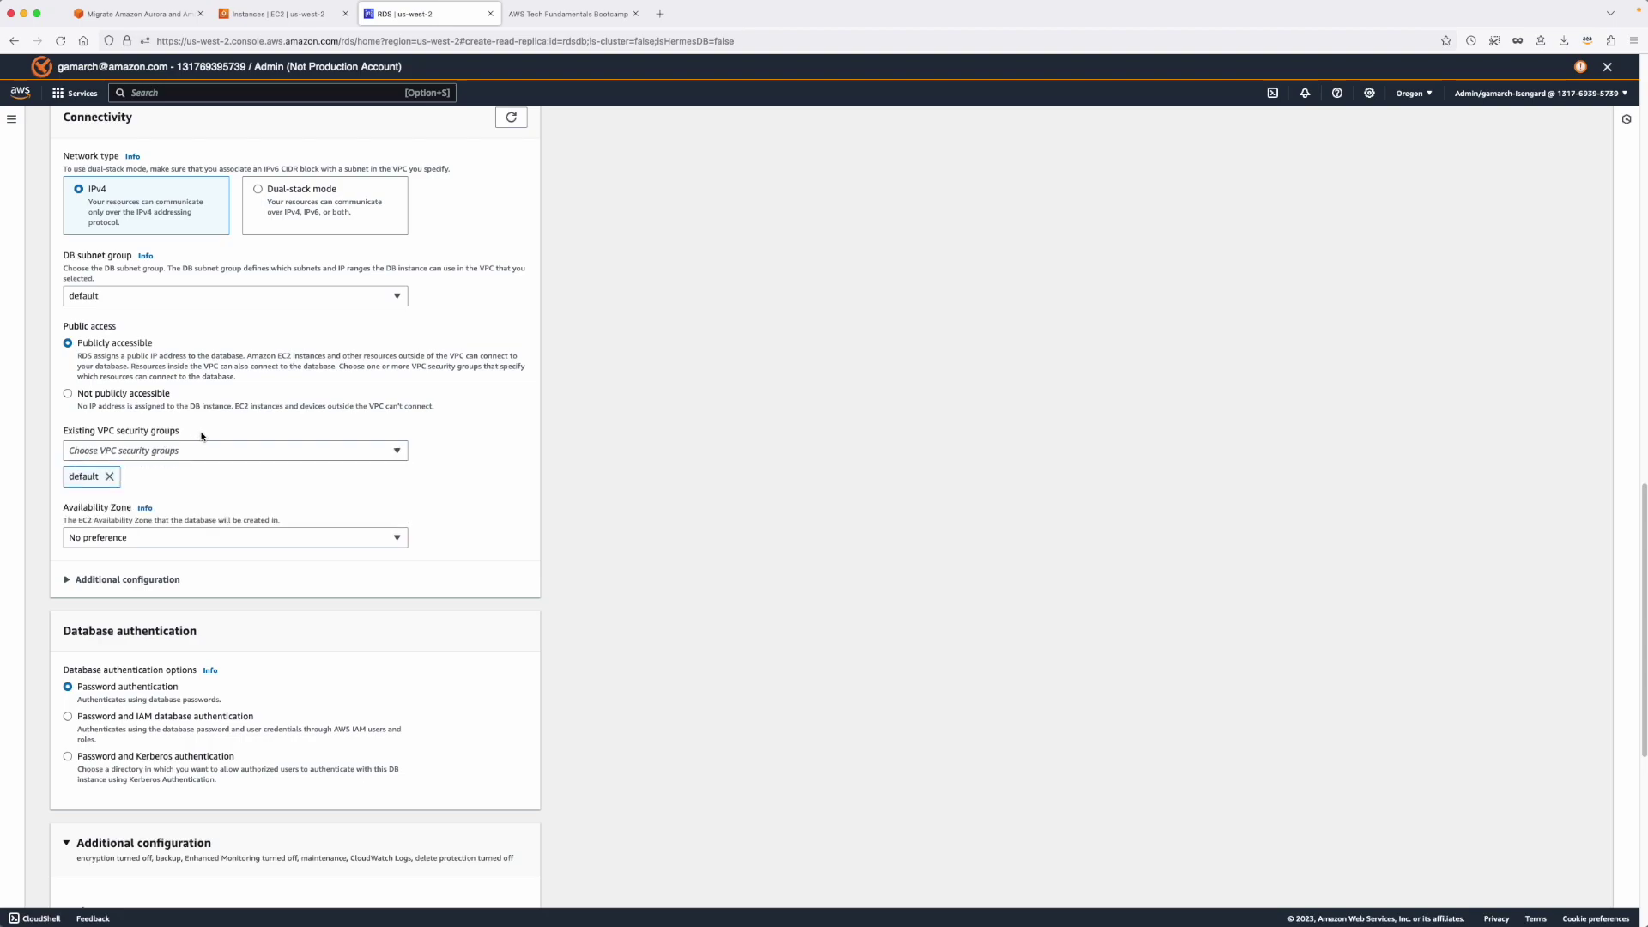
click(155, 298)
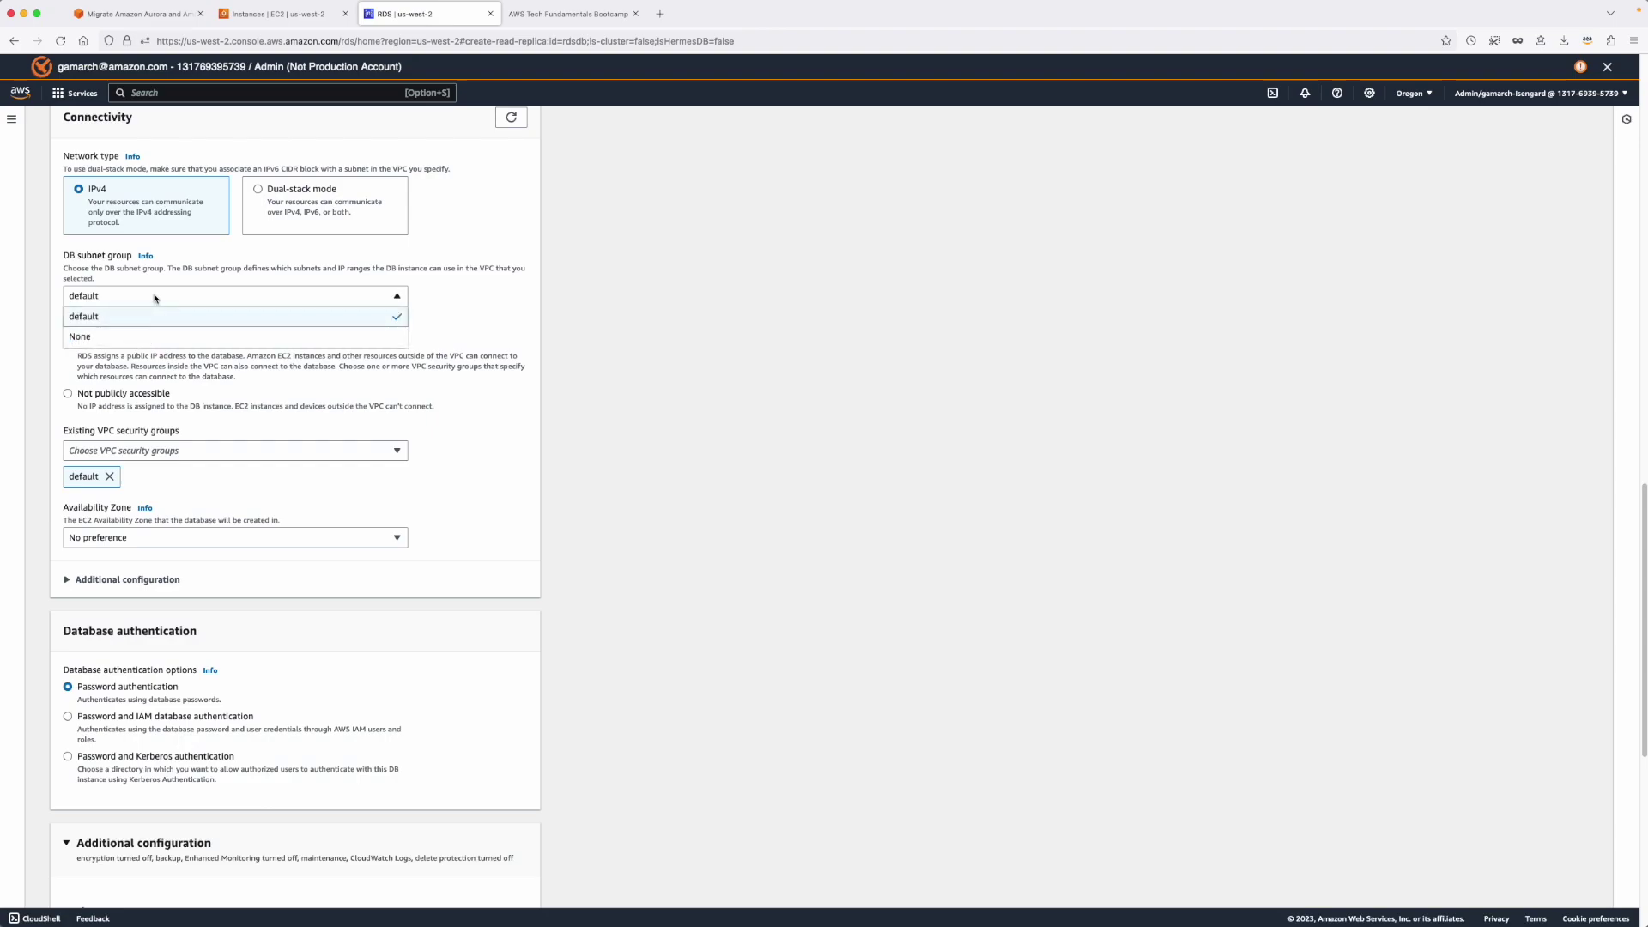
click(130, 317)
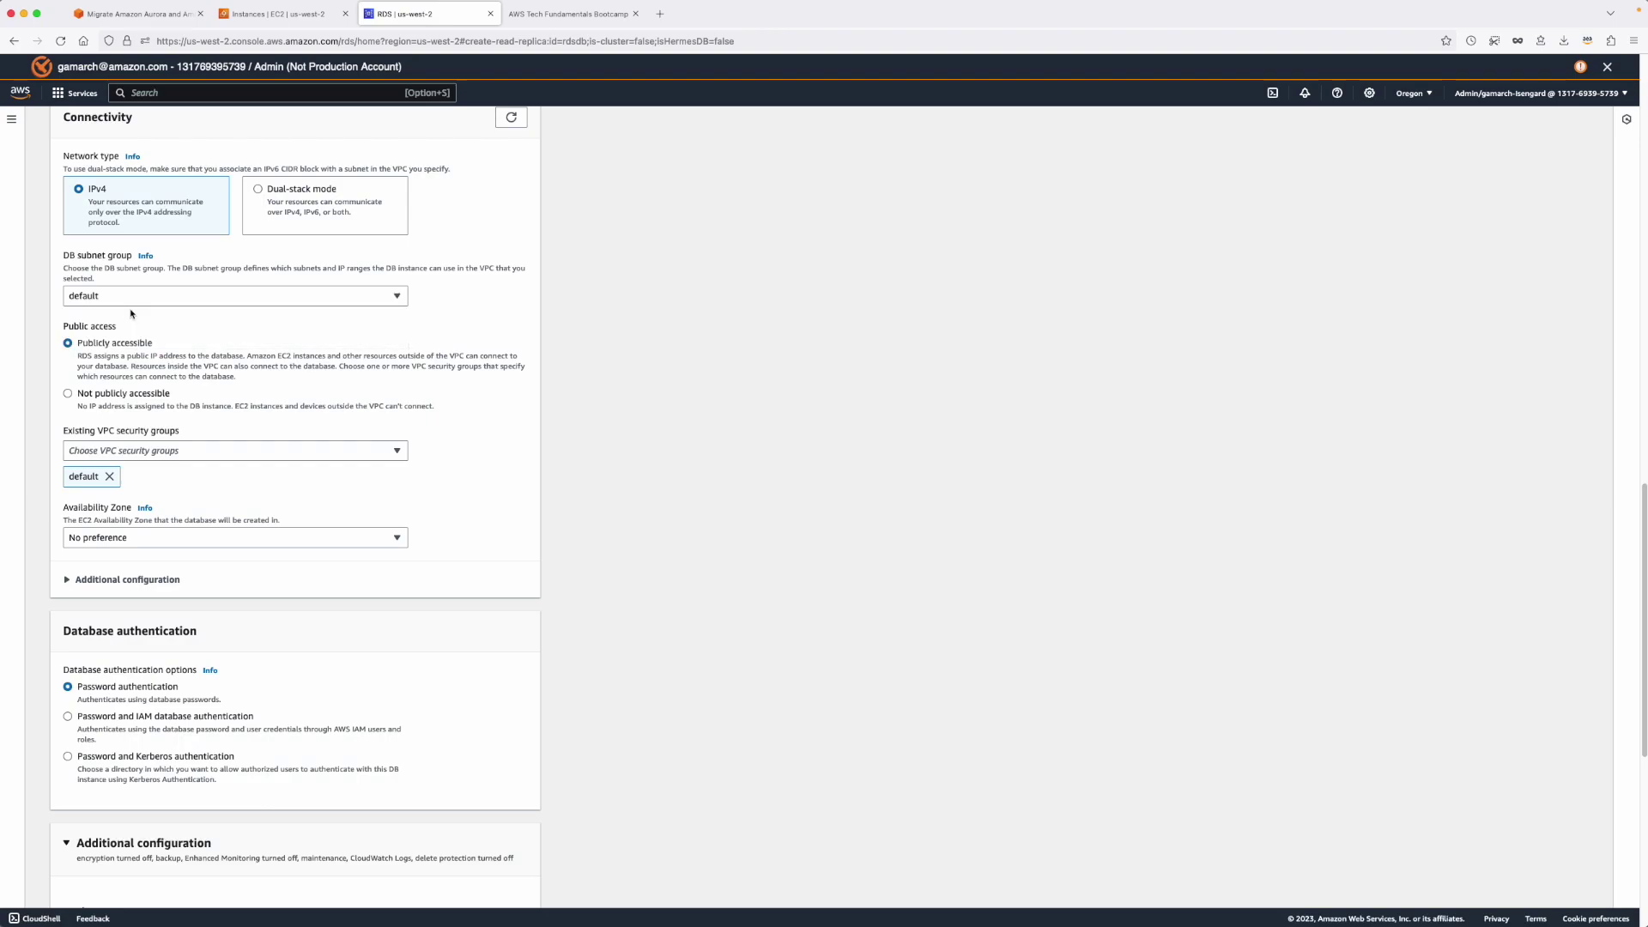
click(141, 452)
click(74, 514)
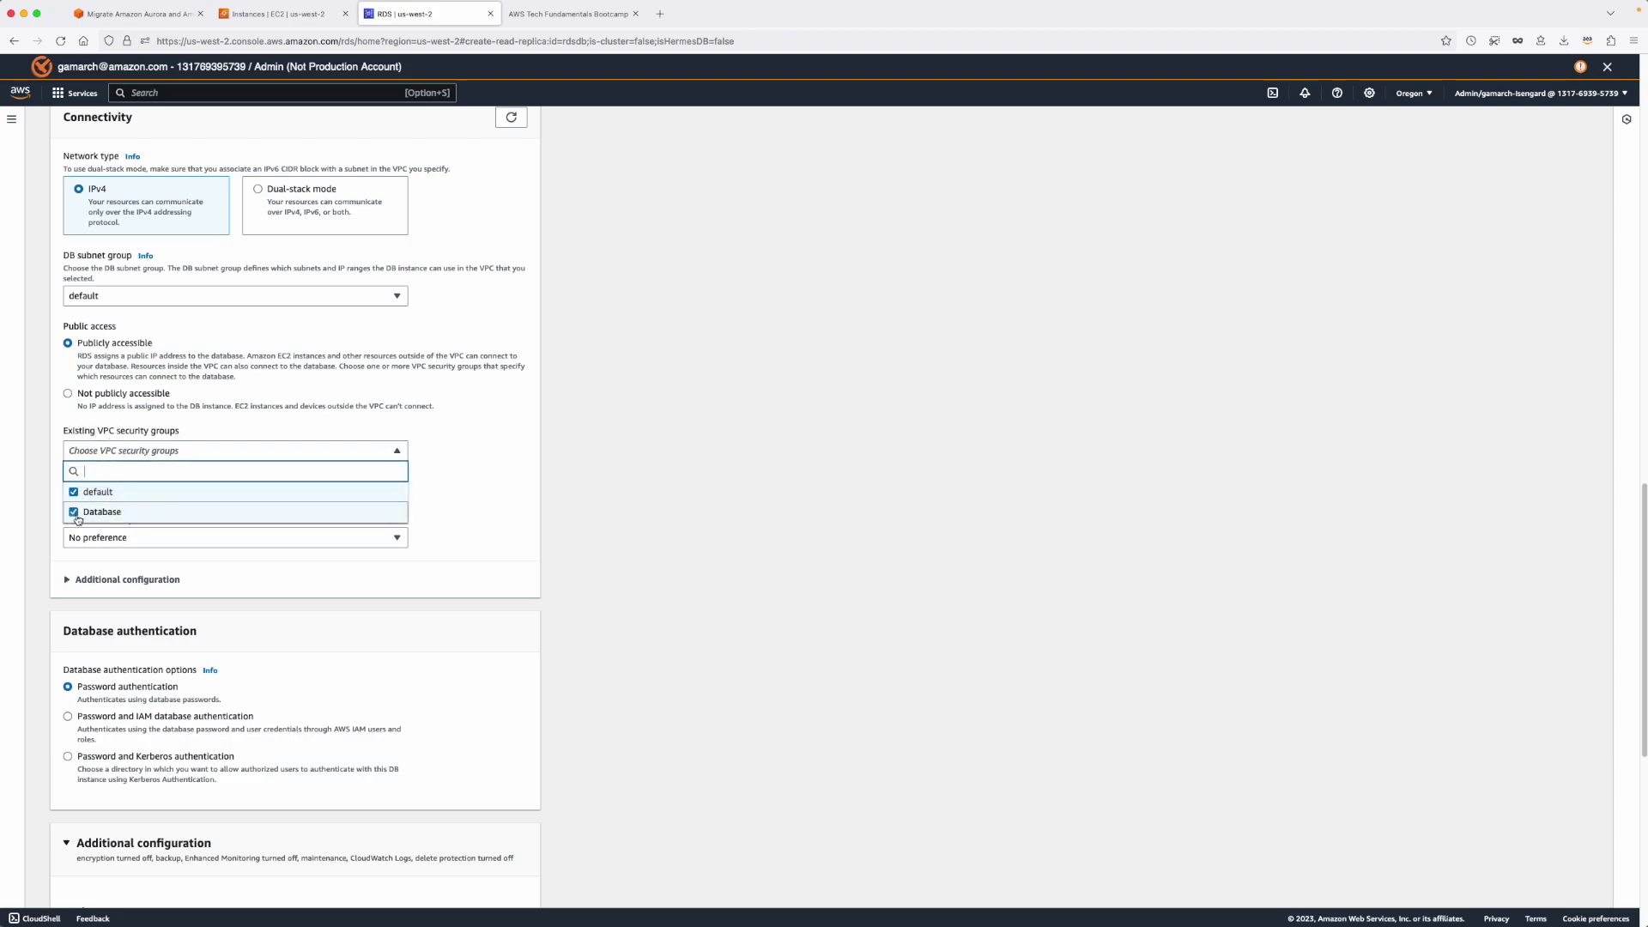
click(74, 492)
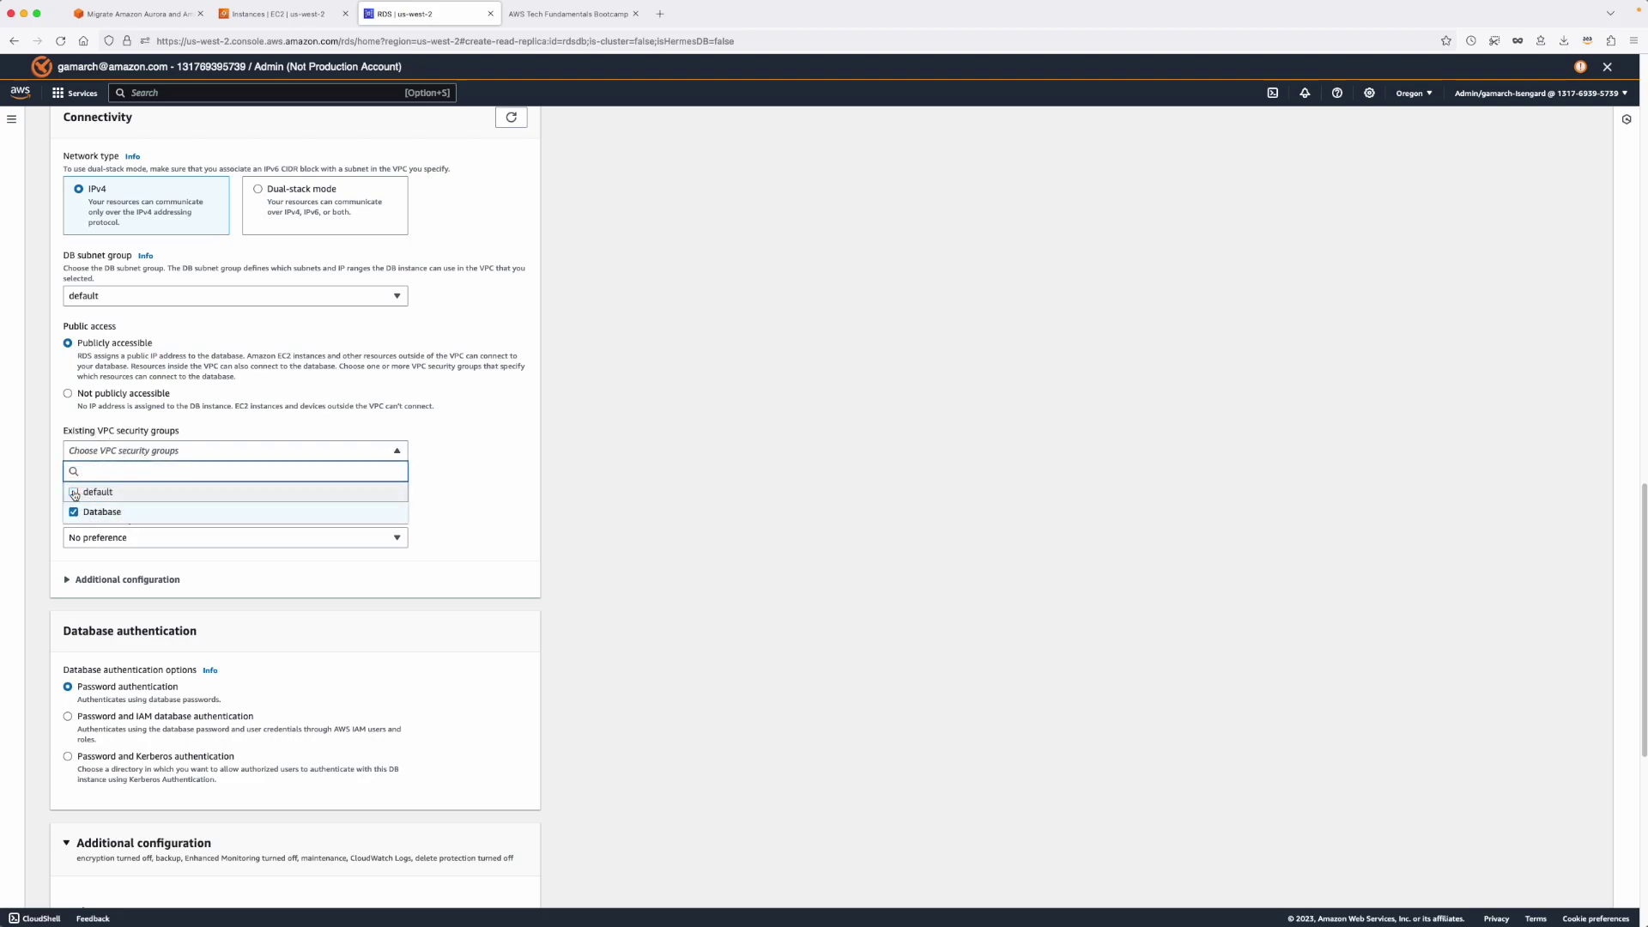
click(181, 415)
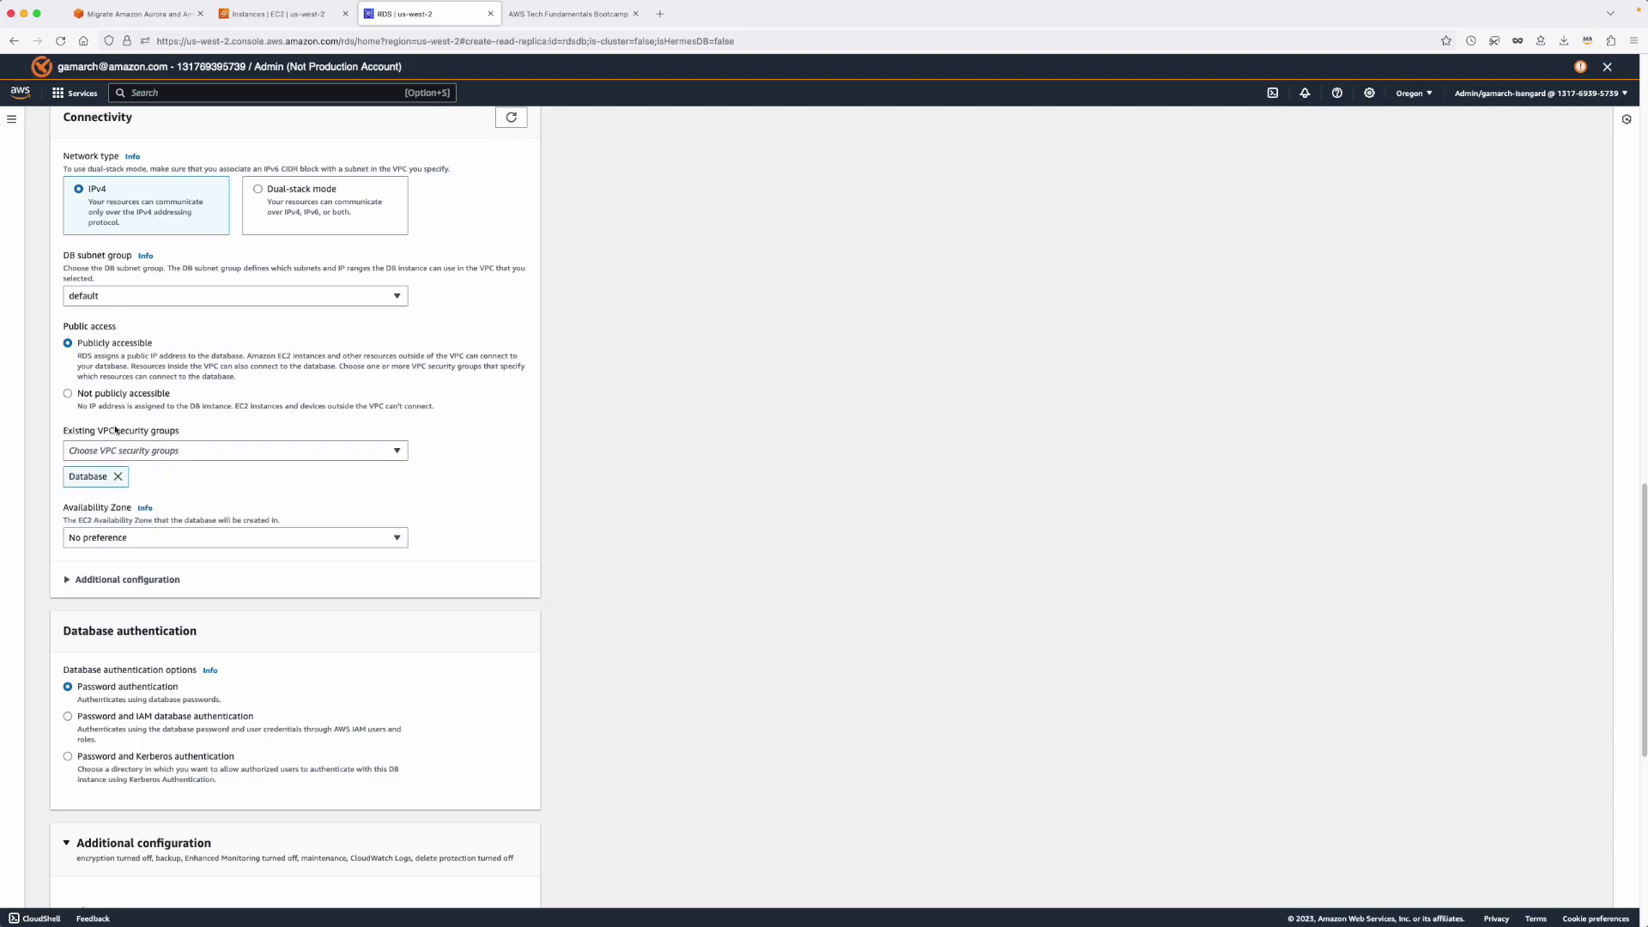
Submit the form to create the db-ohio read replica.
scroll(160, 504, up, 5)
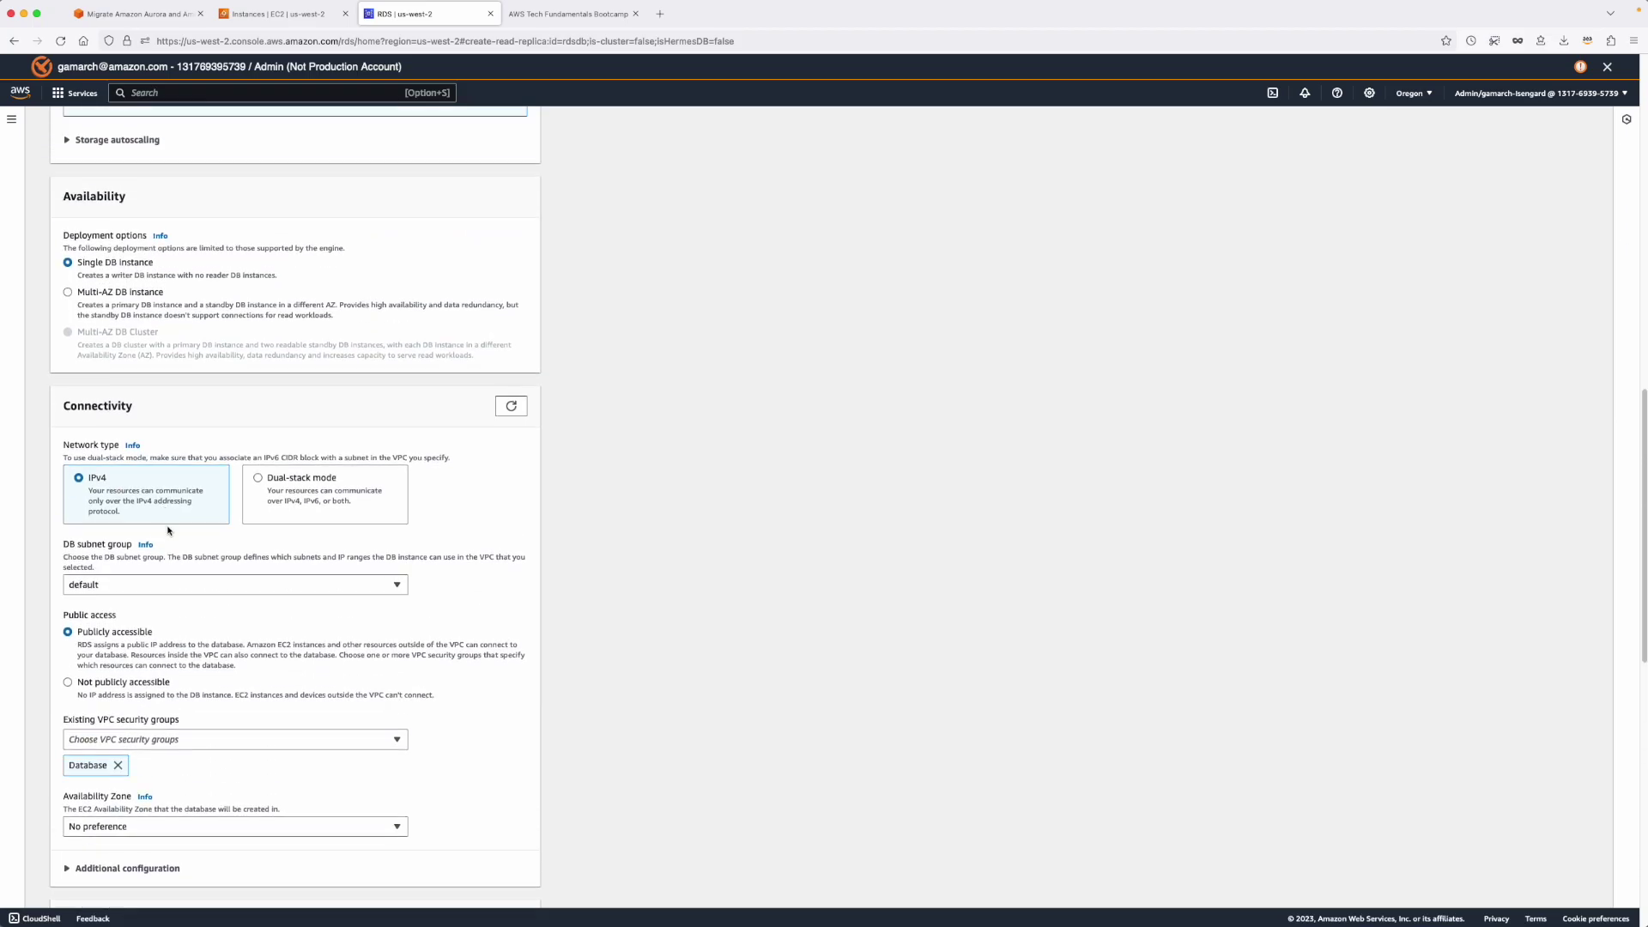
scroll(172, 553, down, 3)
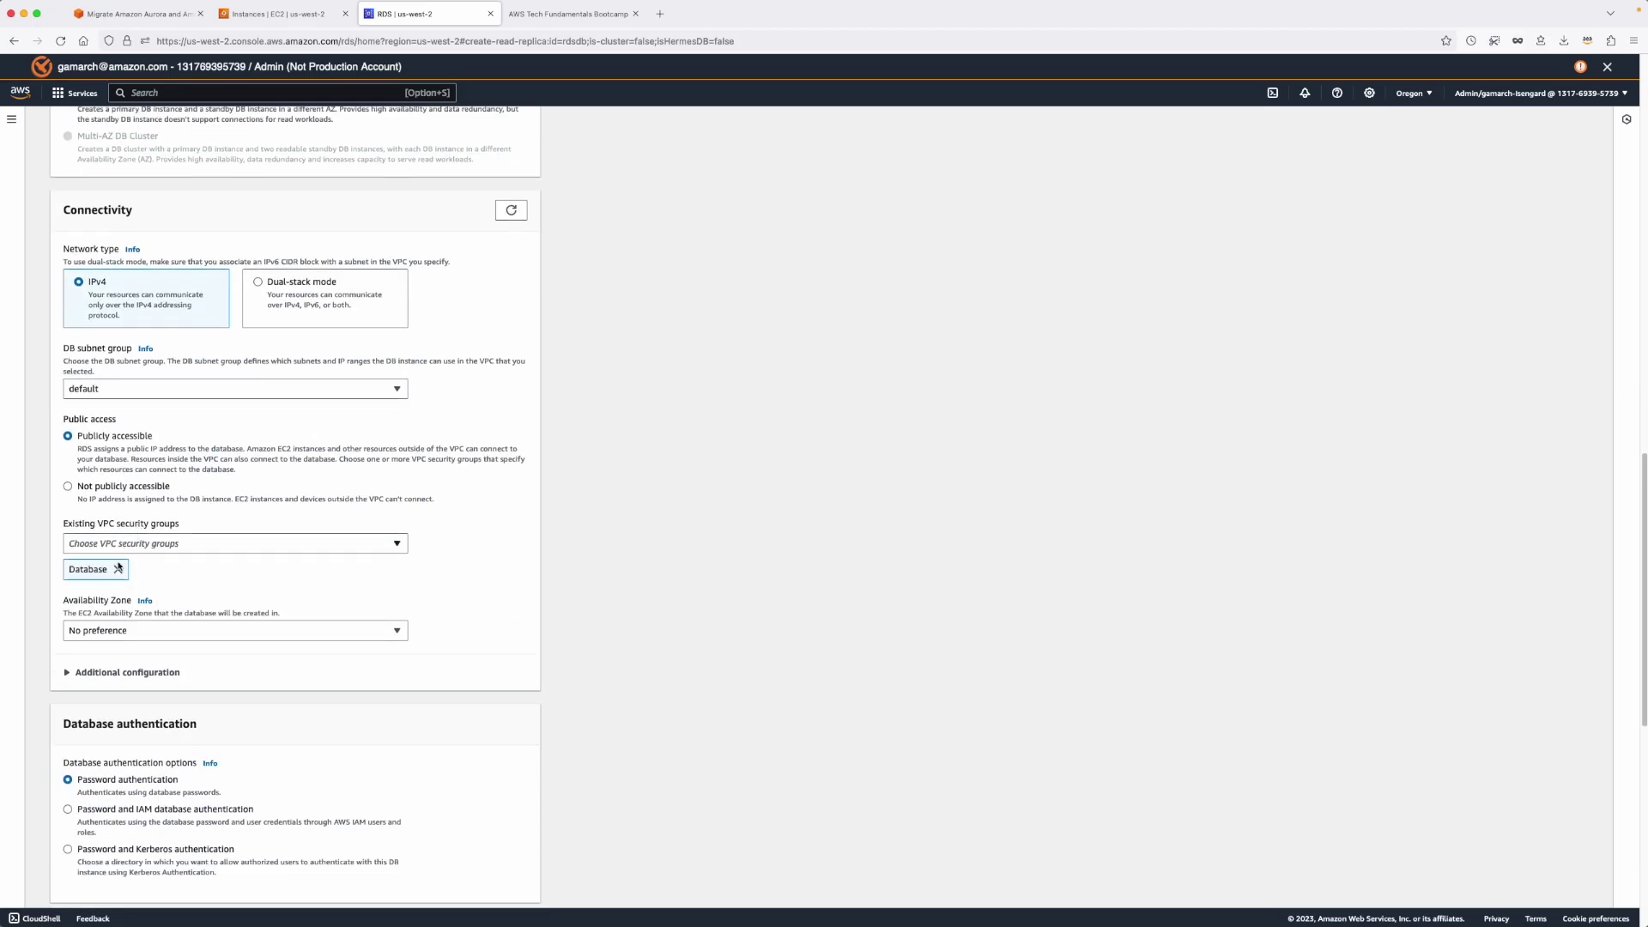
scroll(178, 573, down, 3)
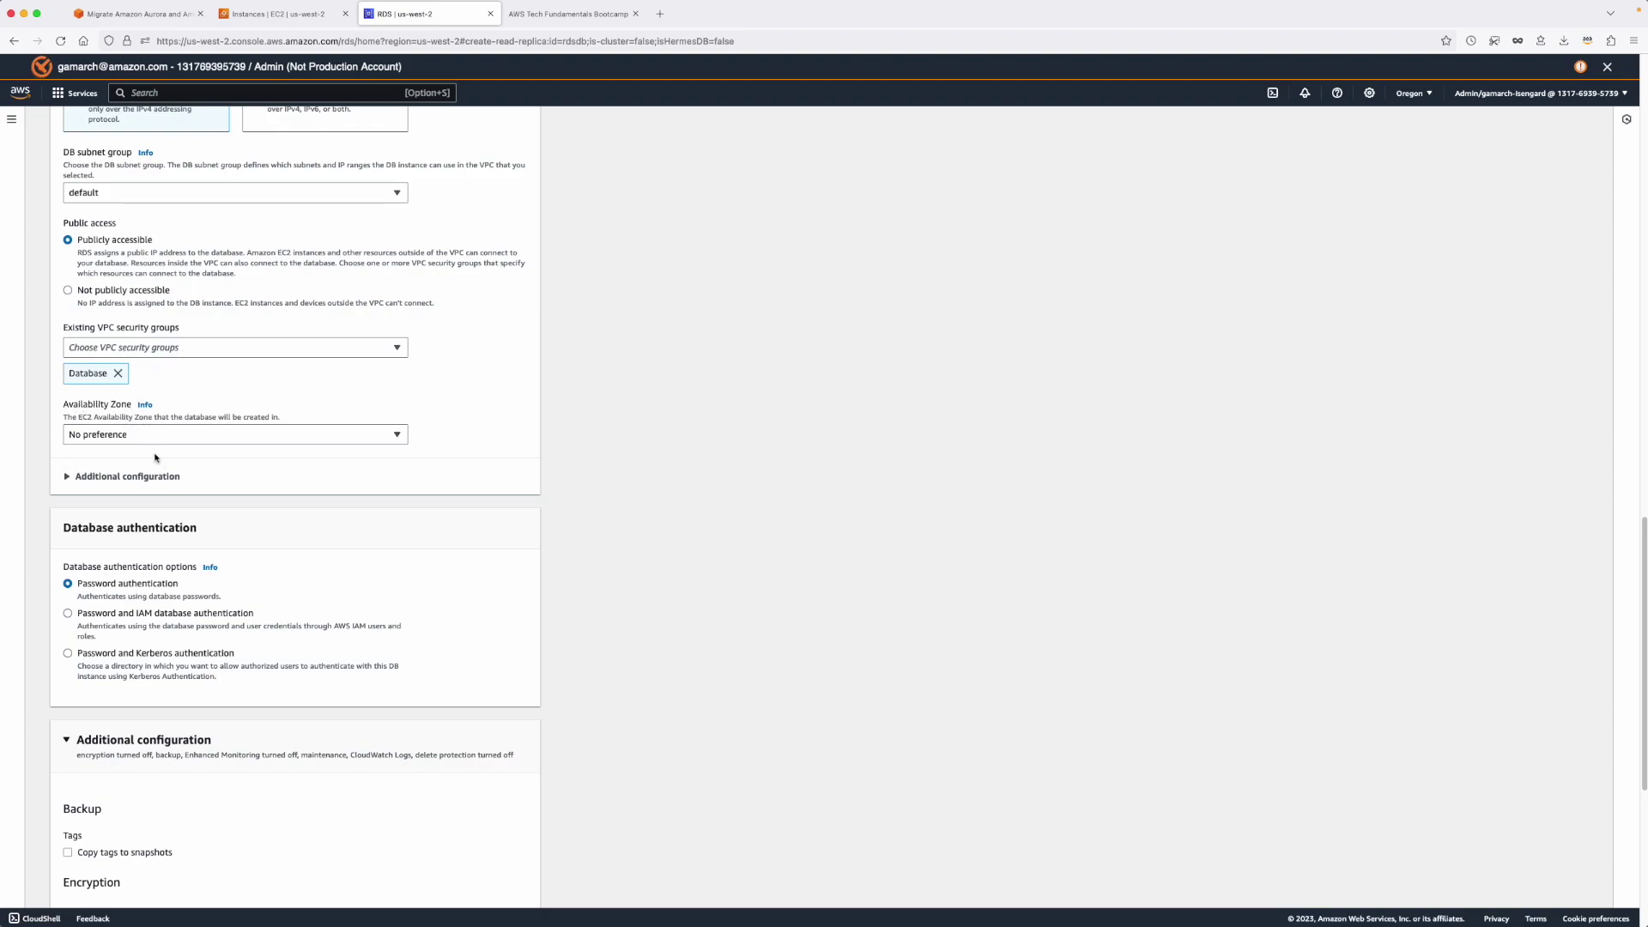
scroll(172, 544, down, 2)
scroll(172, 545, down, 1)
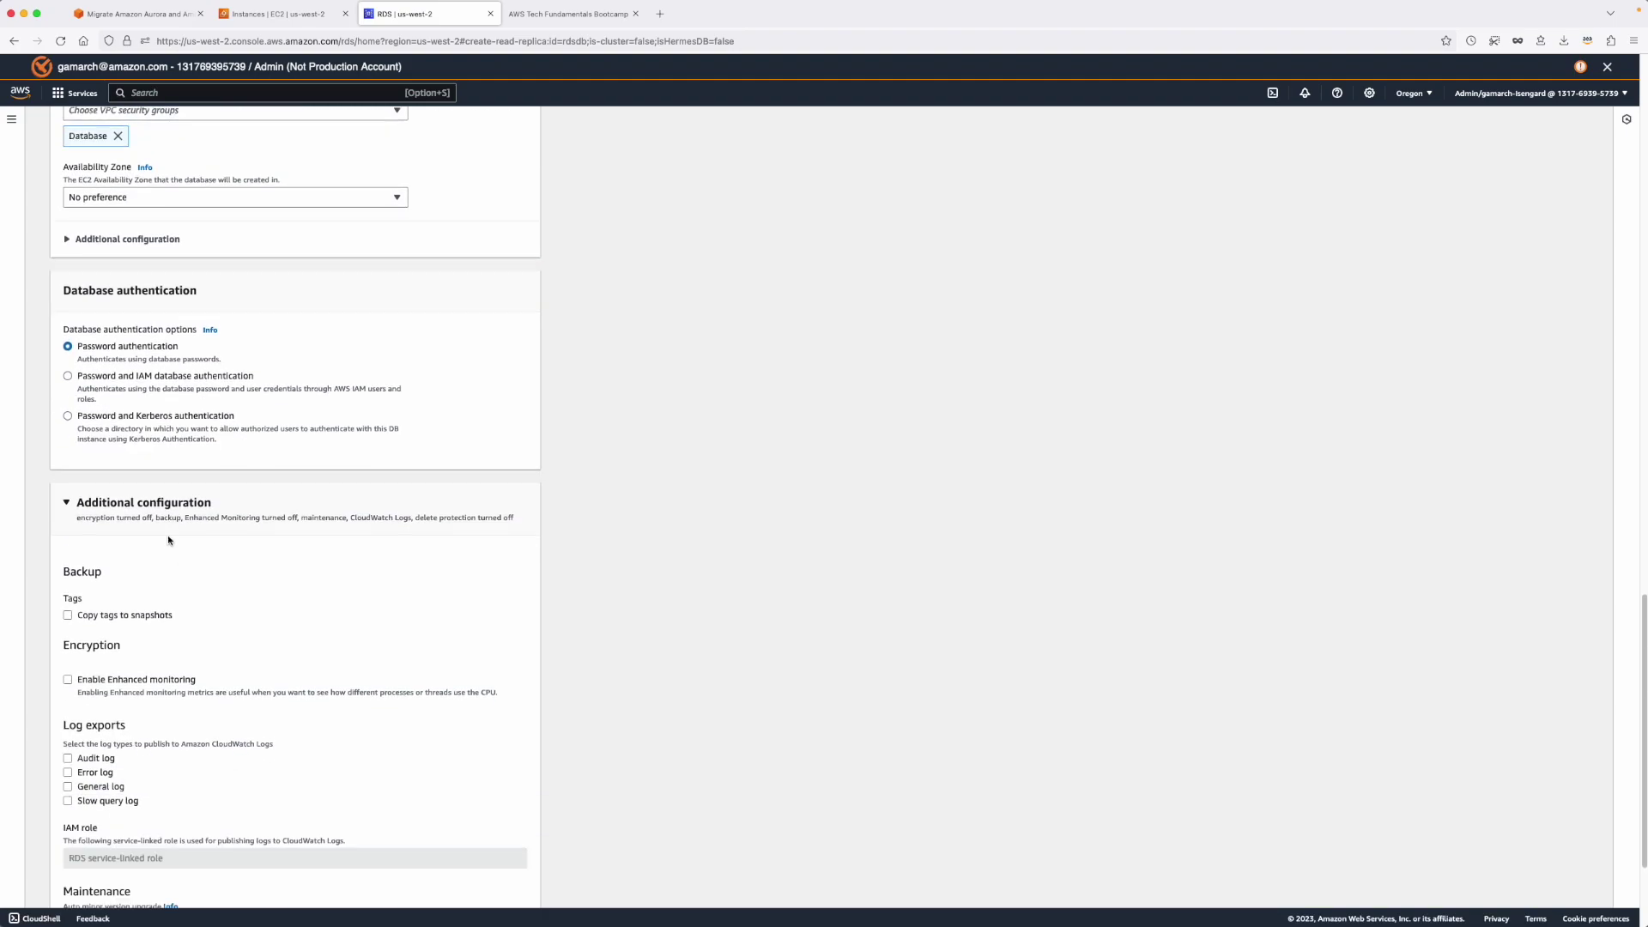
scroll(214, 670, down, 3)
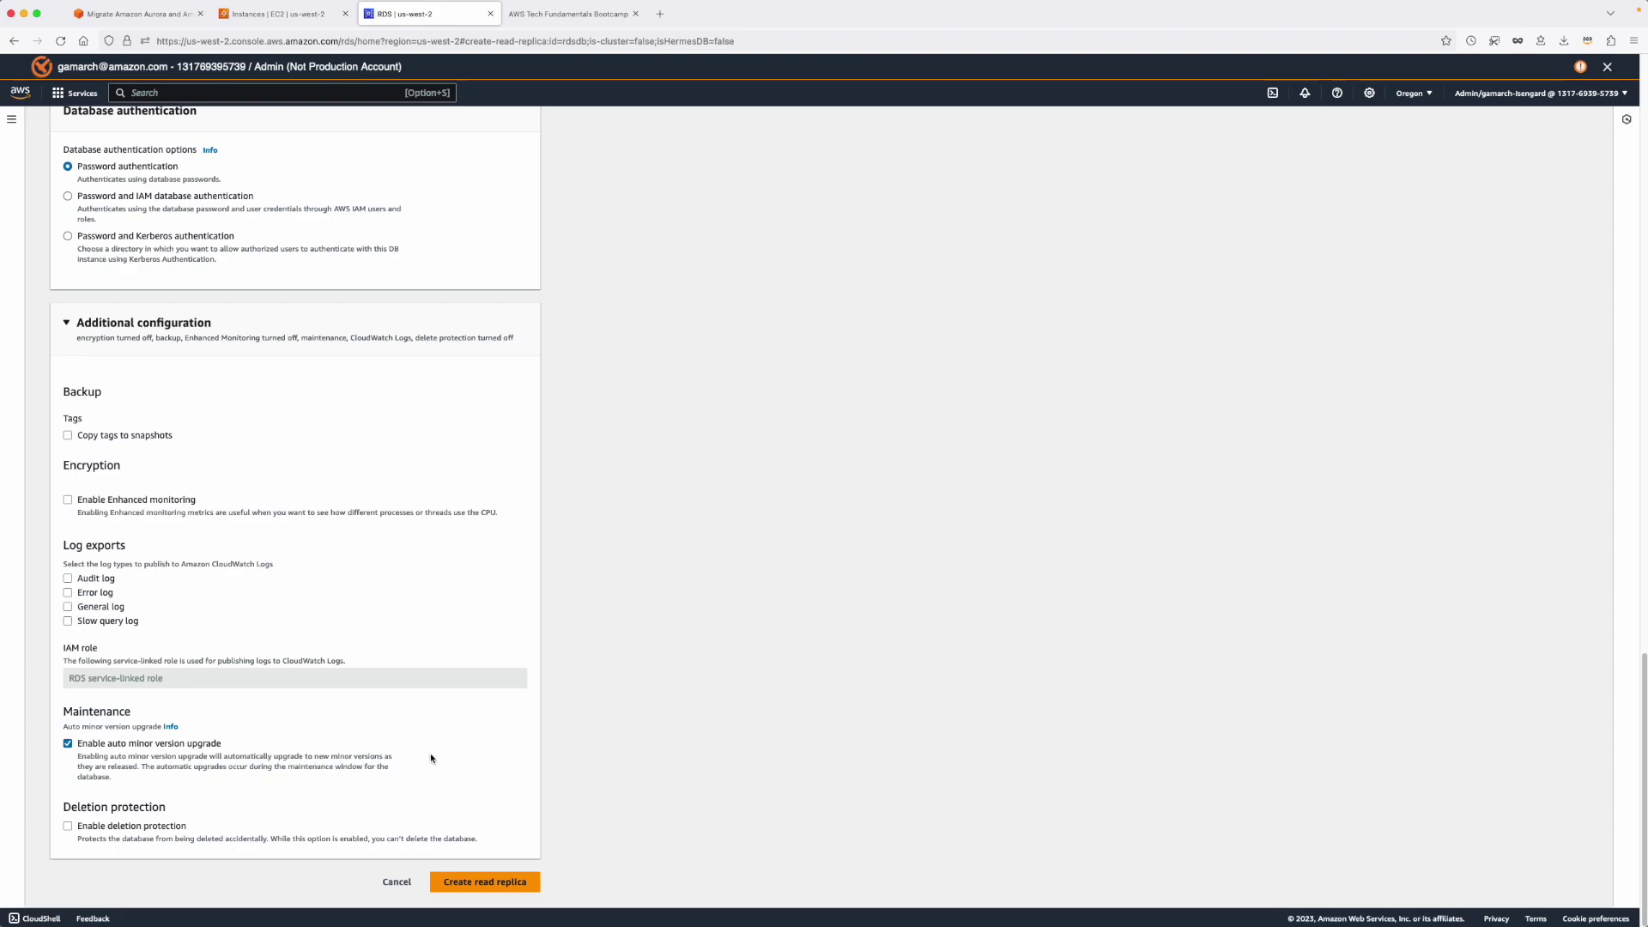
click(481, 884)
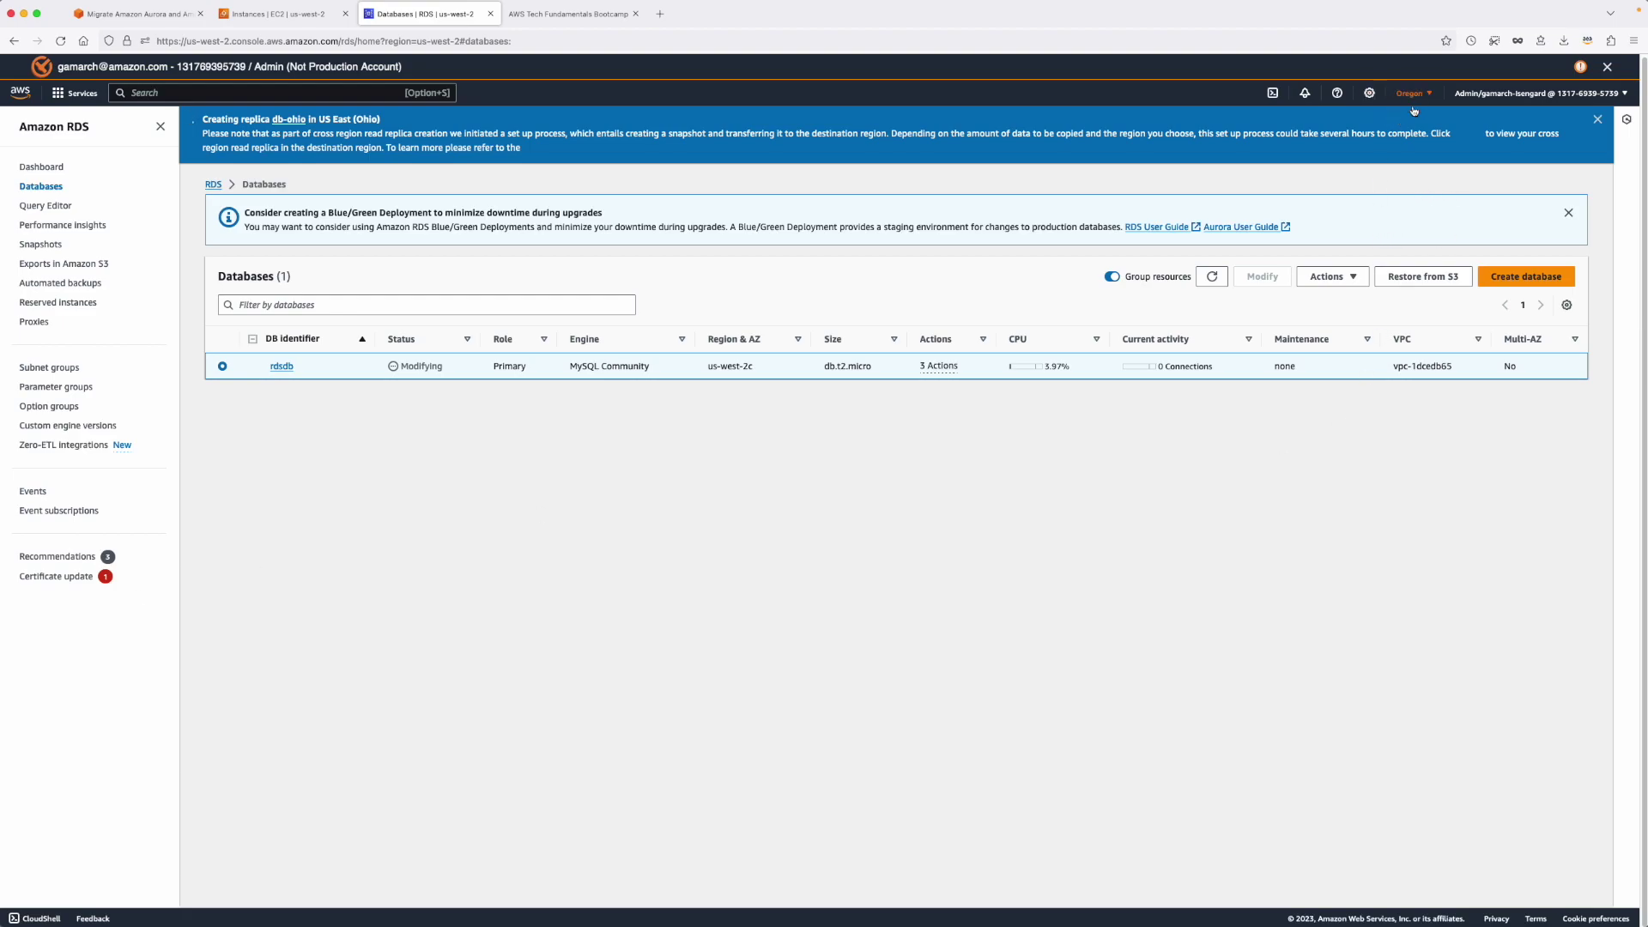
Refresh the Oregon databases list and bring up the region selector.
click(1213, 275)
click(1414, 94)
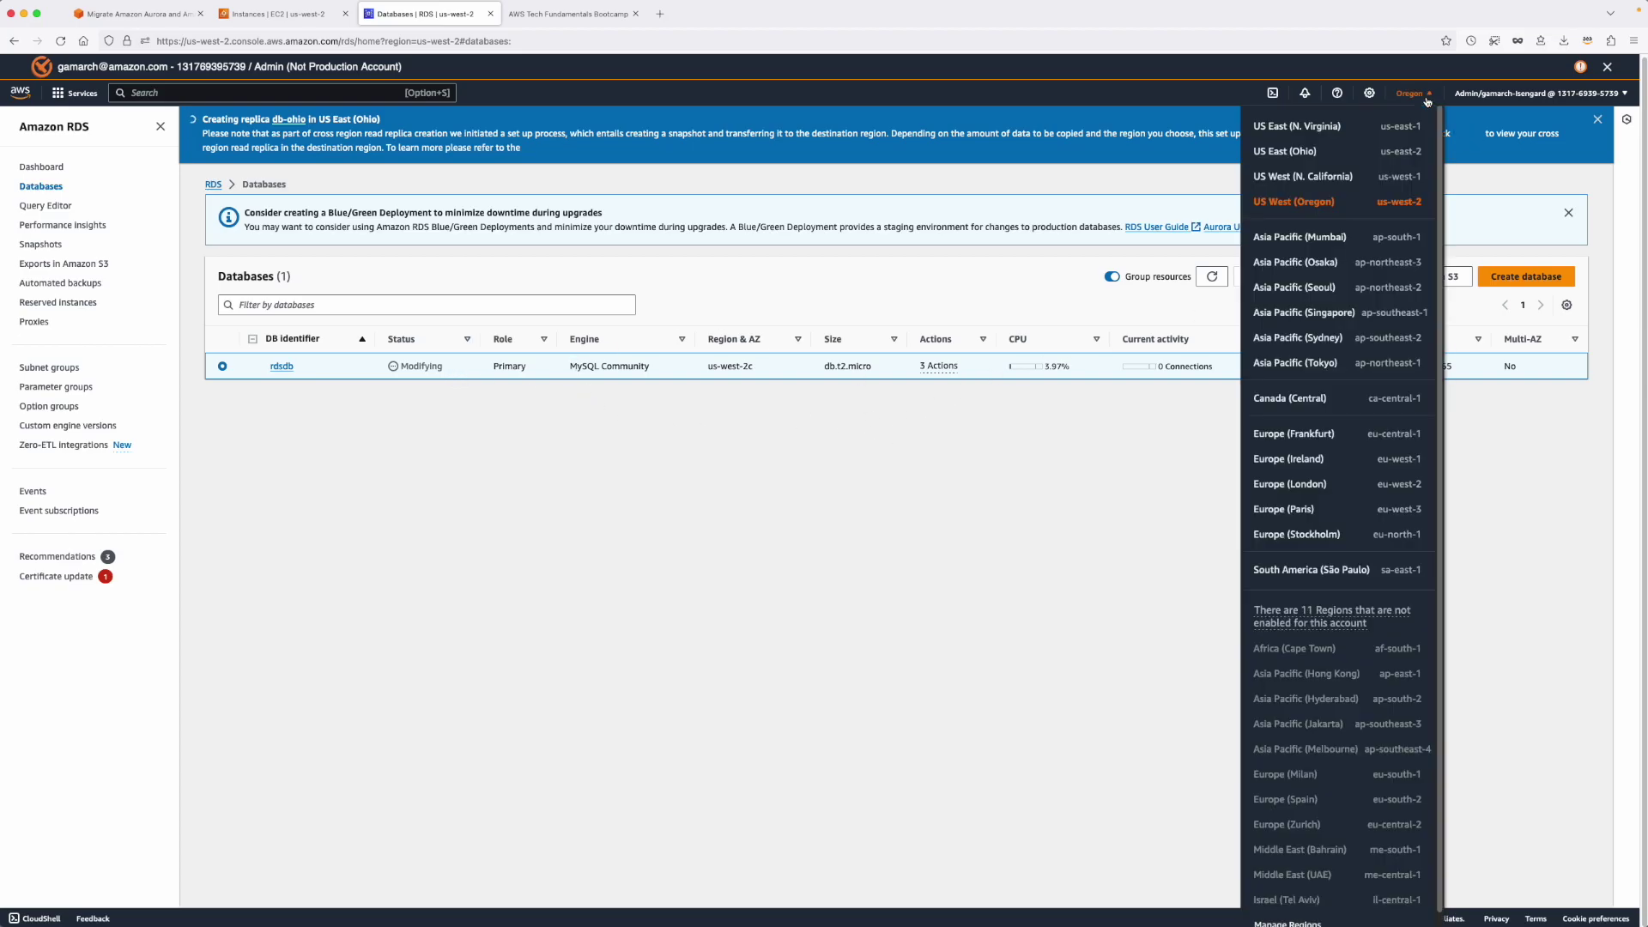
Switch to US East (Ohio) and watch db-ohio become an Available replica.
click(1306, 156)
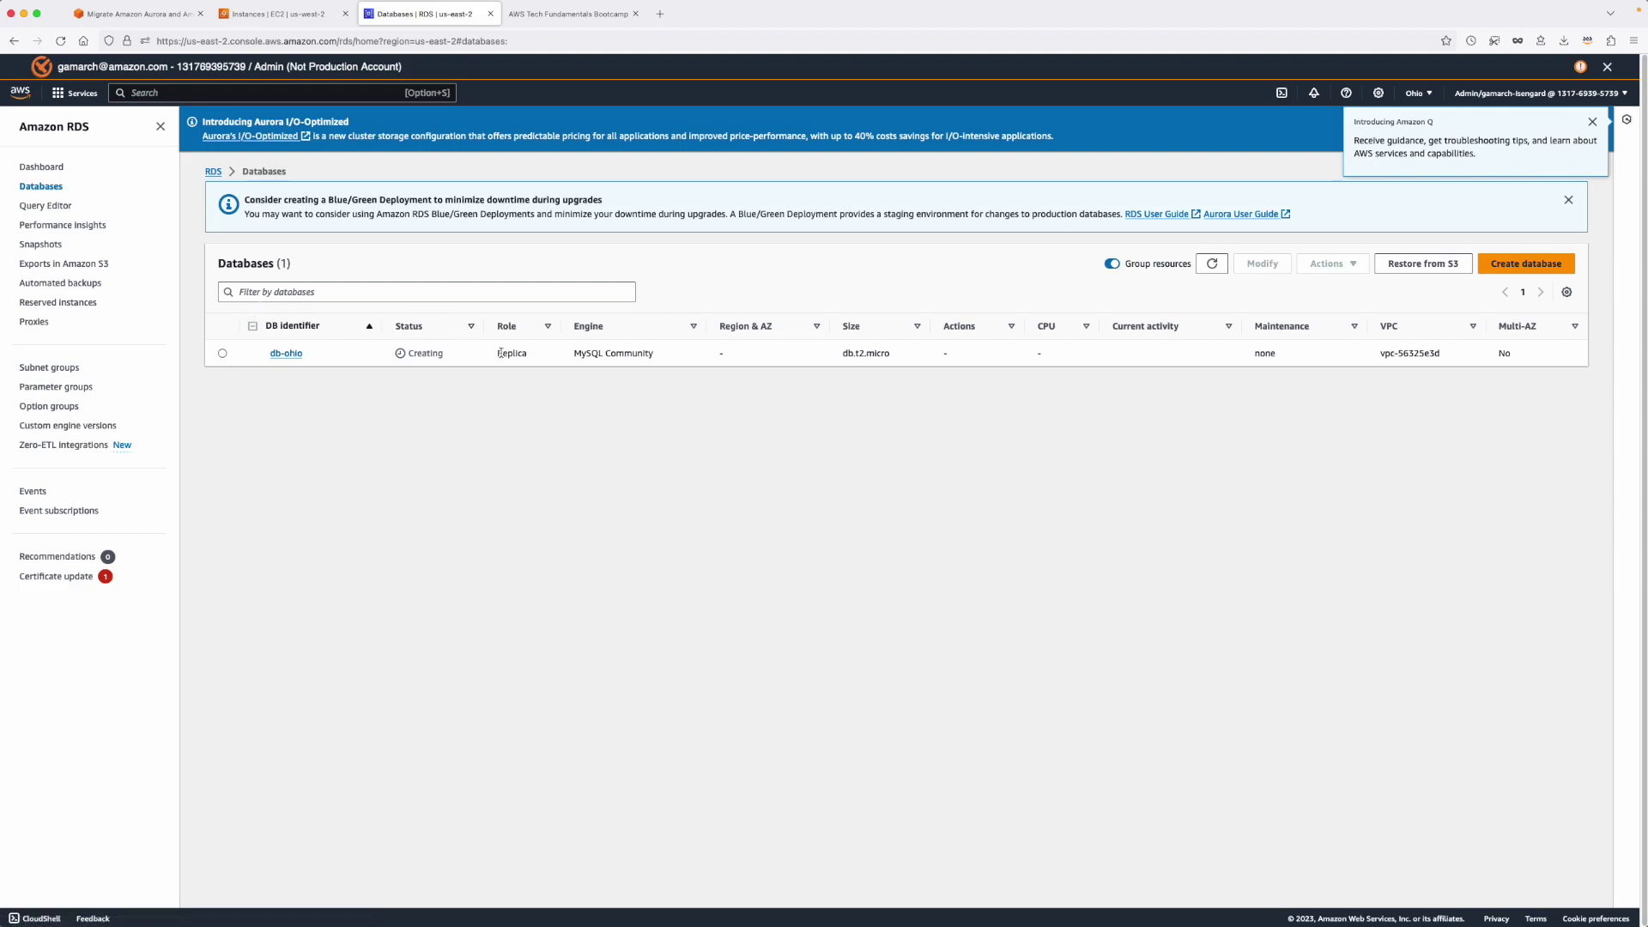
drag(498, 355, 543, 357)
drag(842, 355, 861, 354)
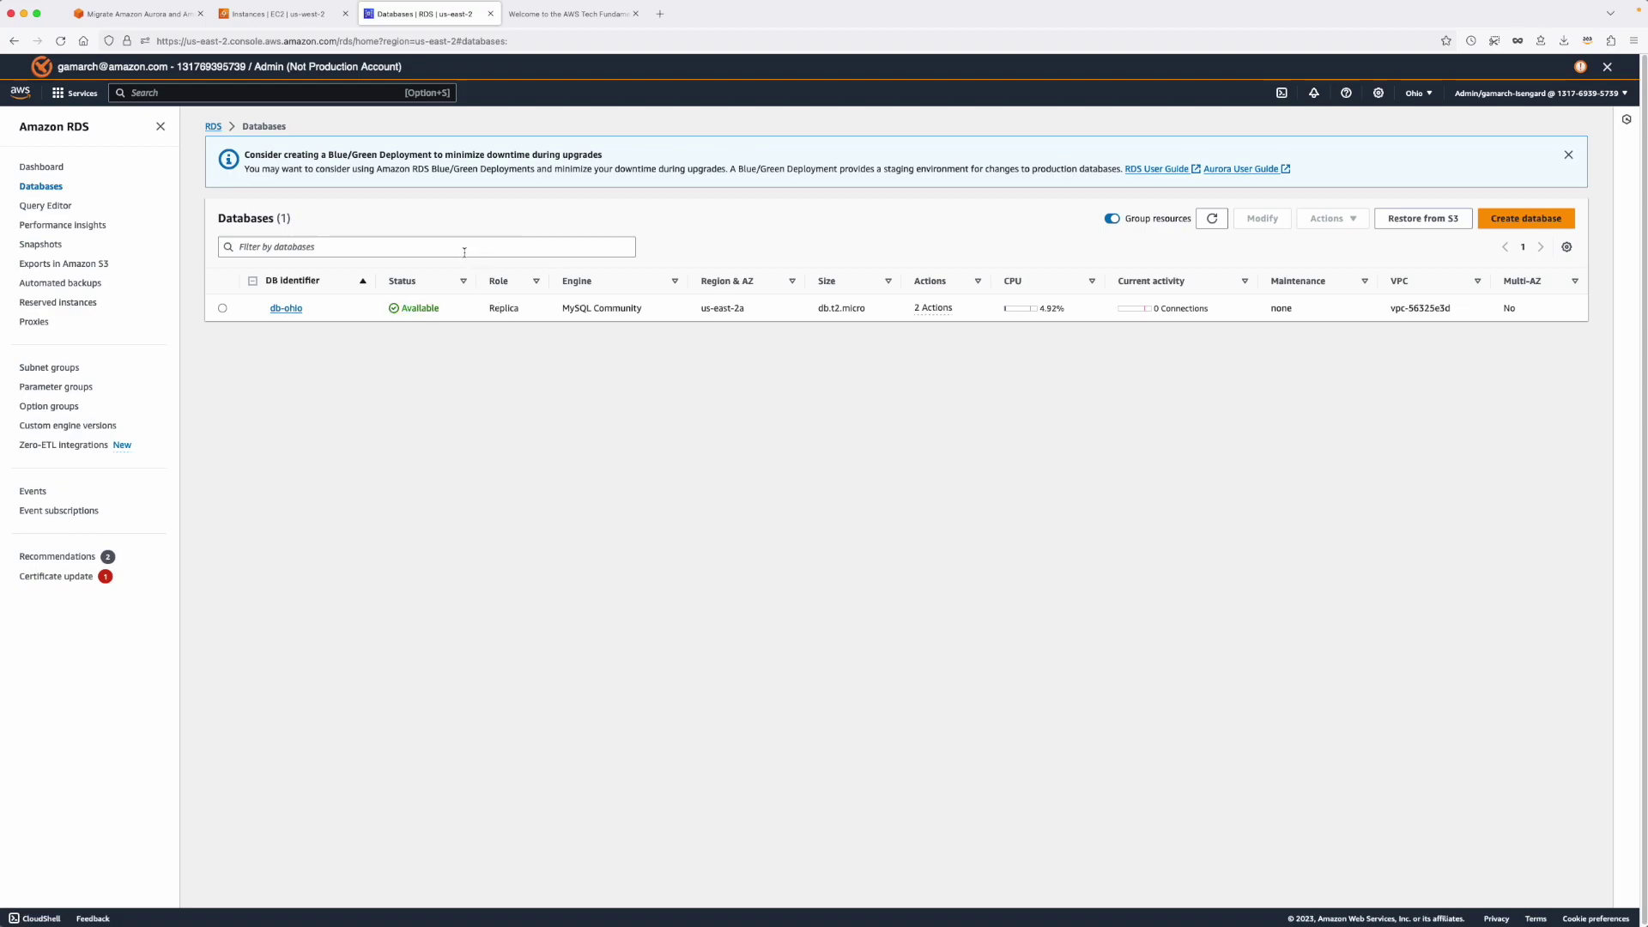
drag(486, 311, 521, 313)
click(265, 314)
Open db-ohio's details and select its full endpoint hostname.
click(289, 310)
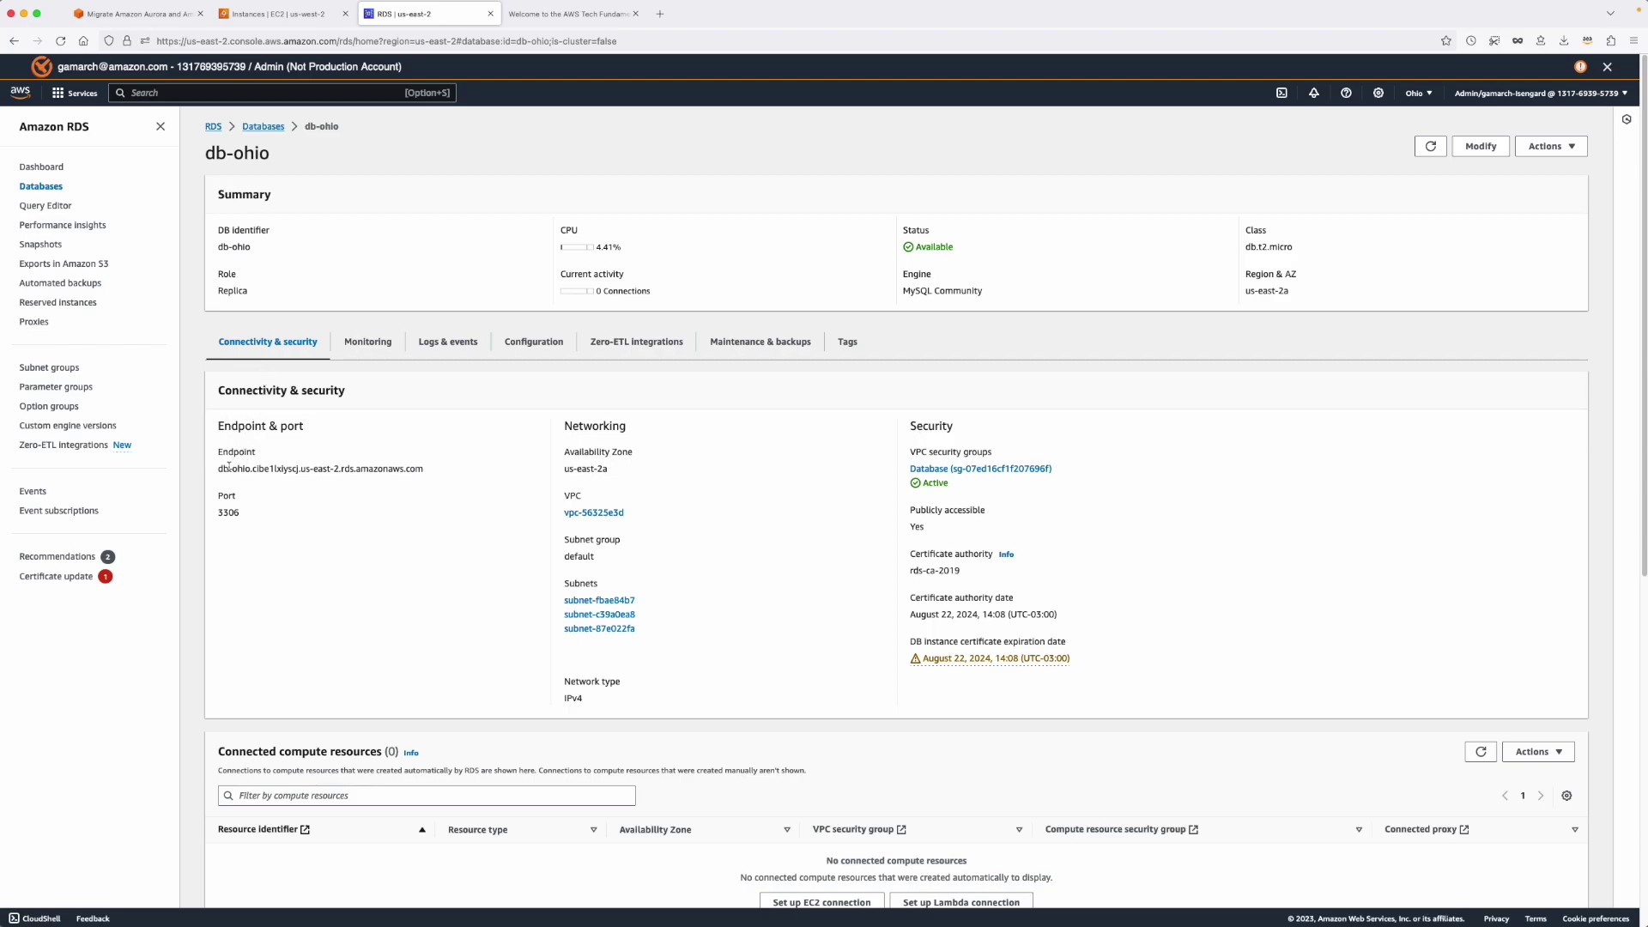
drag(220, 470, 429, 470)
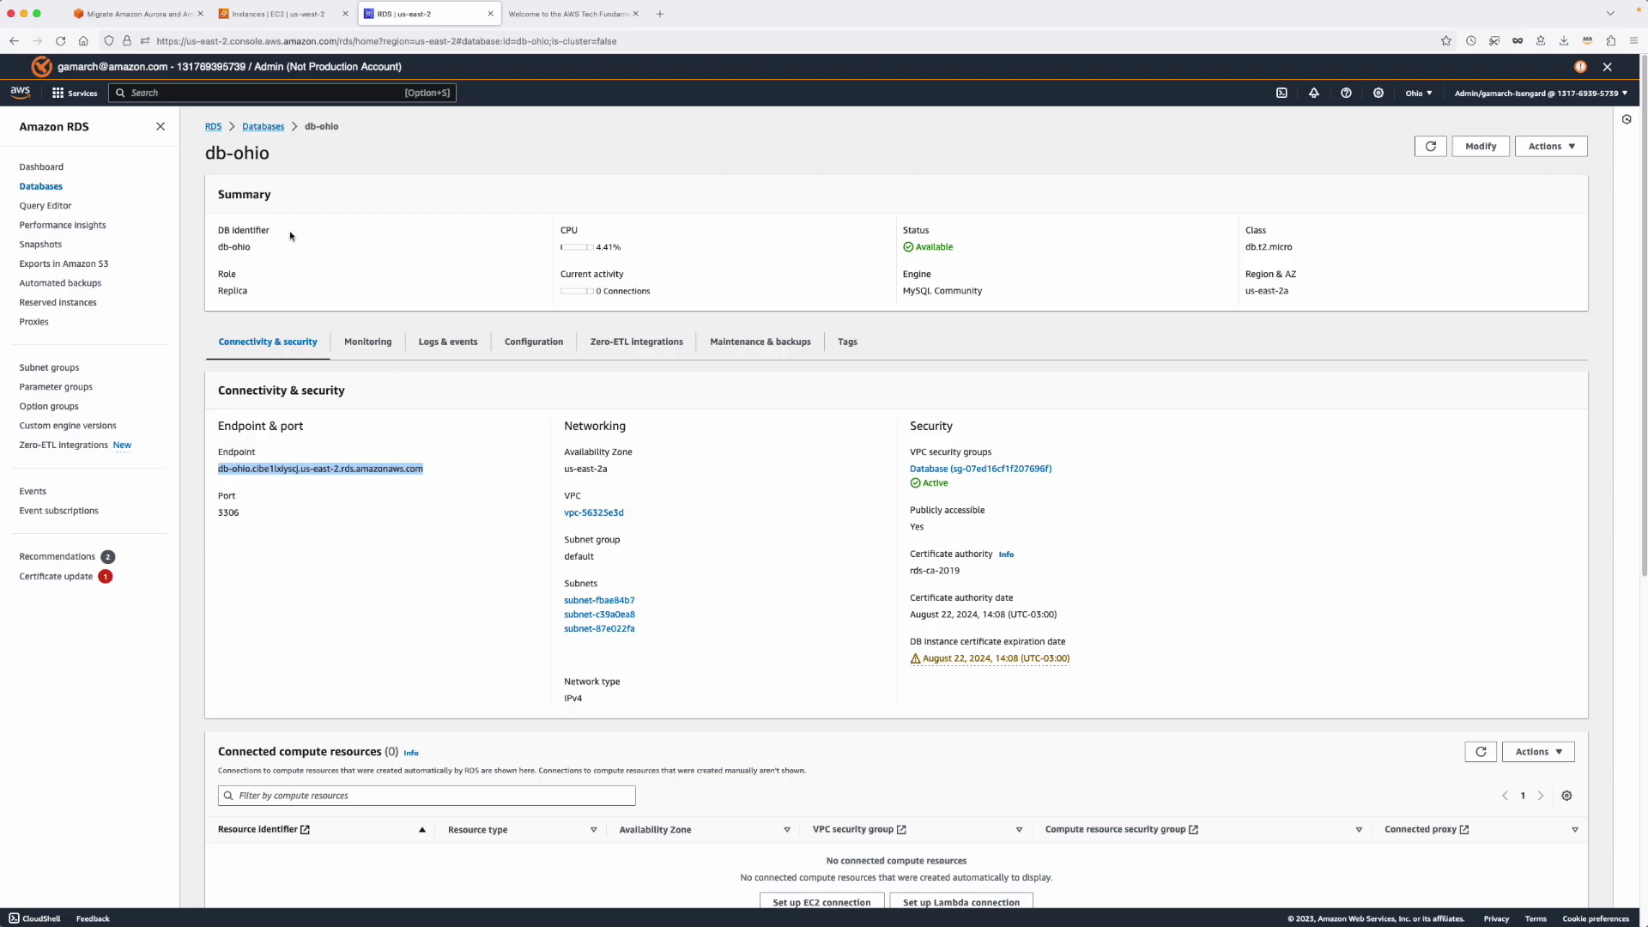
In the web app's address book, open Add Contact and fill the name Testefinal from a saved entry.
click(536, 14)
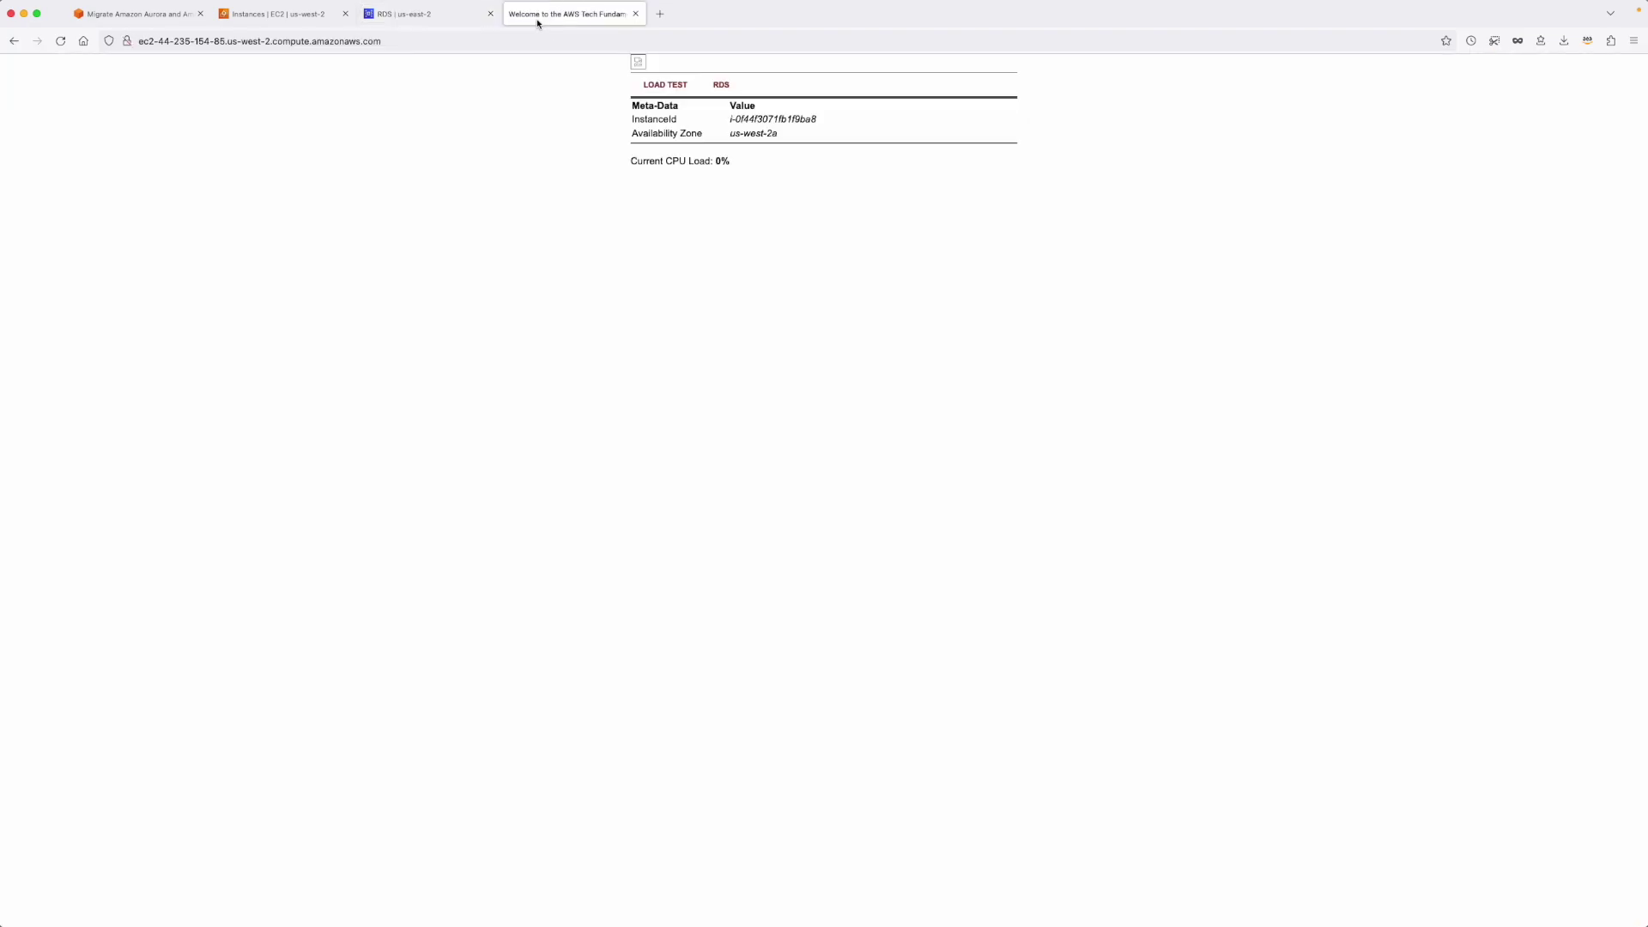
click(717, 85)
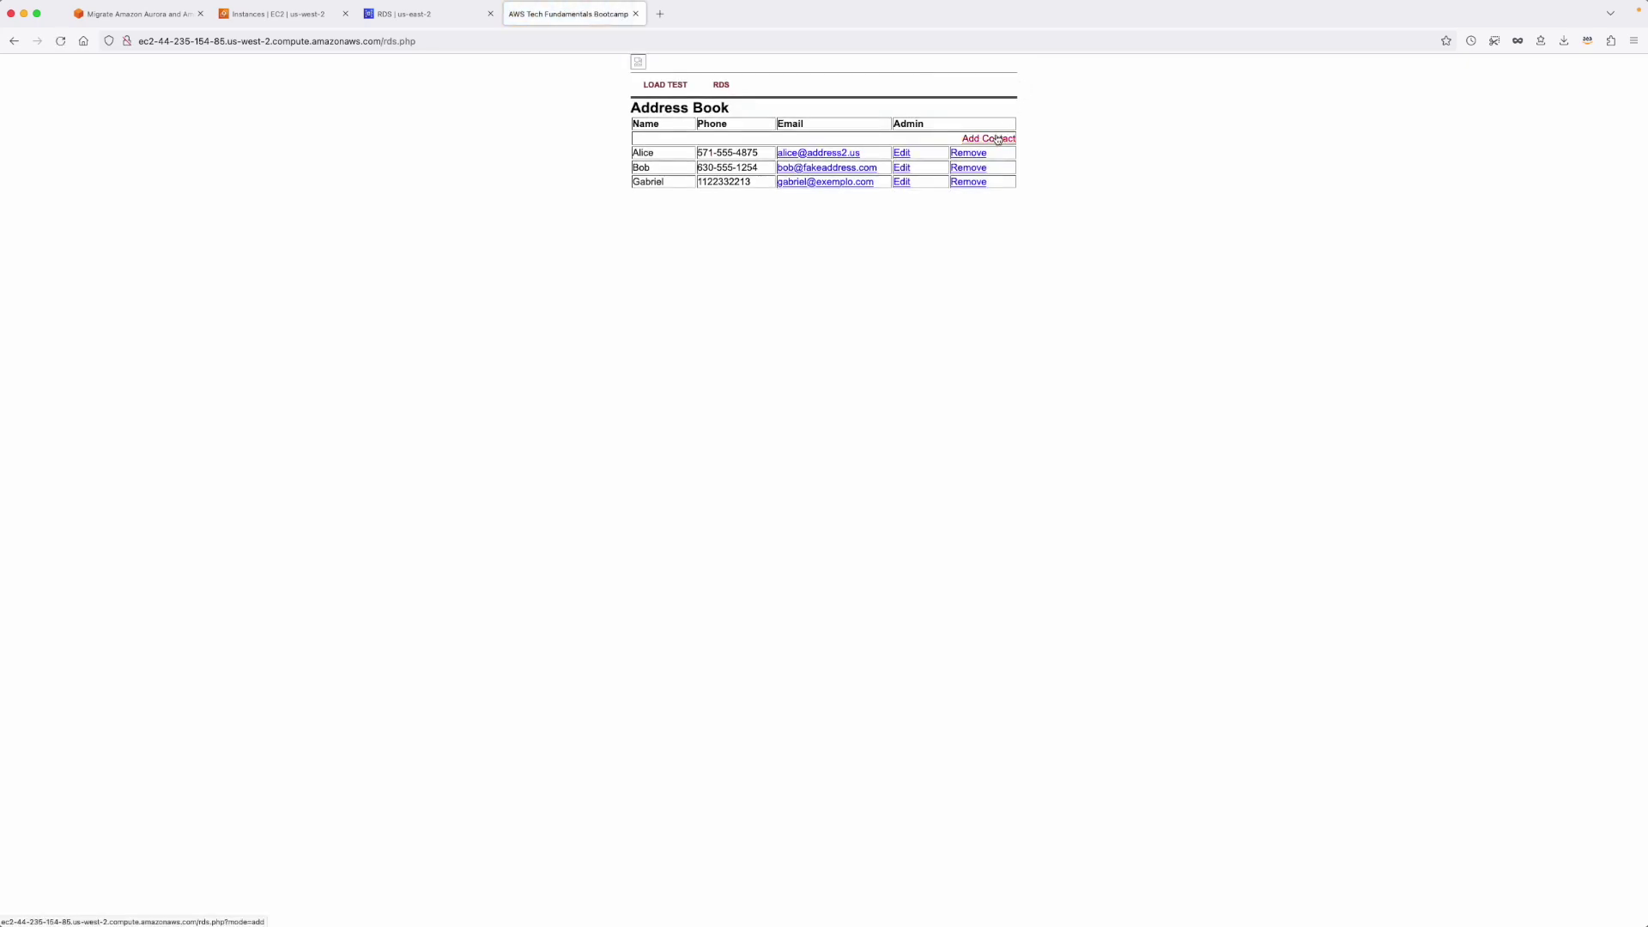
click(998, 139)
click(817, 141)
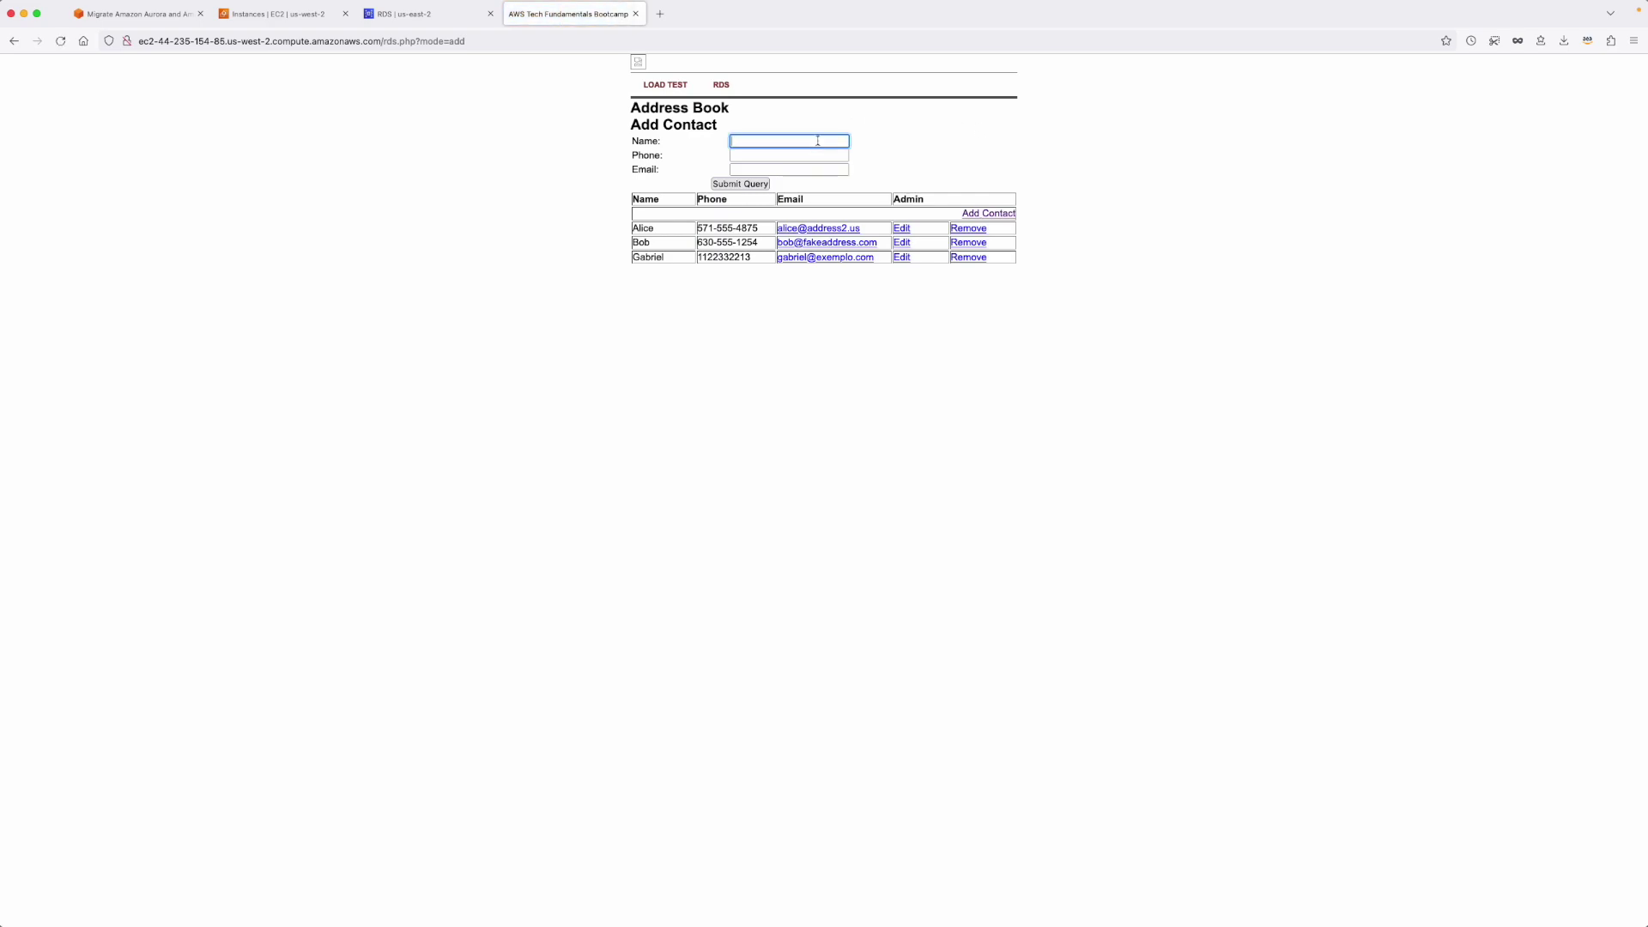
text(Te)
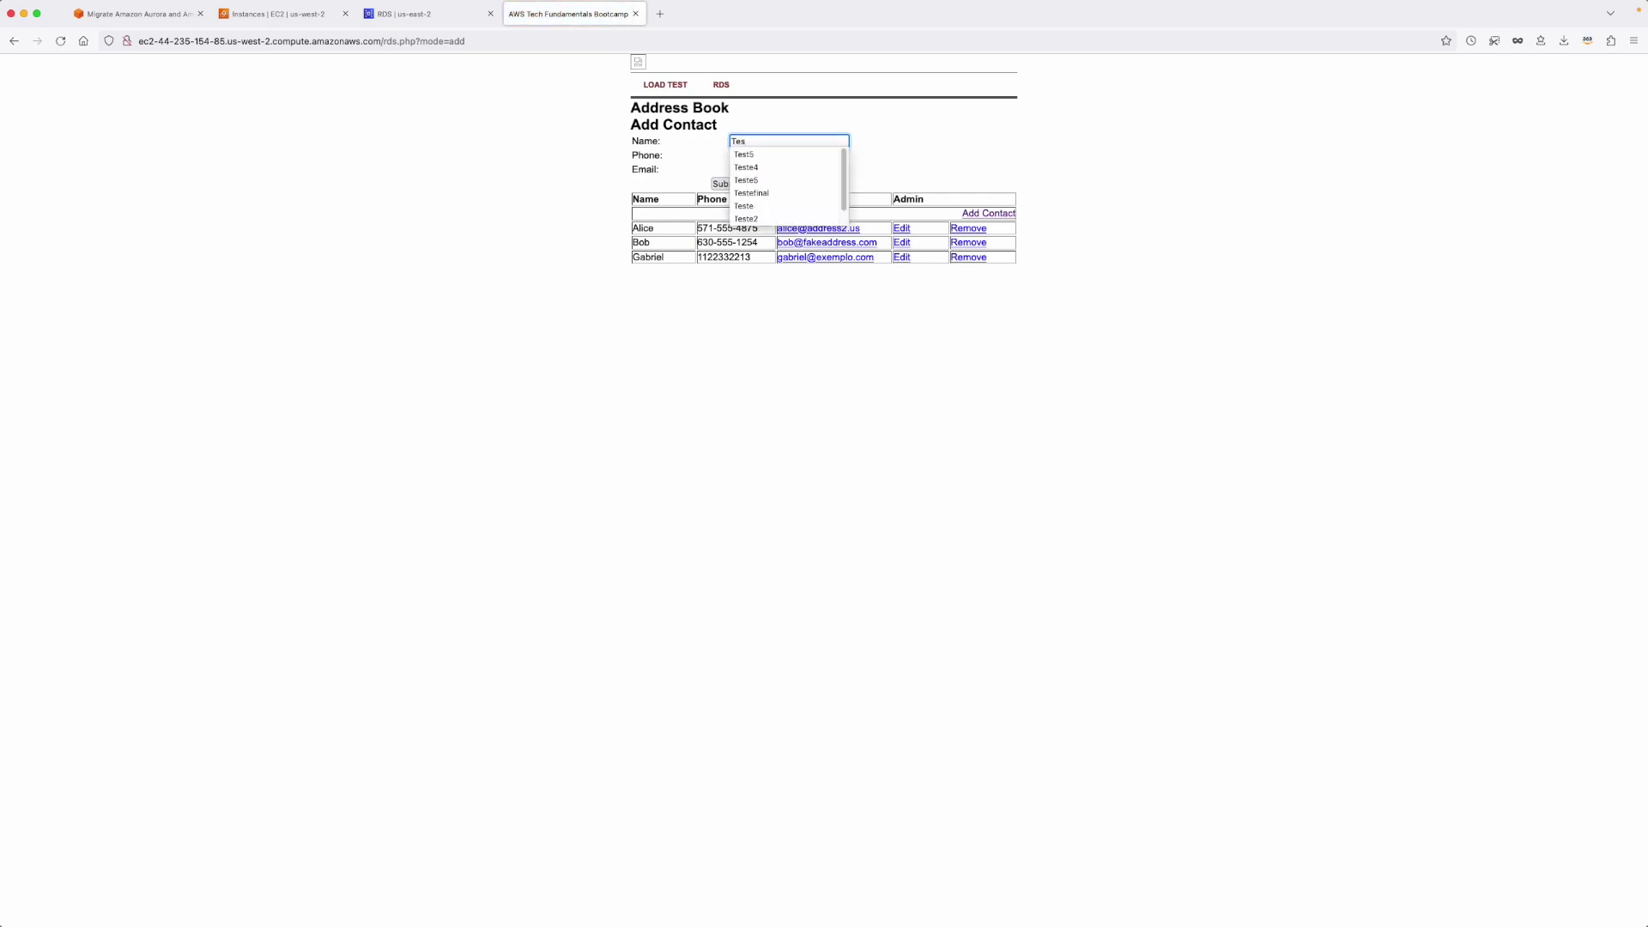
text(s)
click(752, 193)
click(758, 156)
Fill the phone and email from saved suggestions and submit the contact.
click(757, 156)
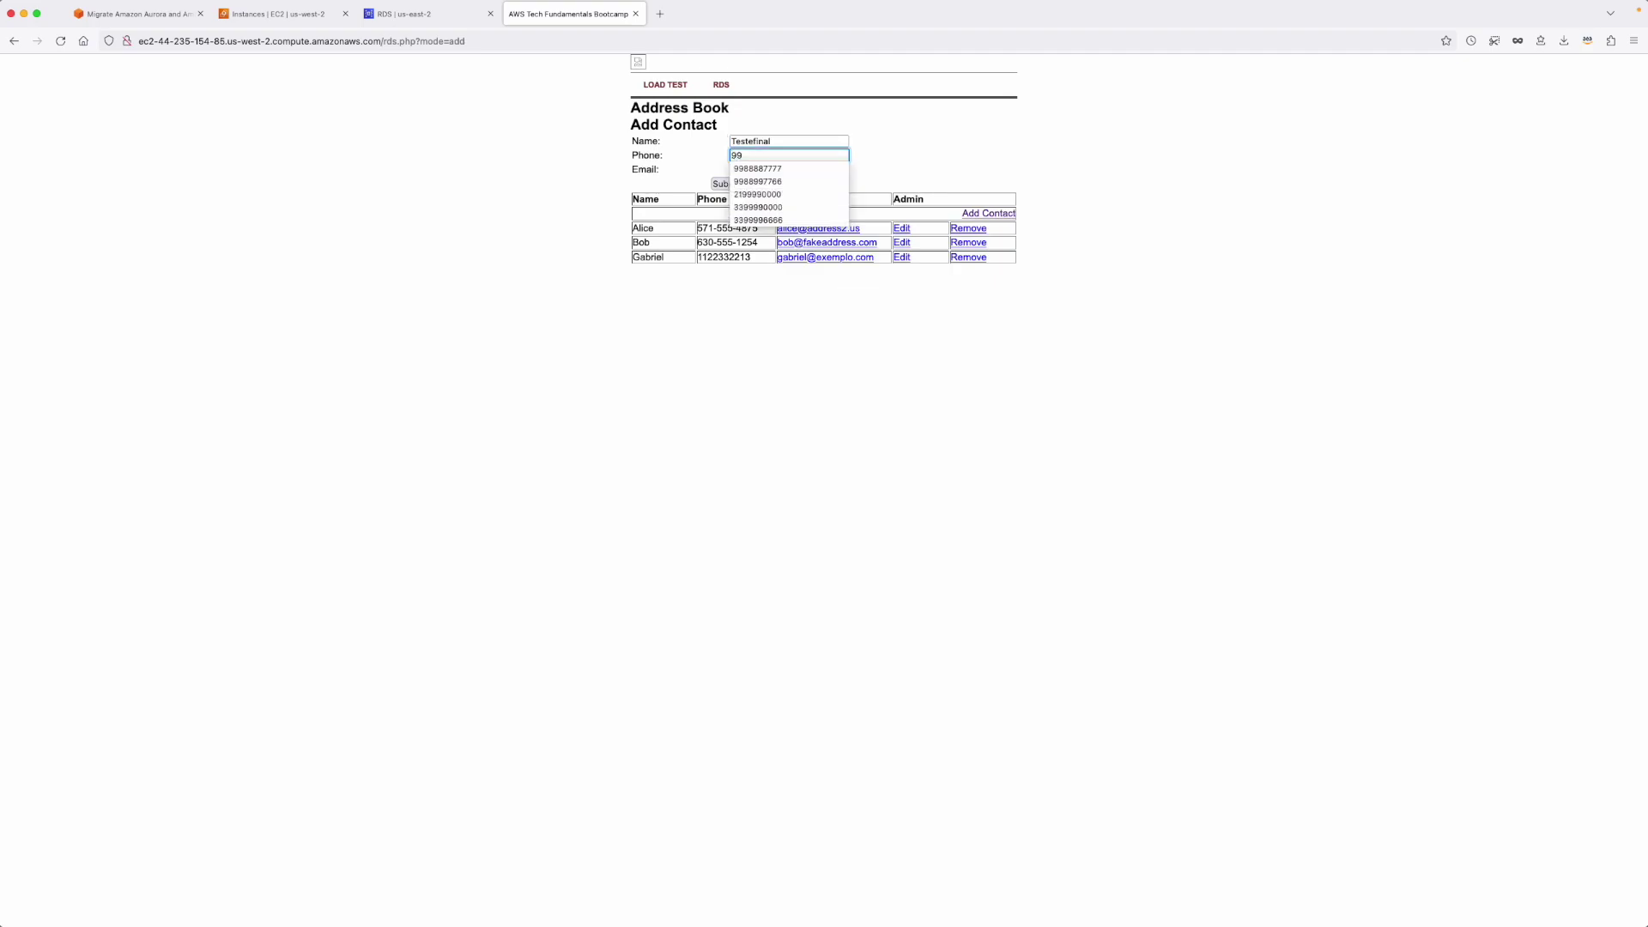
click(777, 171)
click(805, 170)
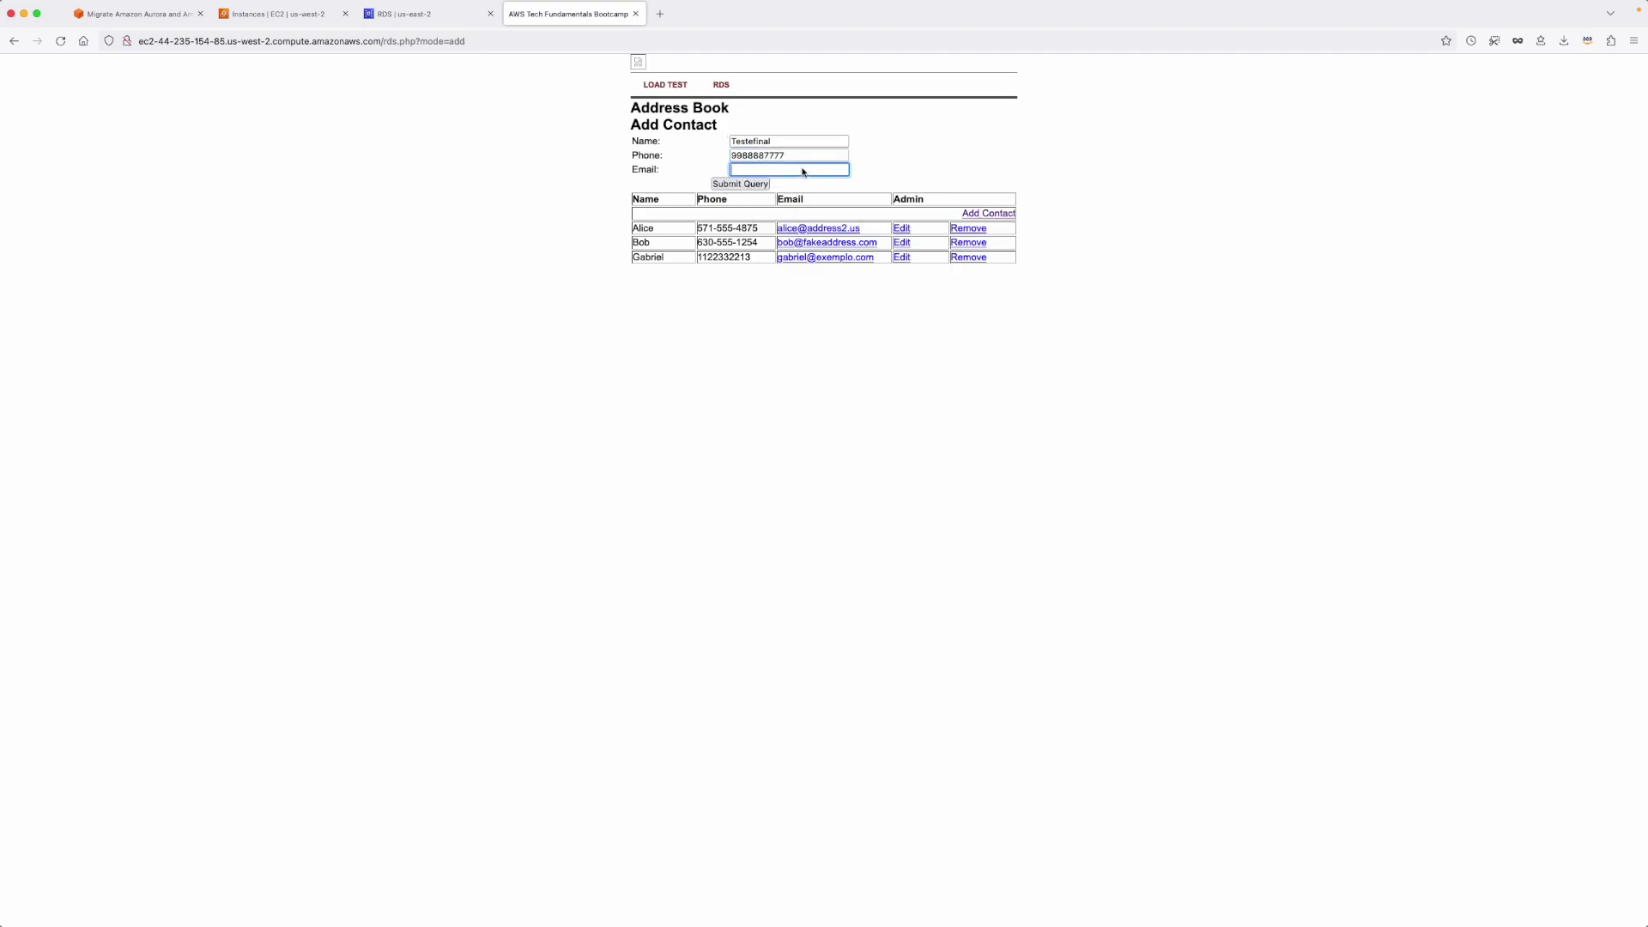
click(802, 171)
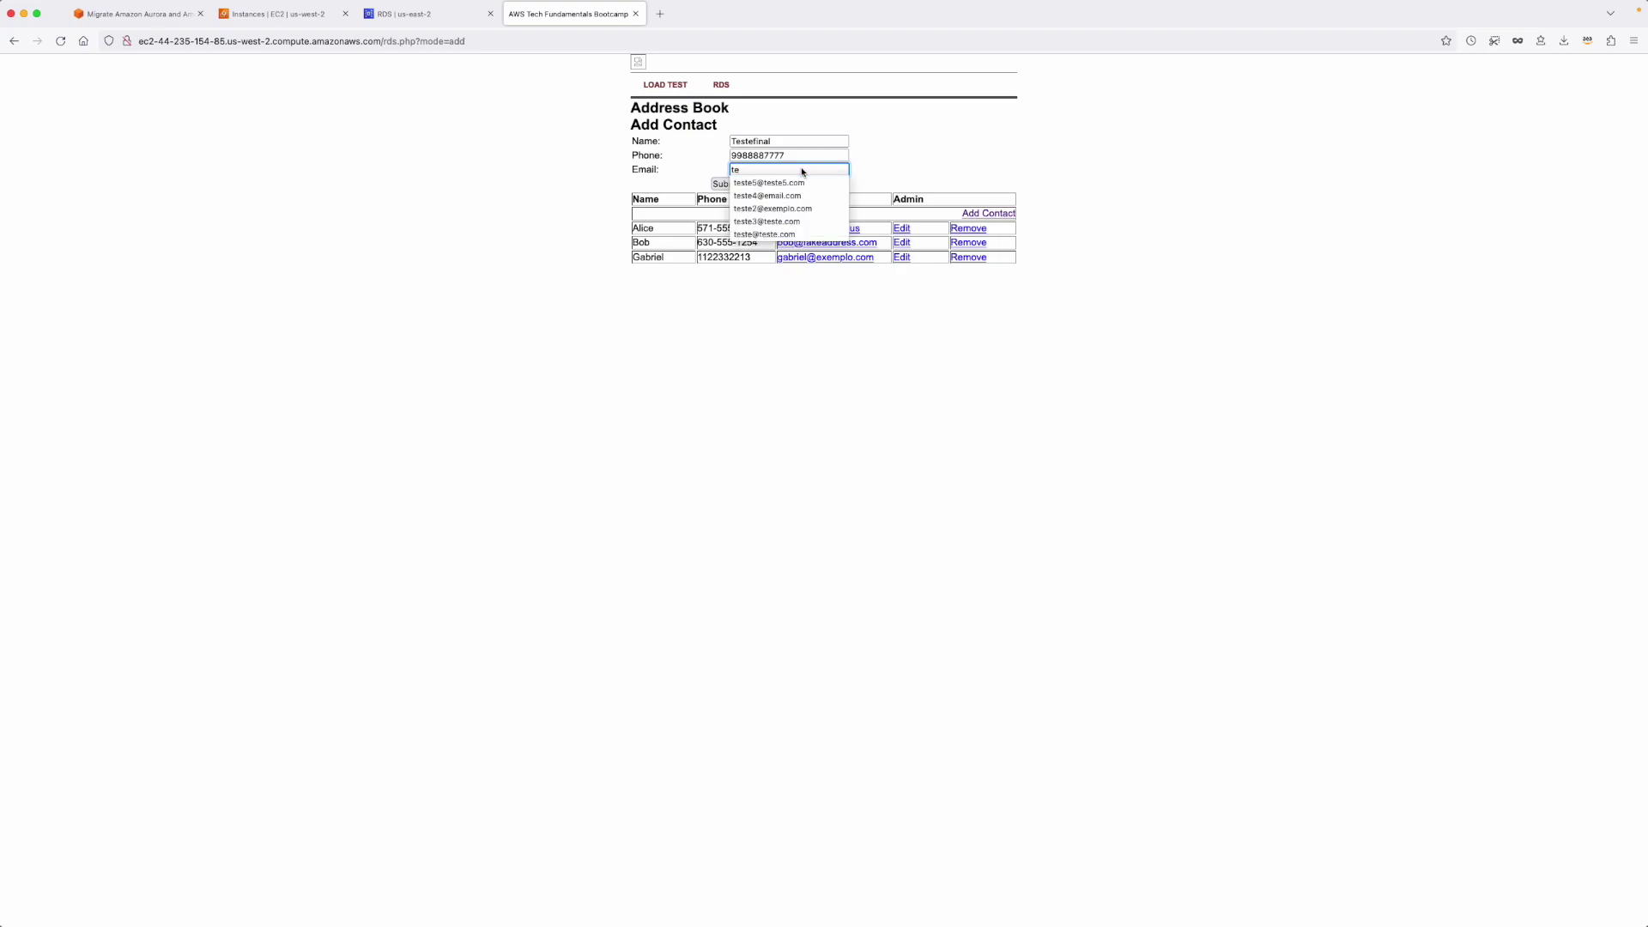
click(802, 182)
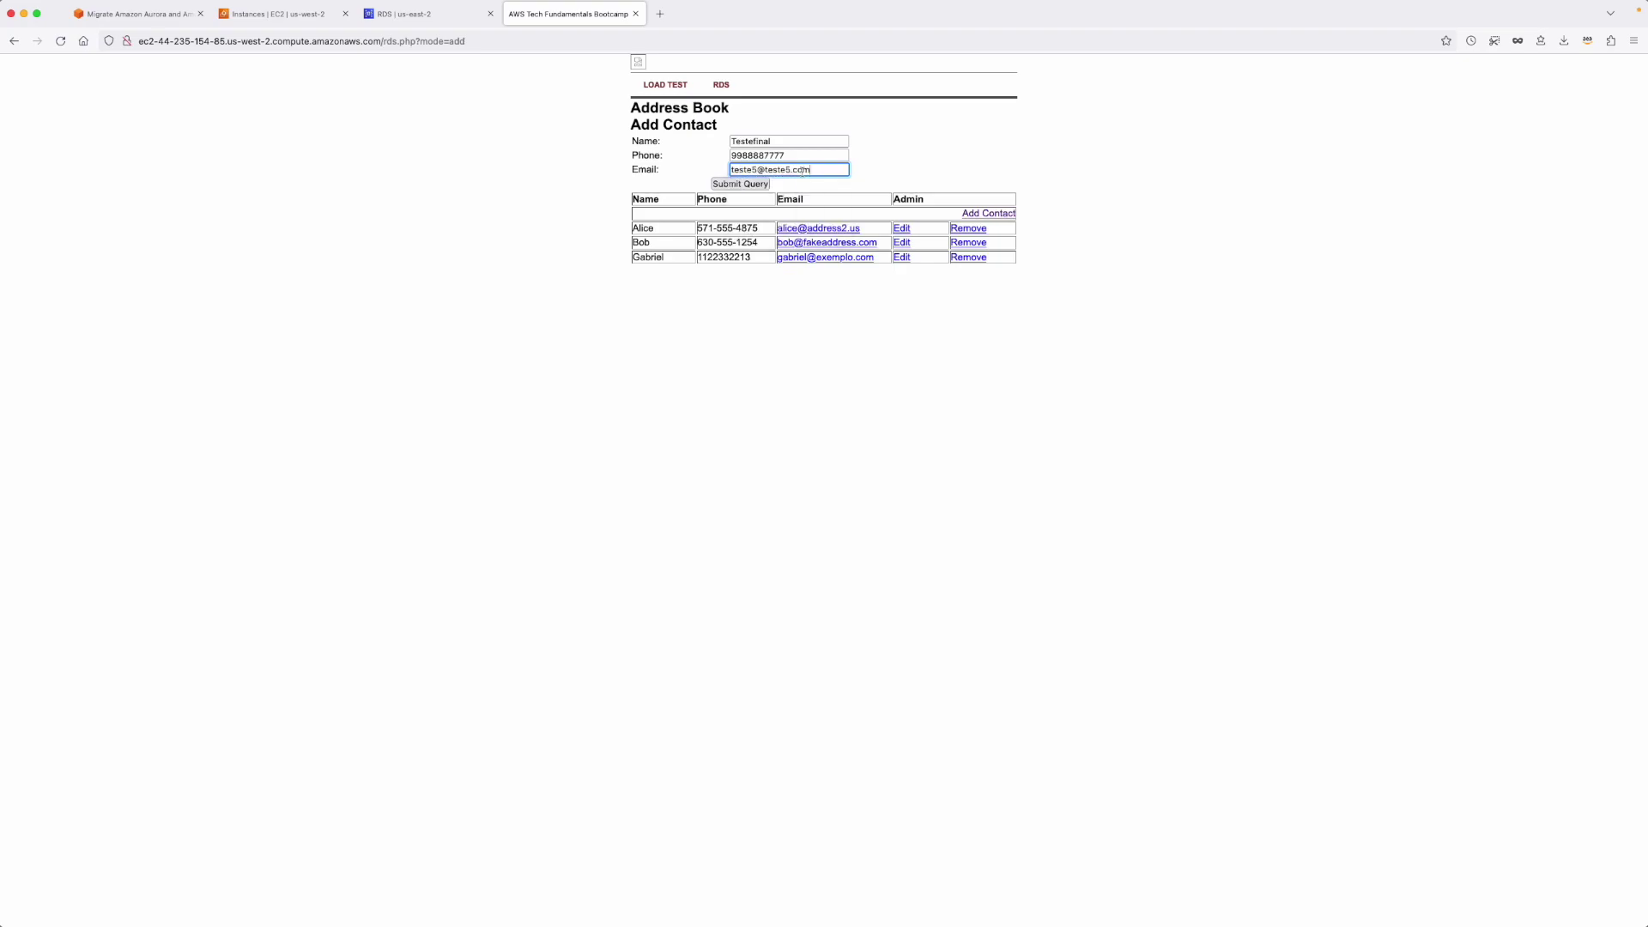
click(722, 184)
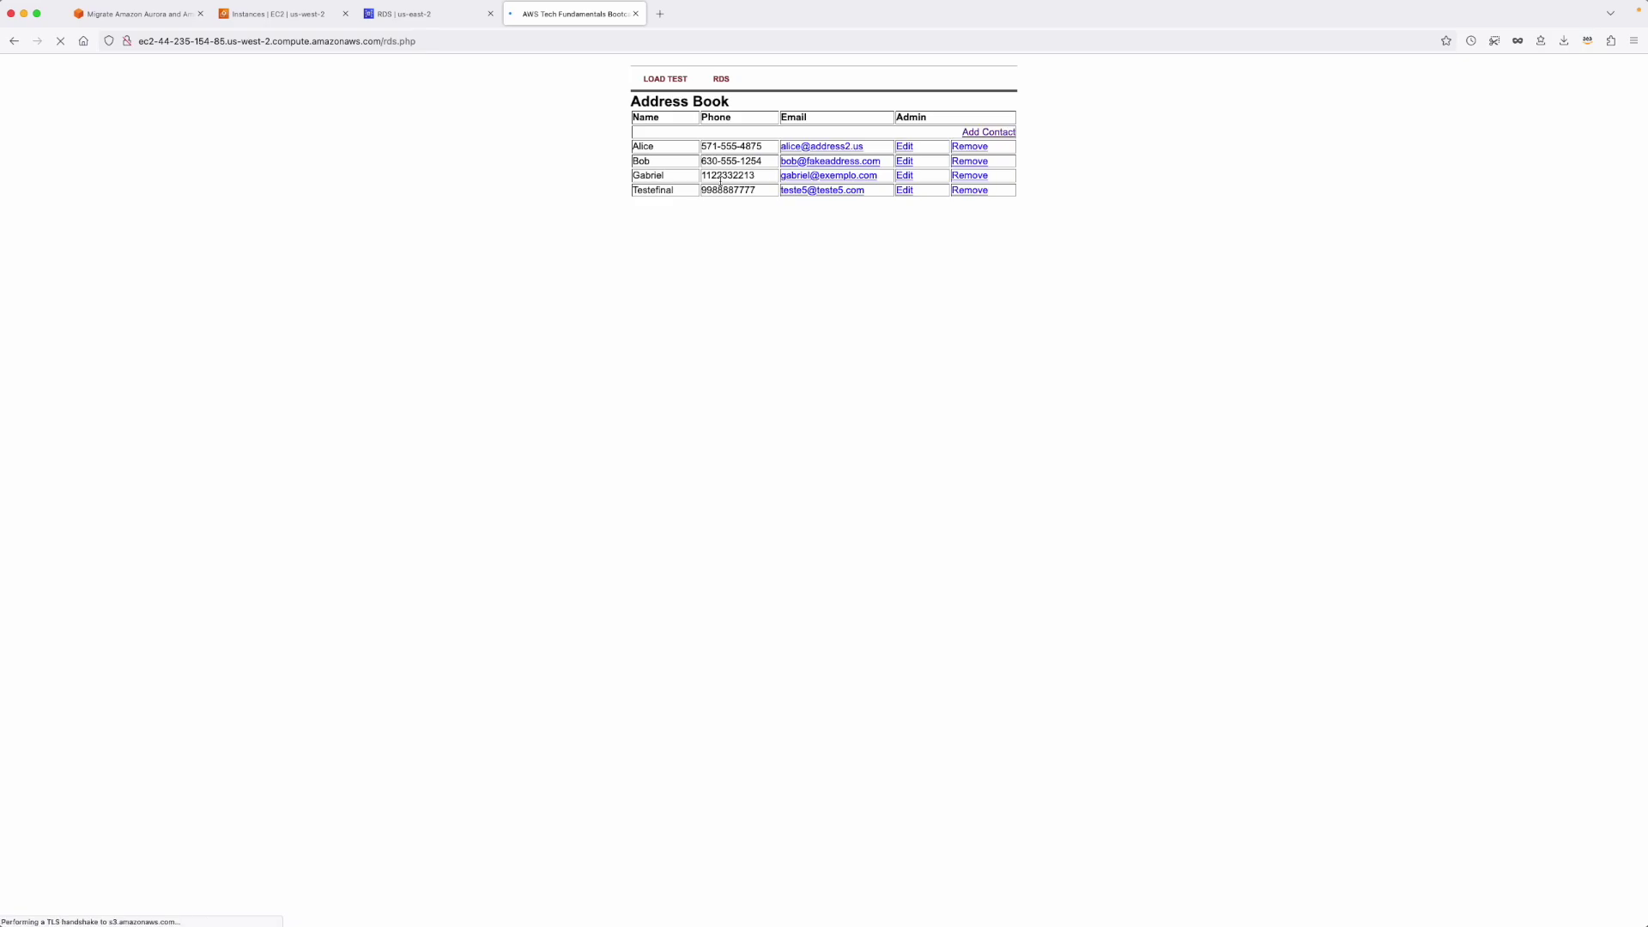
Highlight the new Testefinal row, then return to the db-ohio console page.
drag(632, 191, 1073, 246)
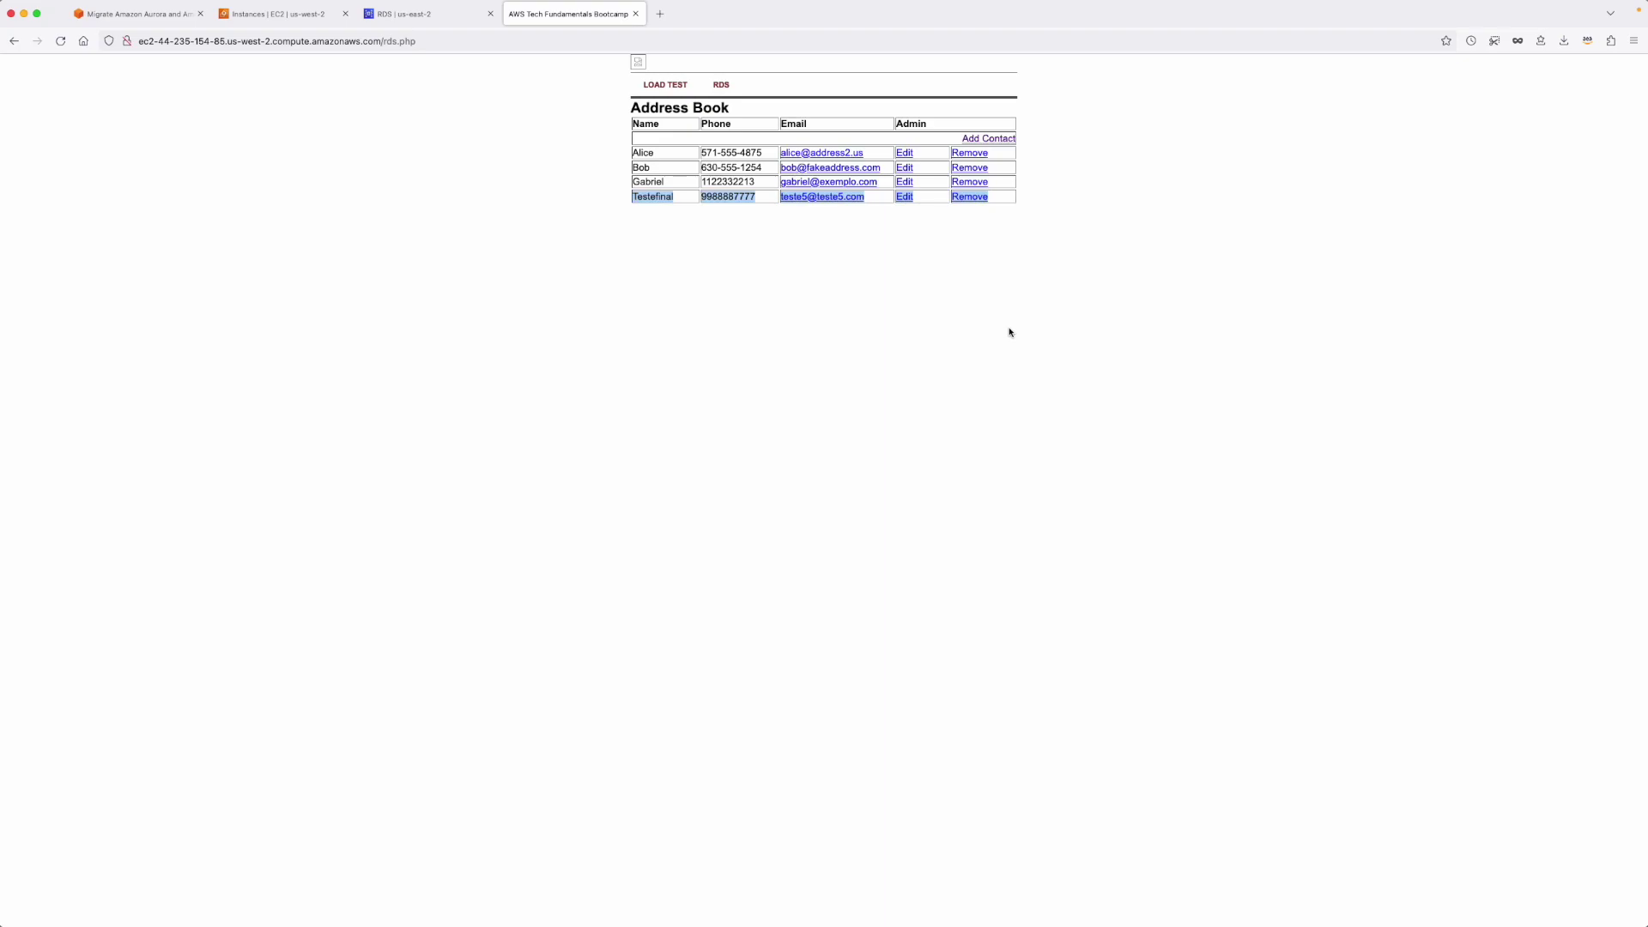
click(977, 364)
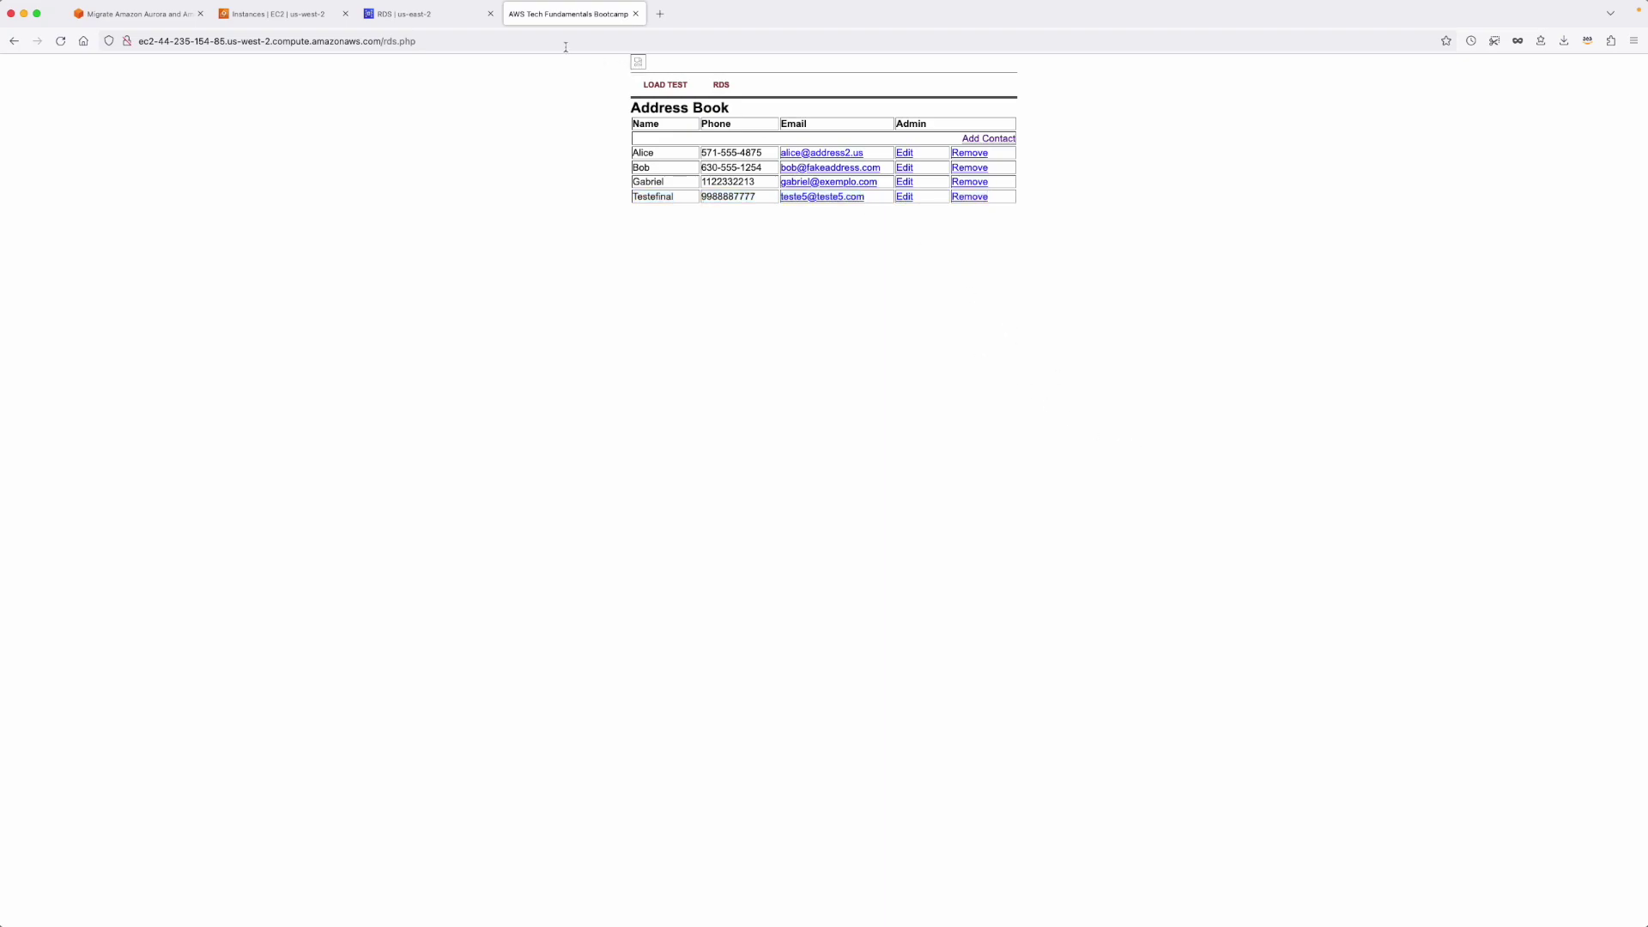
click(411, 22)
Switch the console to US West (Oregon) and list its RDS databases, showing rdsdb.
click(1428, 100)
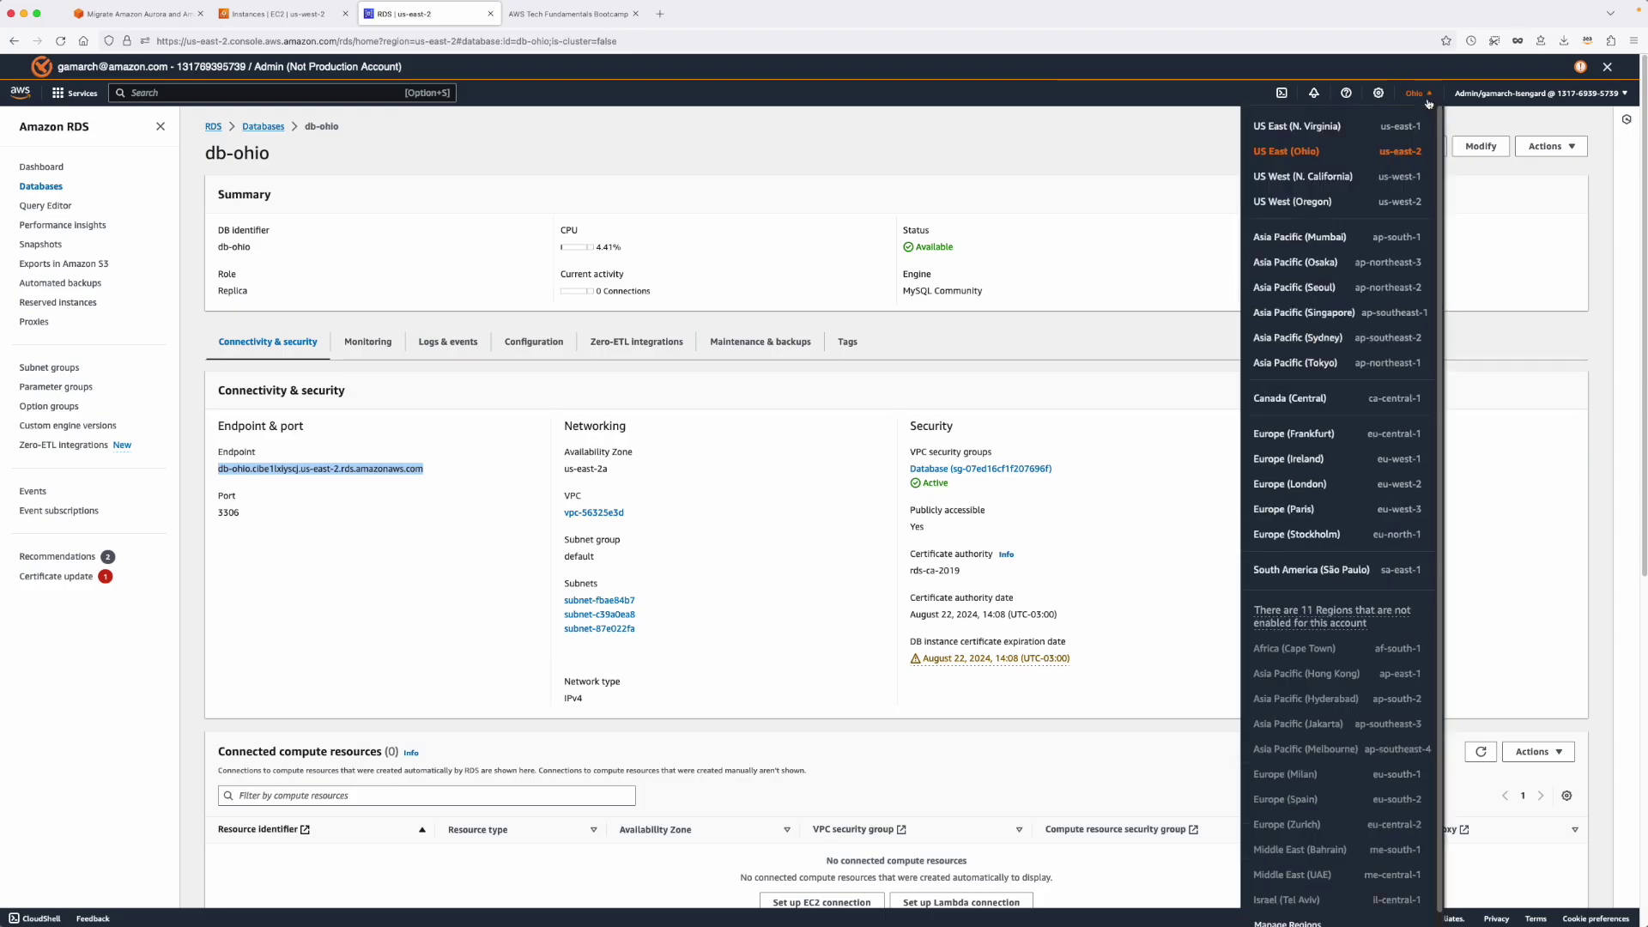
click(1333, 204)
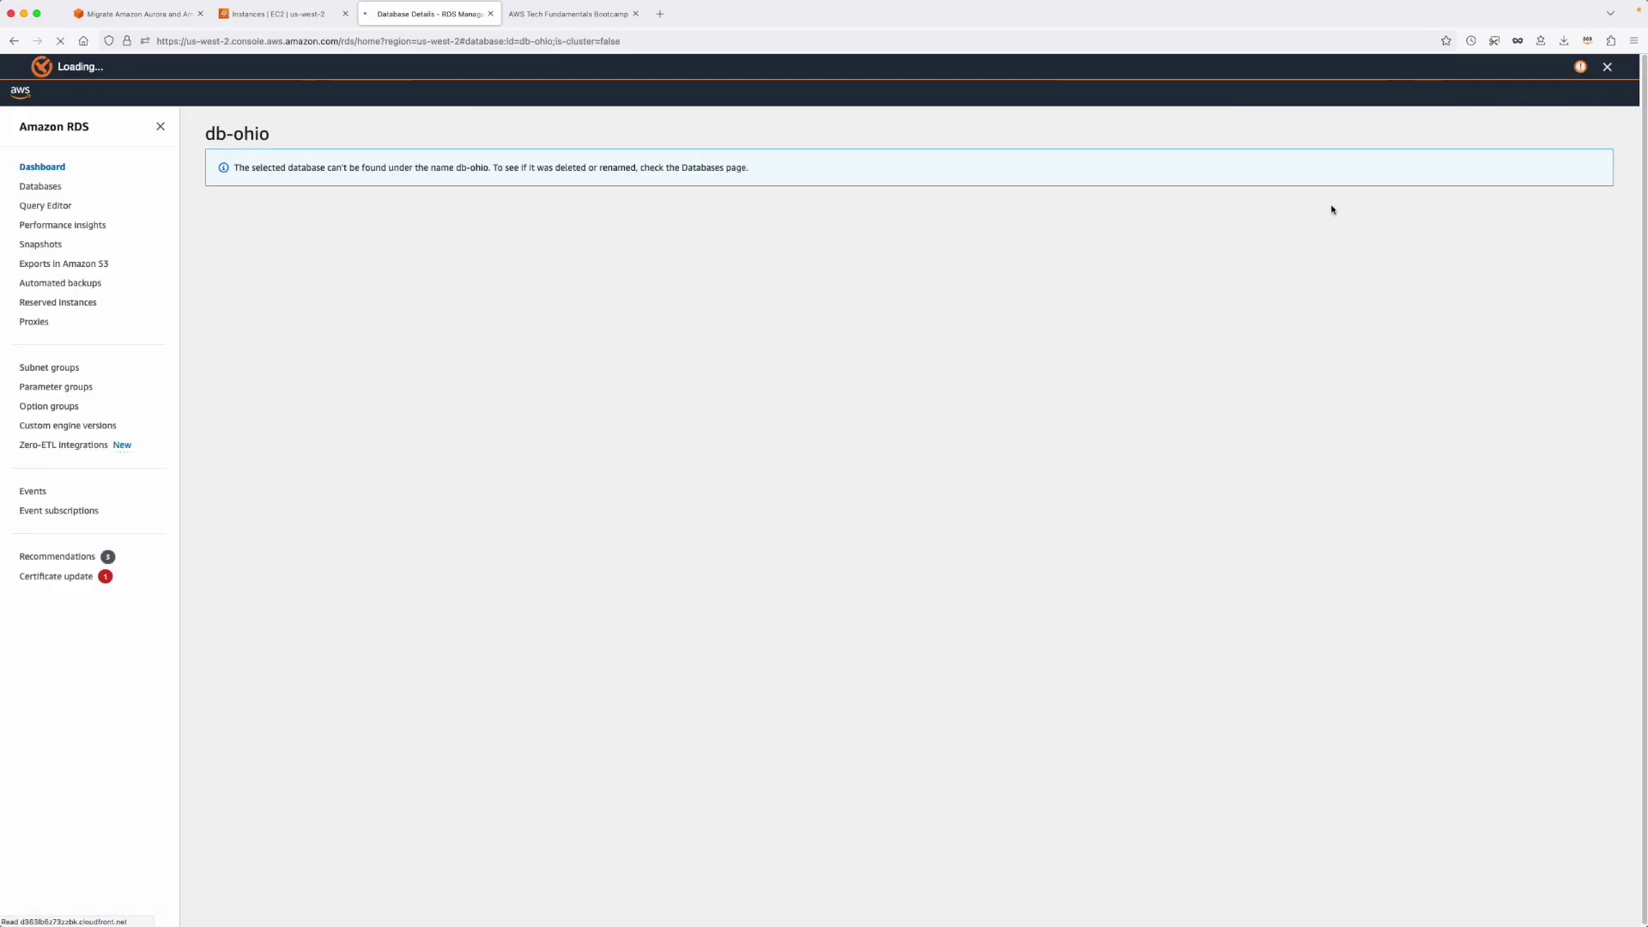
click(48, 189)
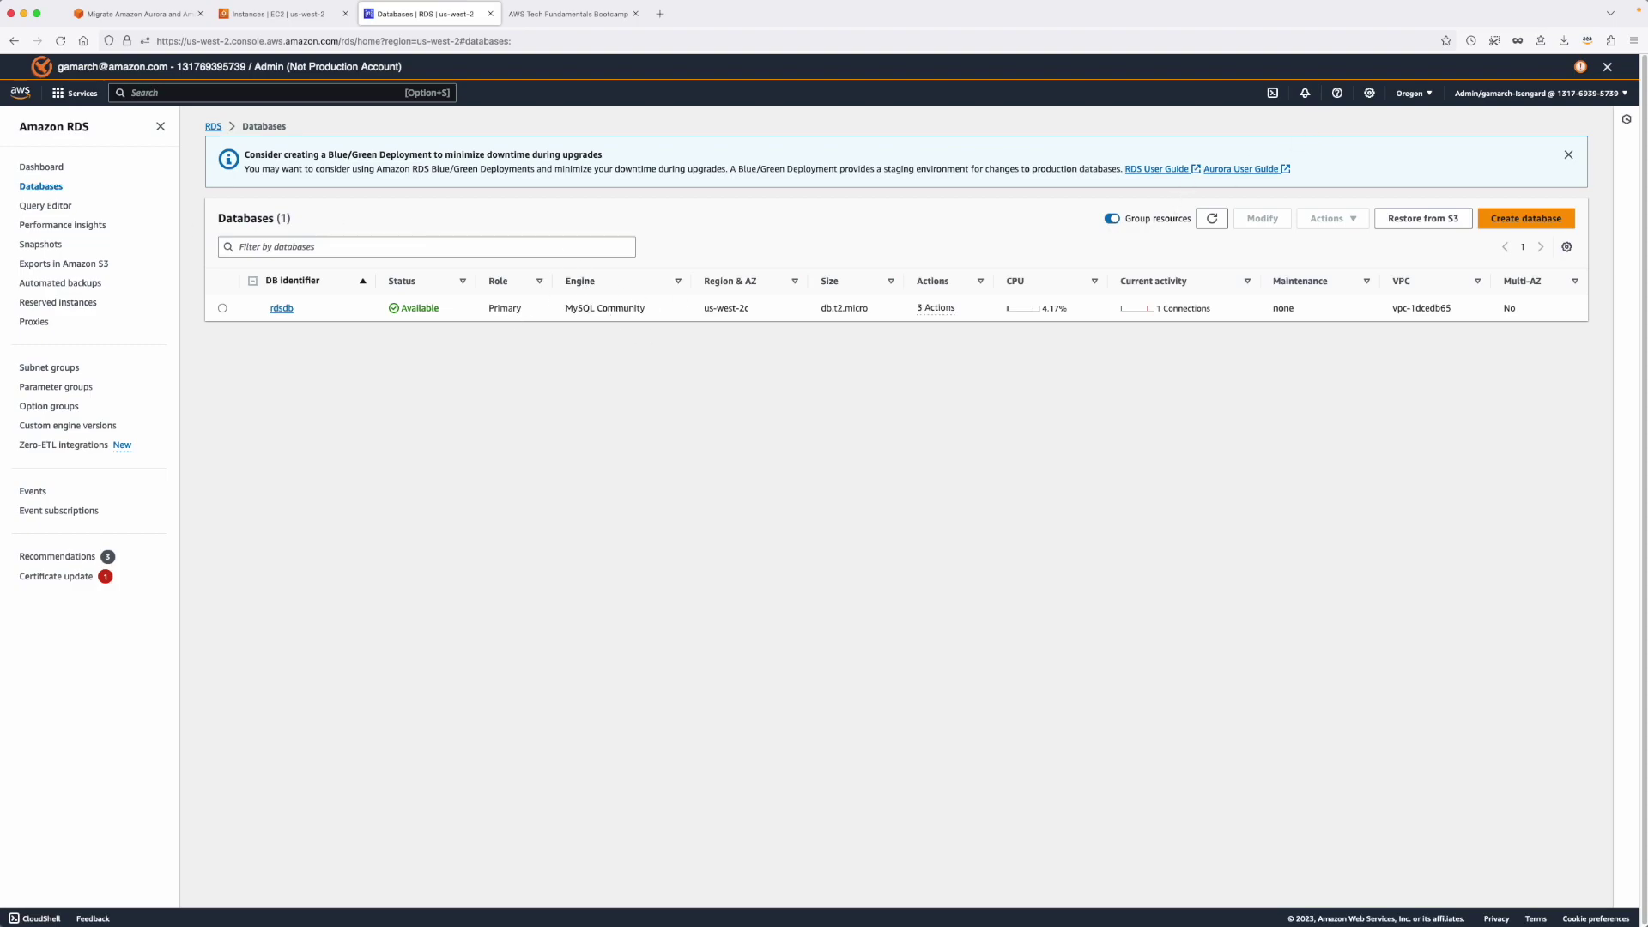
click(76, 387)
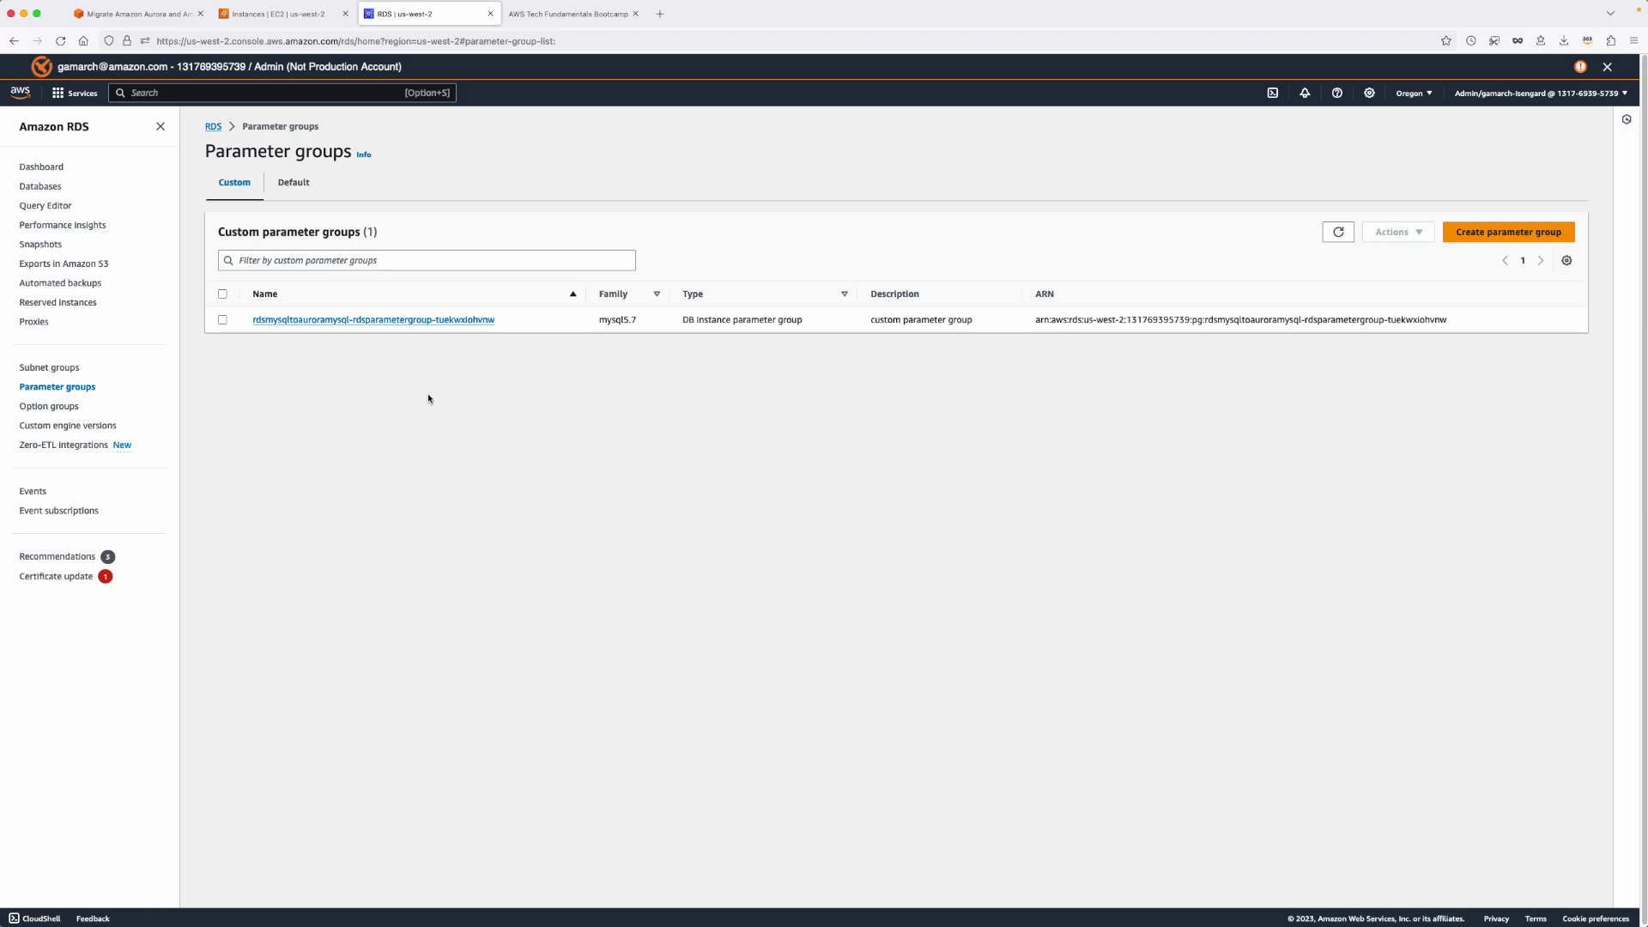
In the custom MySQL 5.7 parameter group, change read_only to 1 and save the changes.
click(393, 320)
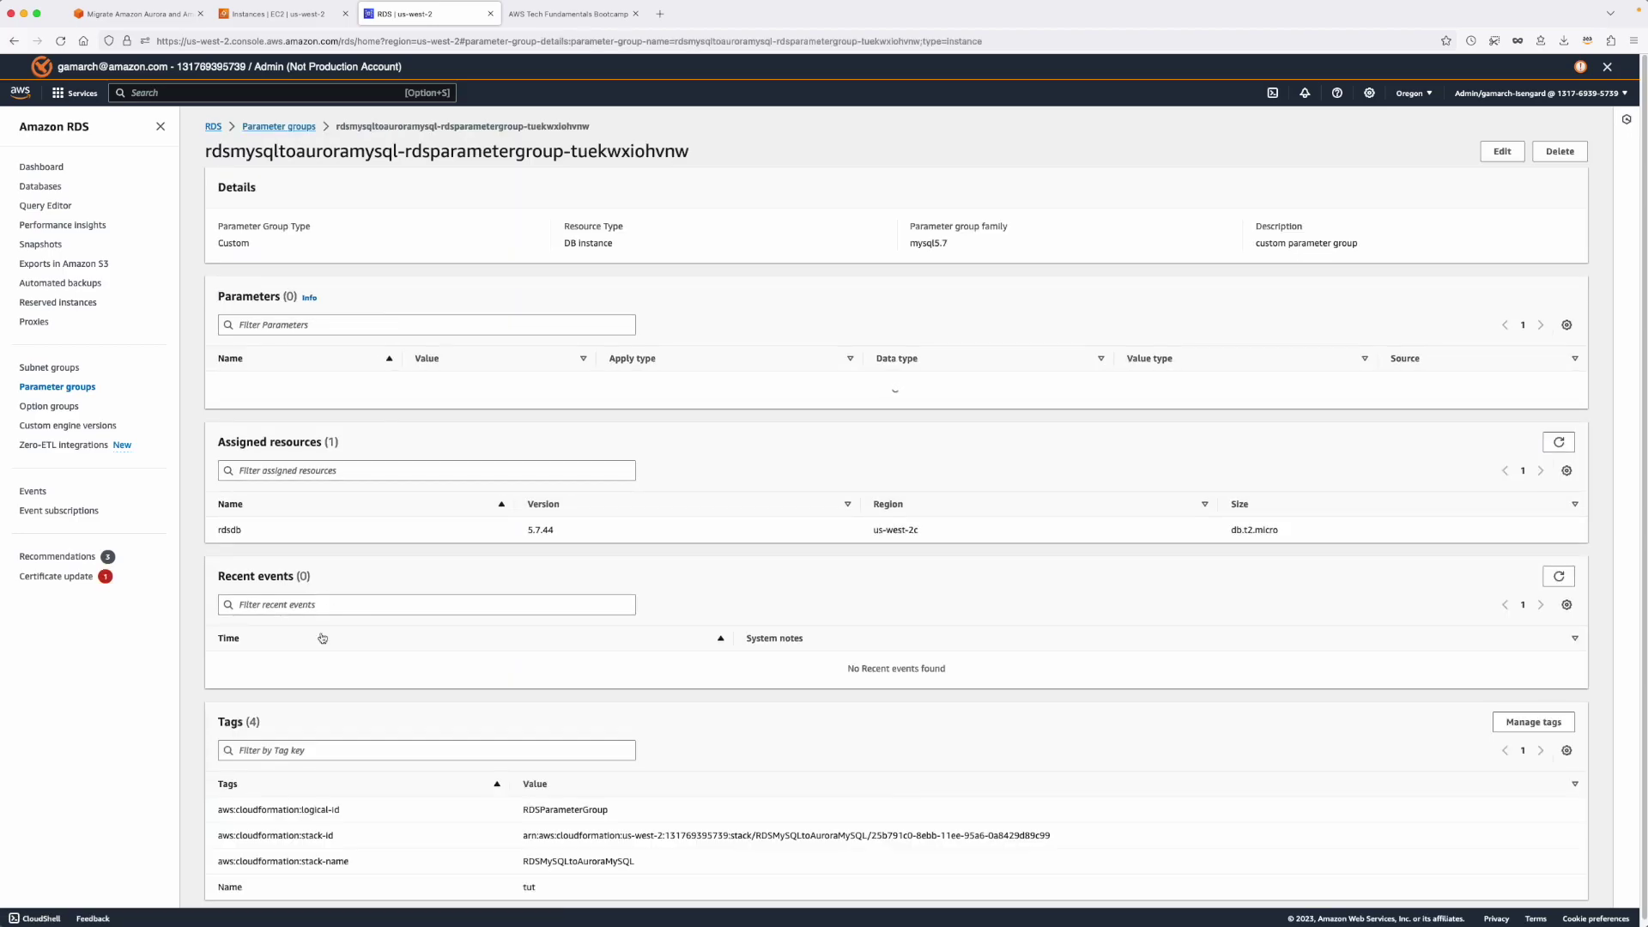
click(1492, 154)
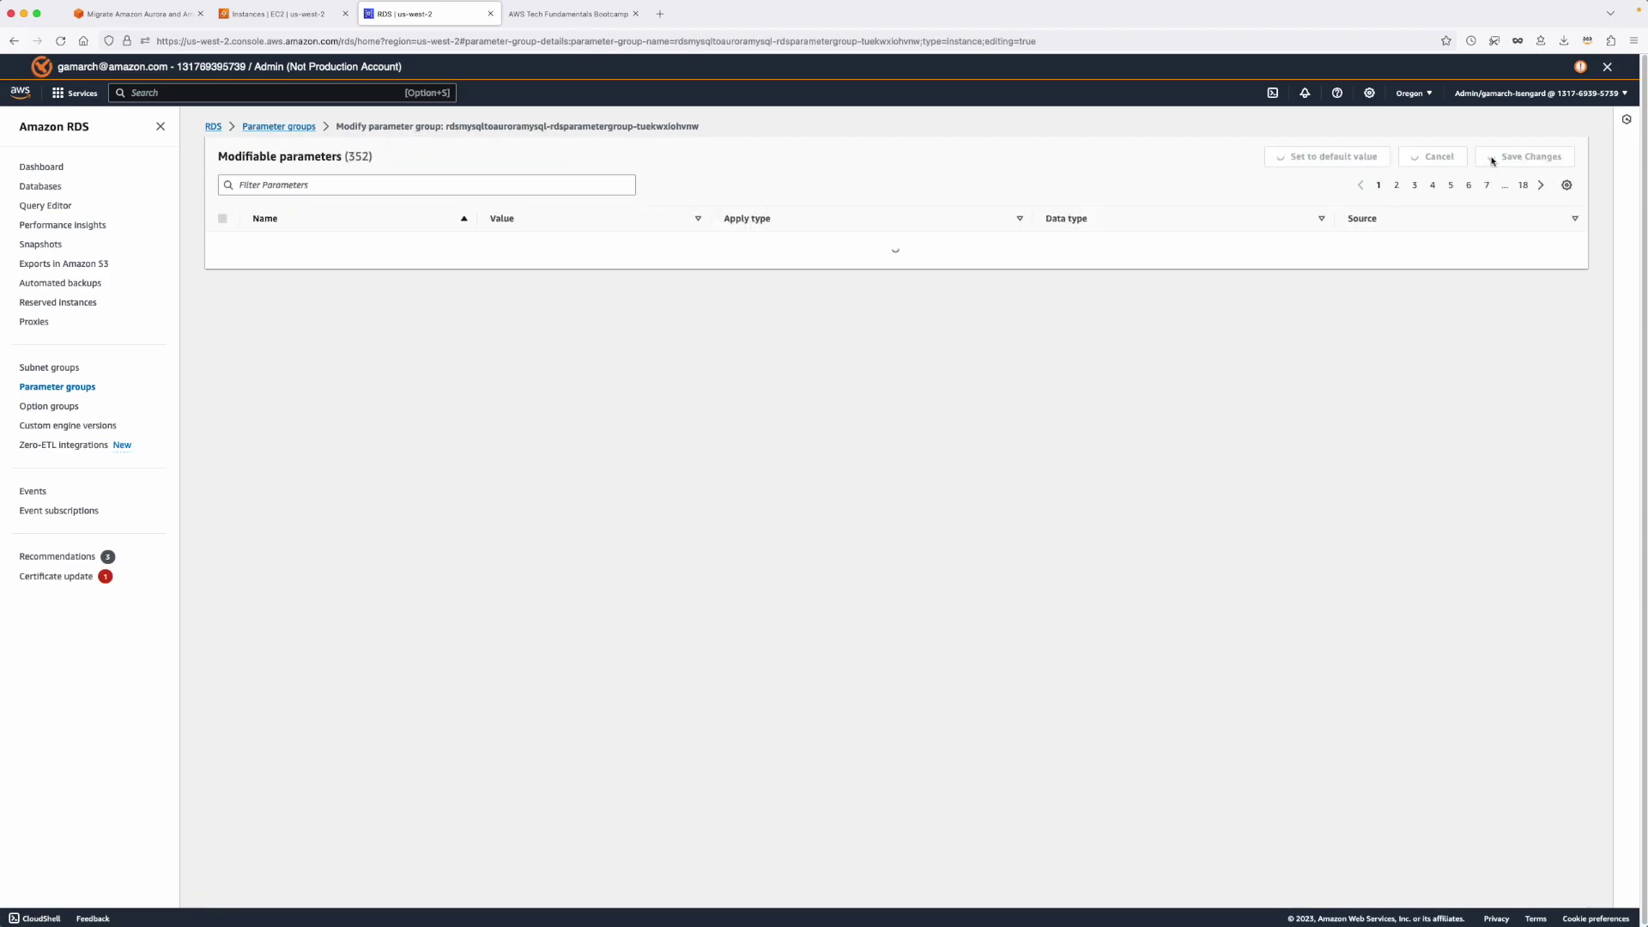
click(329, 187)
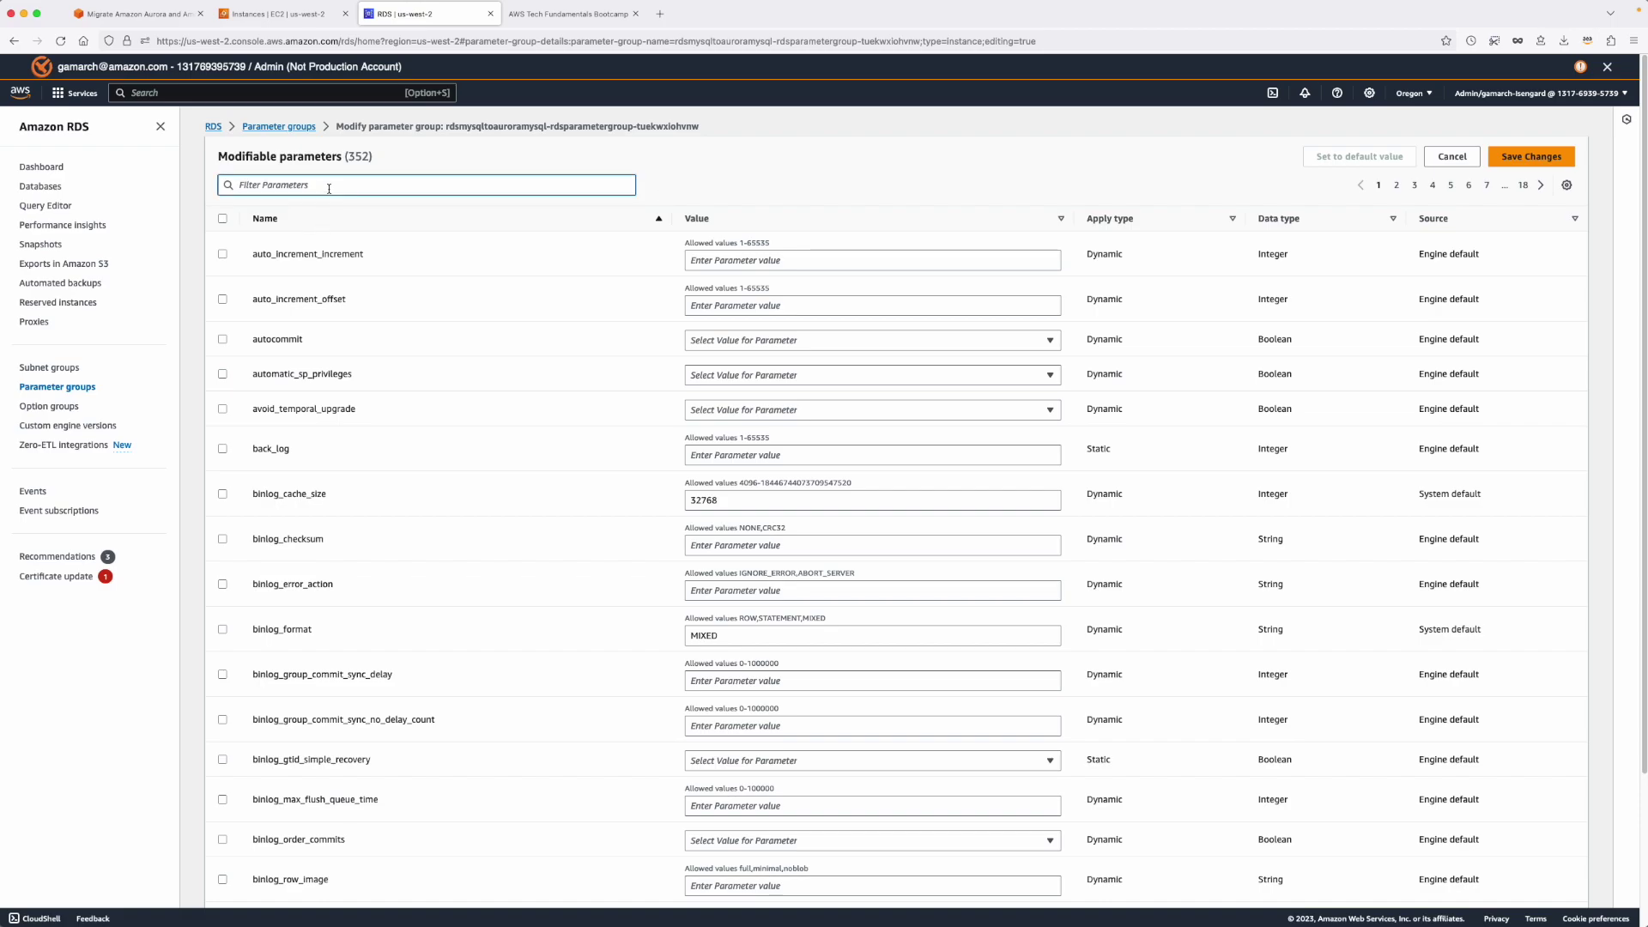
text(read_only)
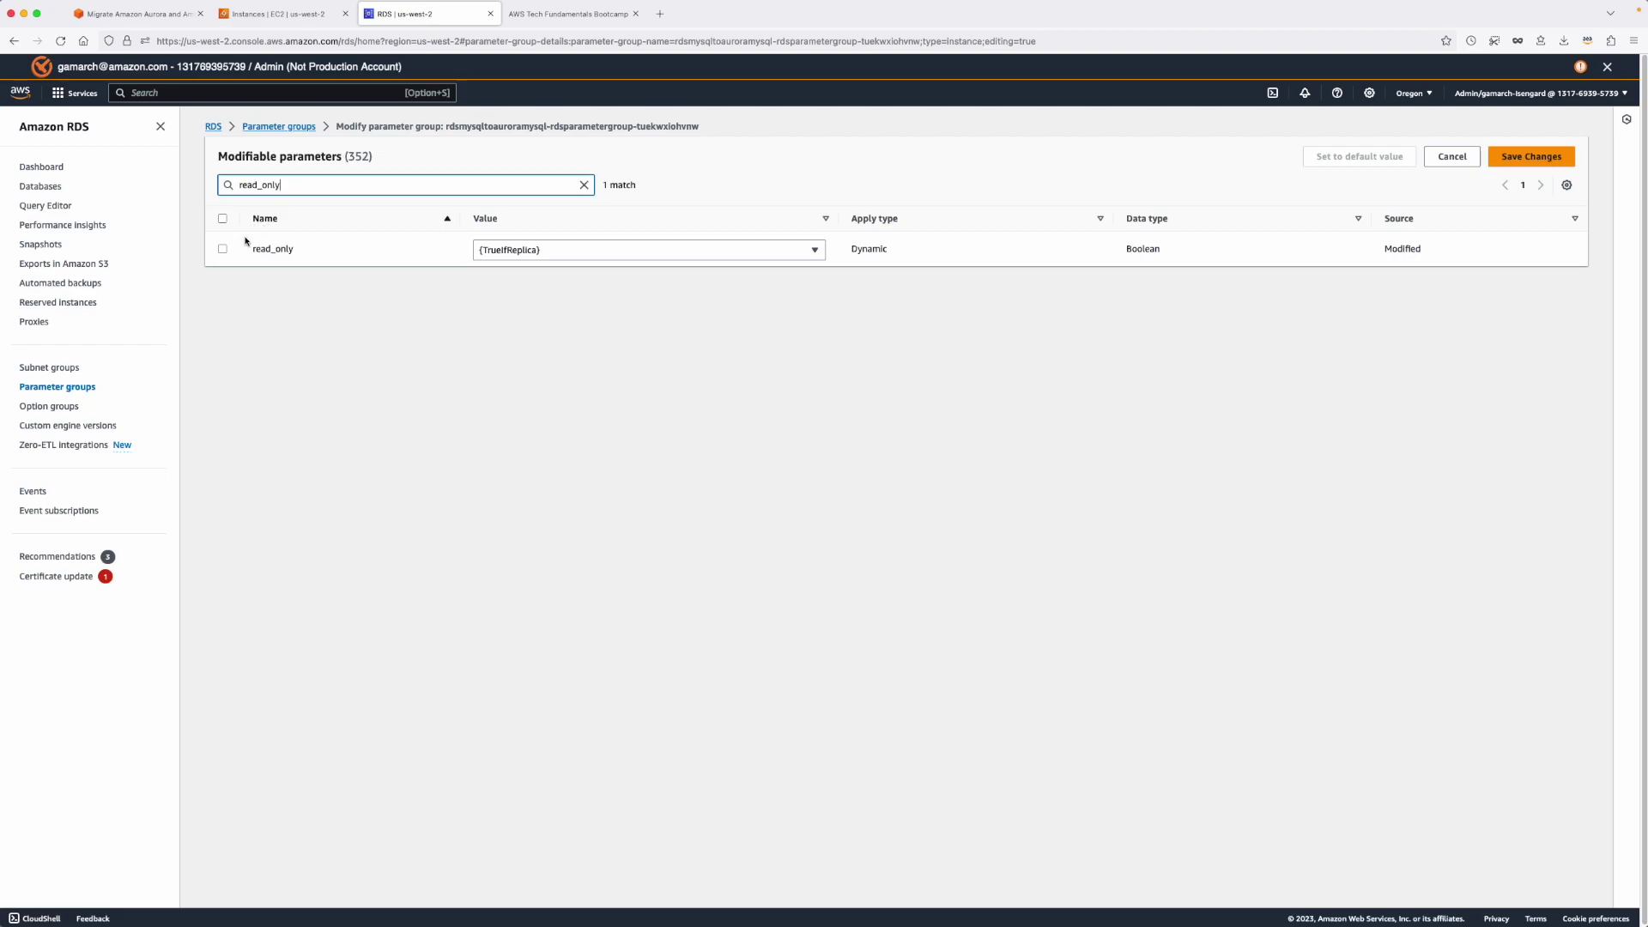
click(592, 252)
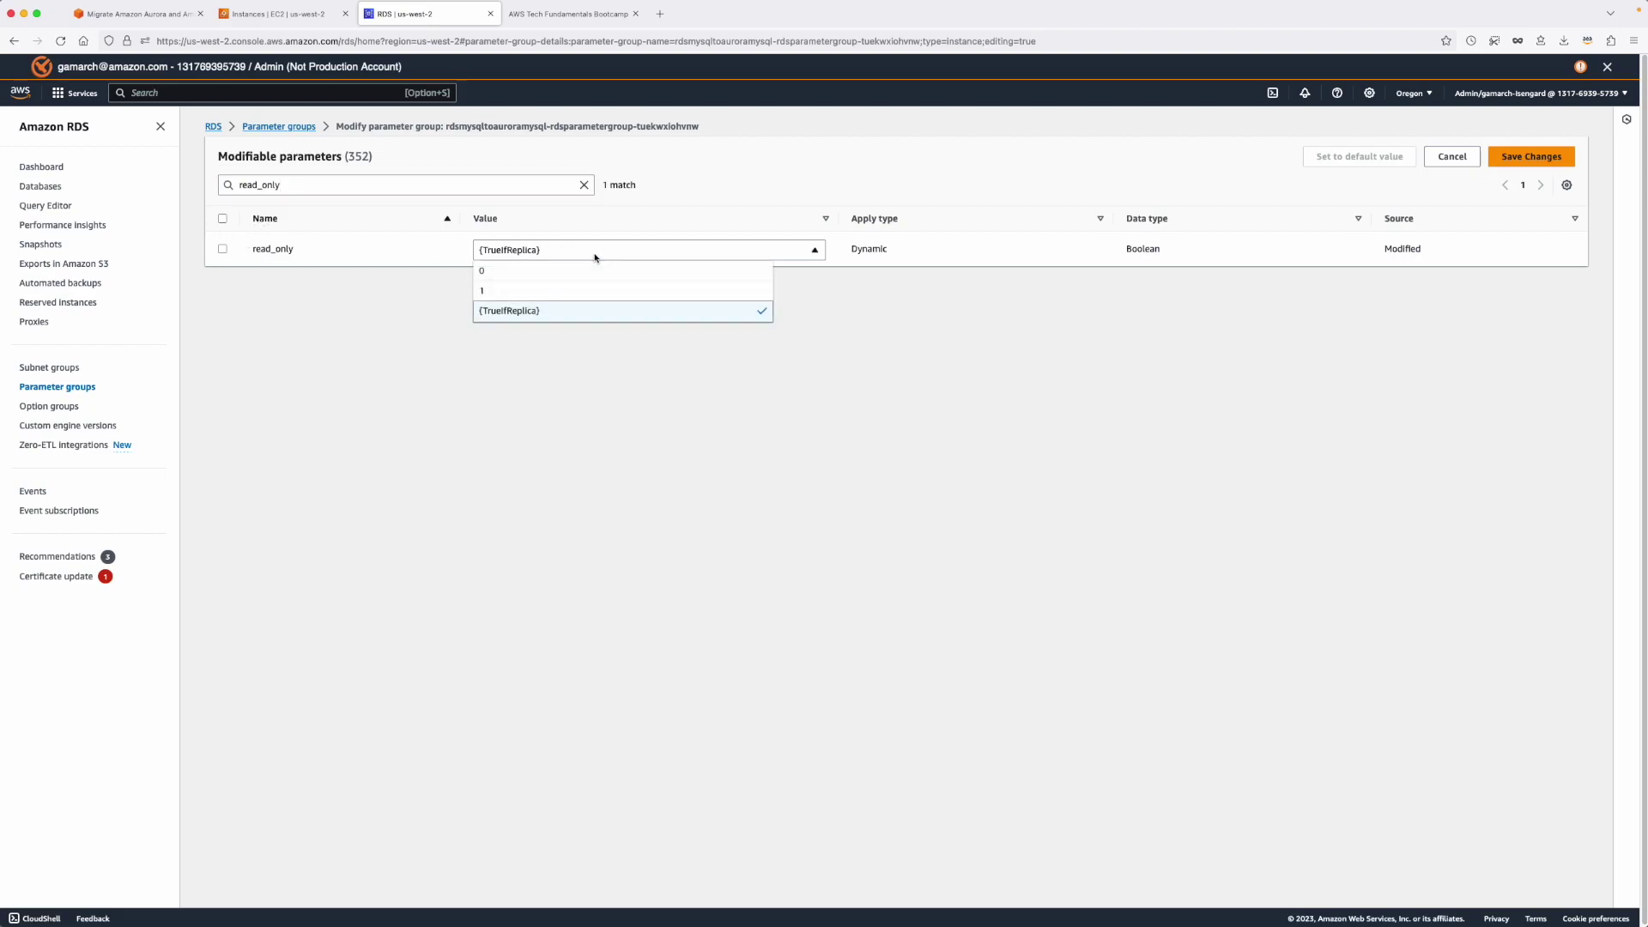
click(578, 294)
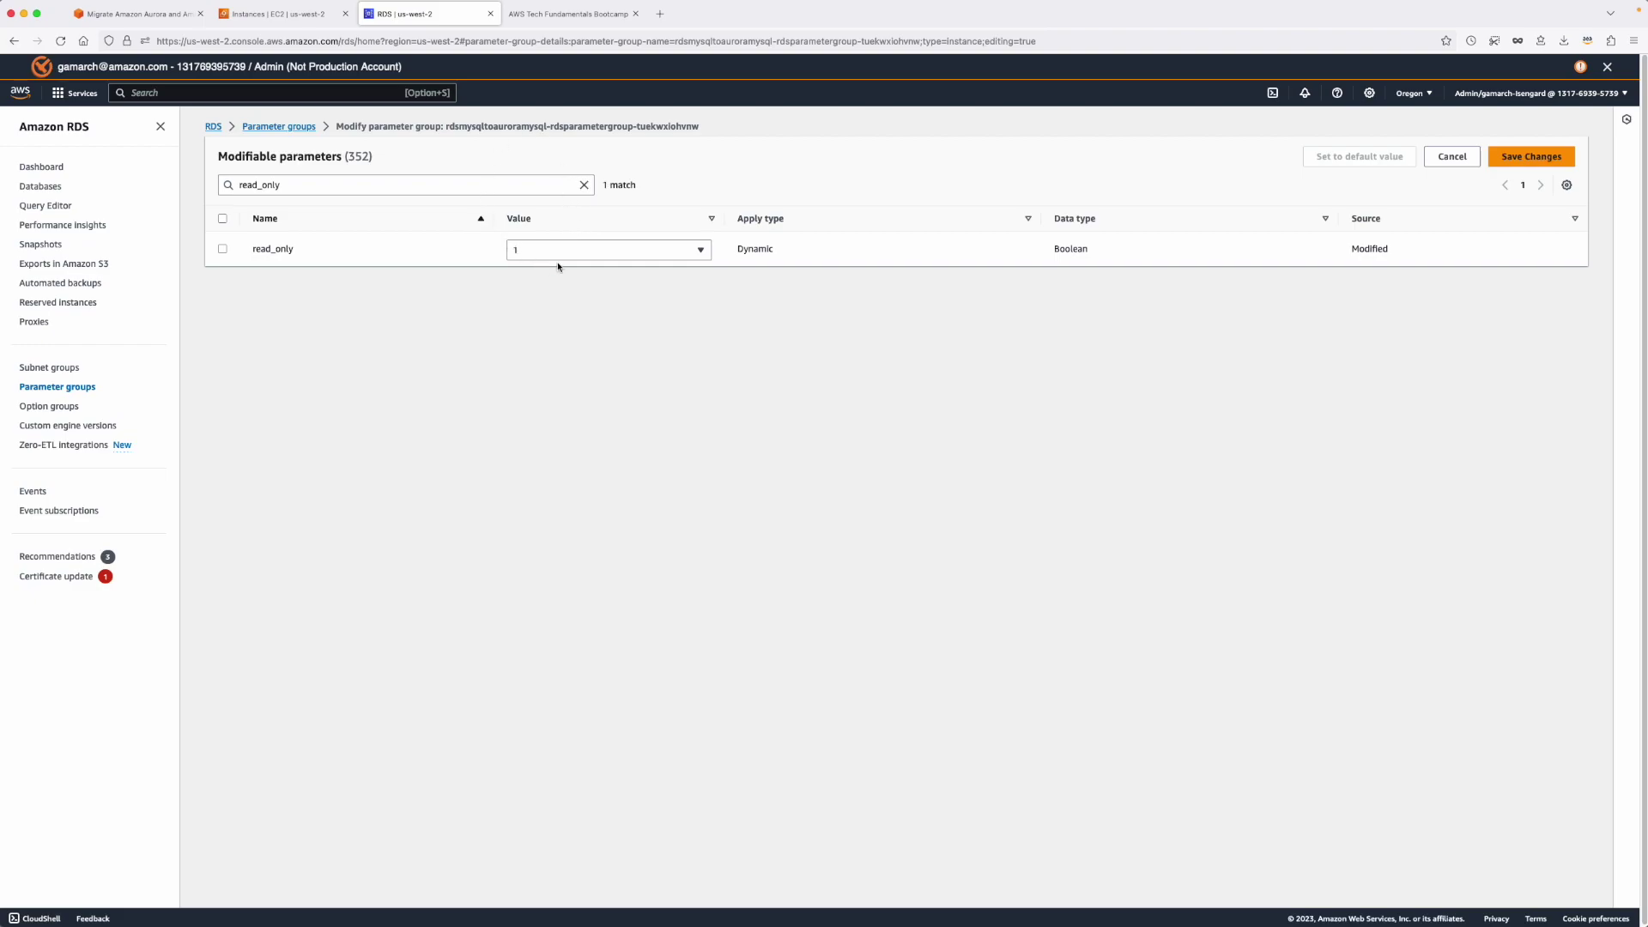
click(1531, 157)
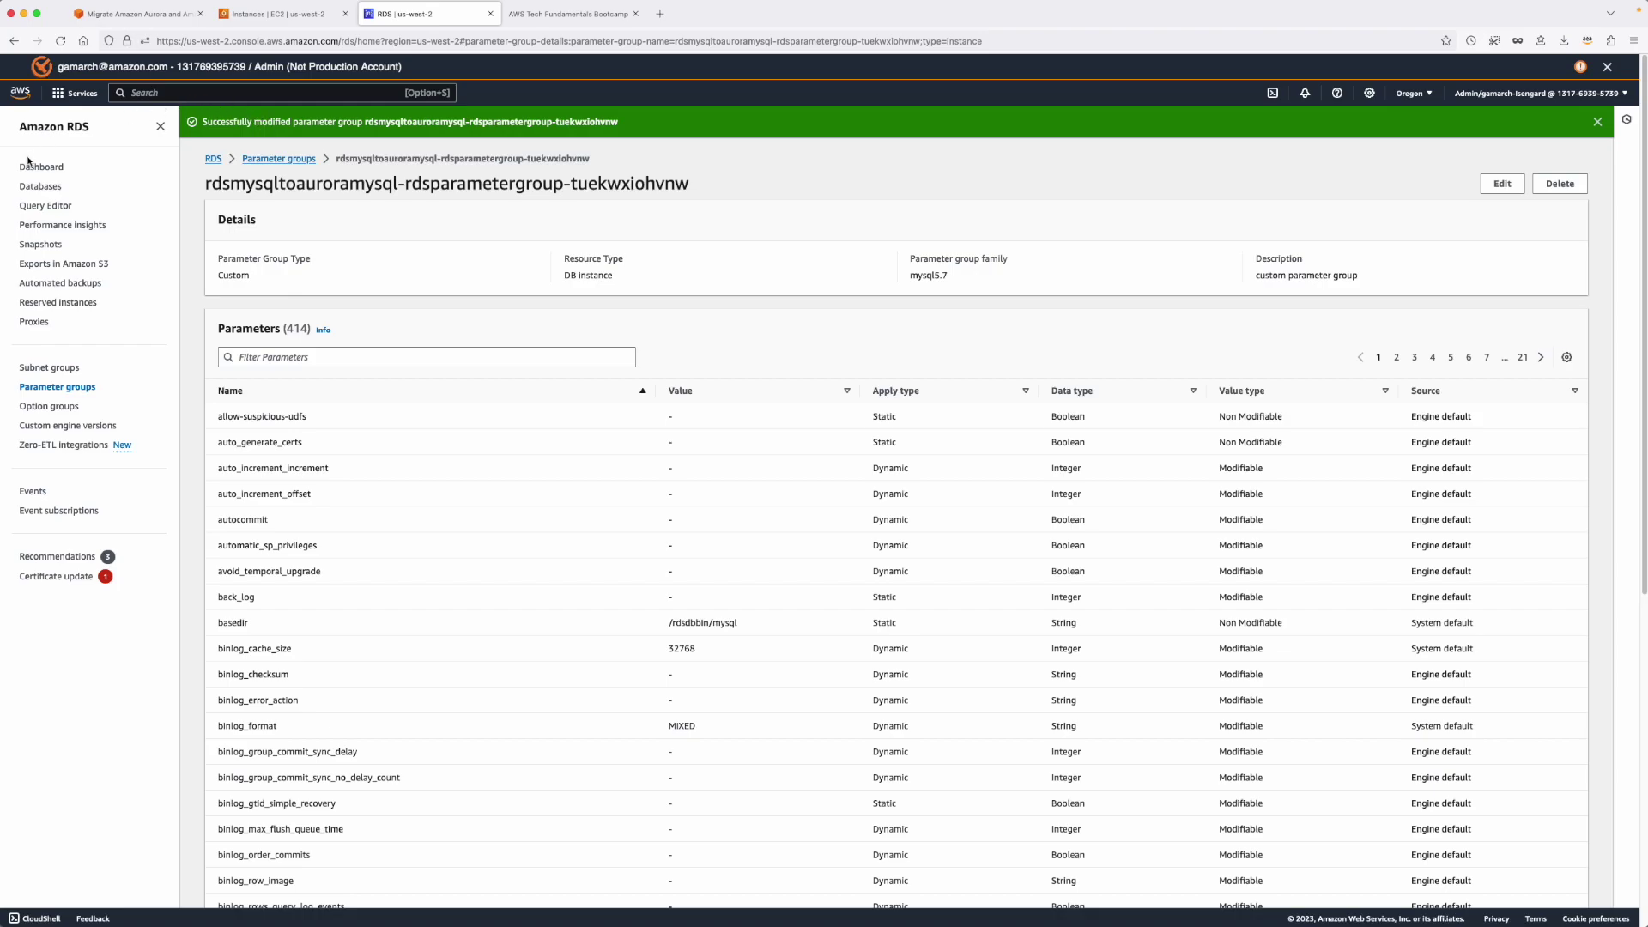
Open rdsdb's details and refresh until its status reads Modifying.
click(32, 188)
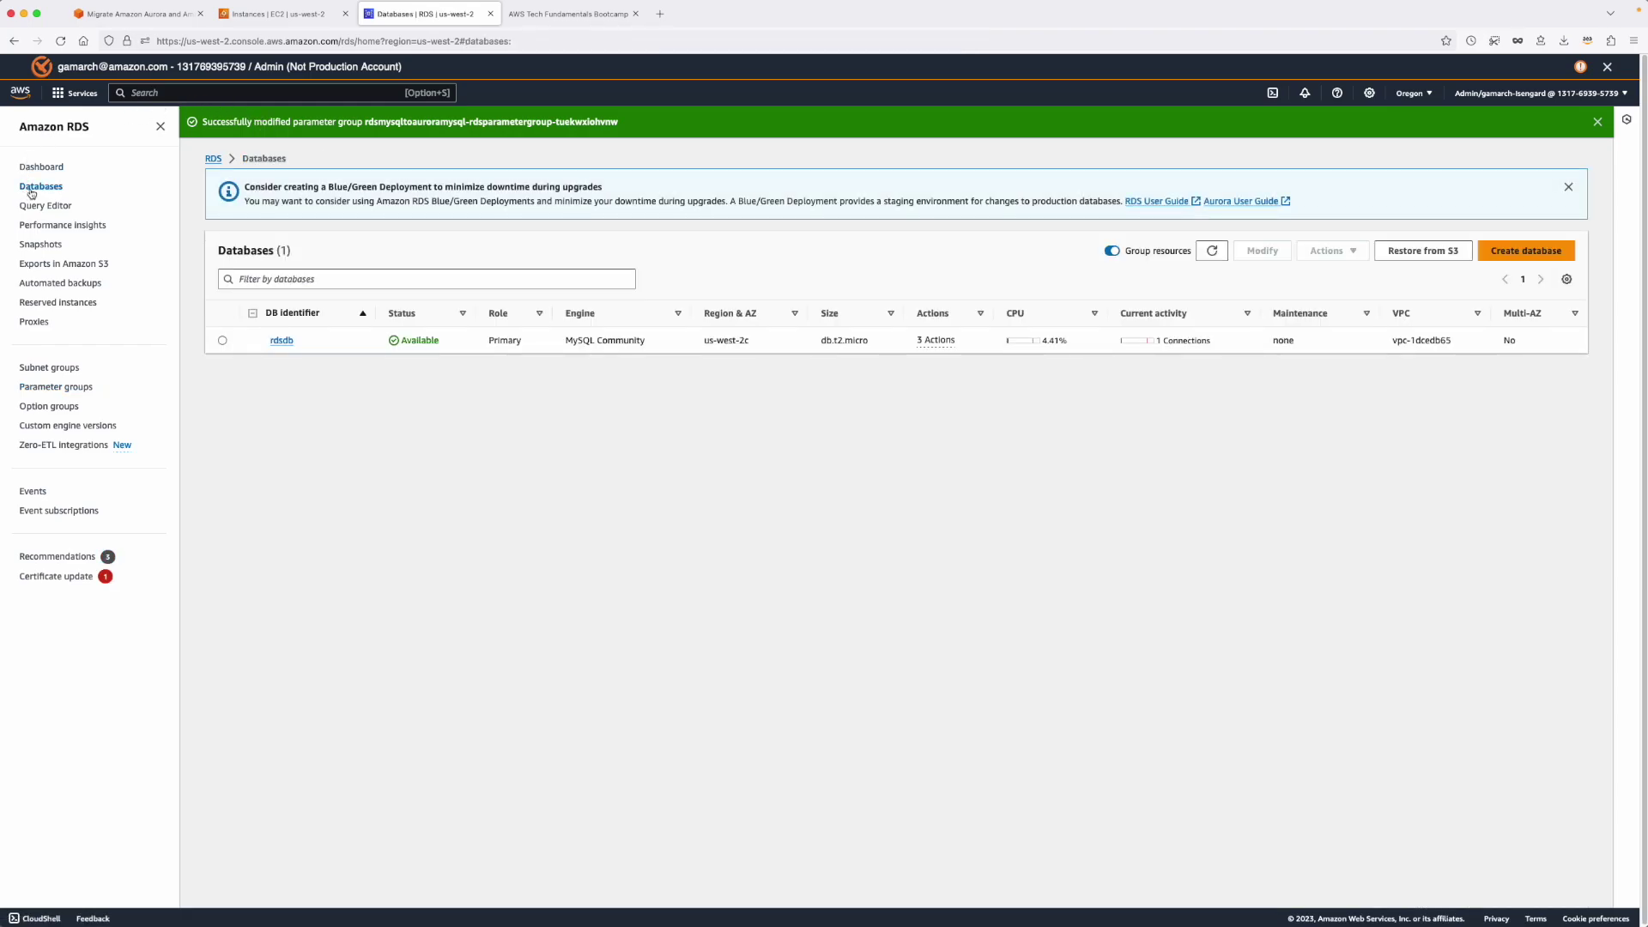
click(280, 341)
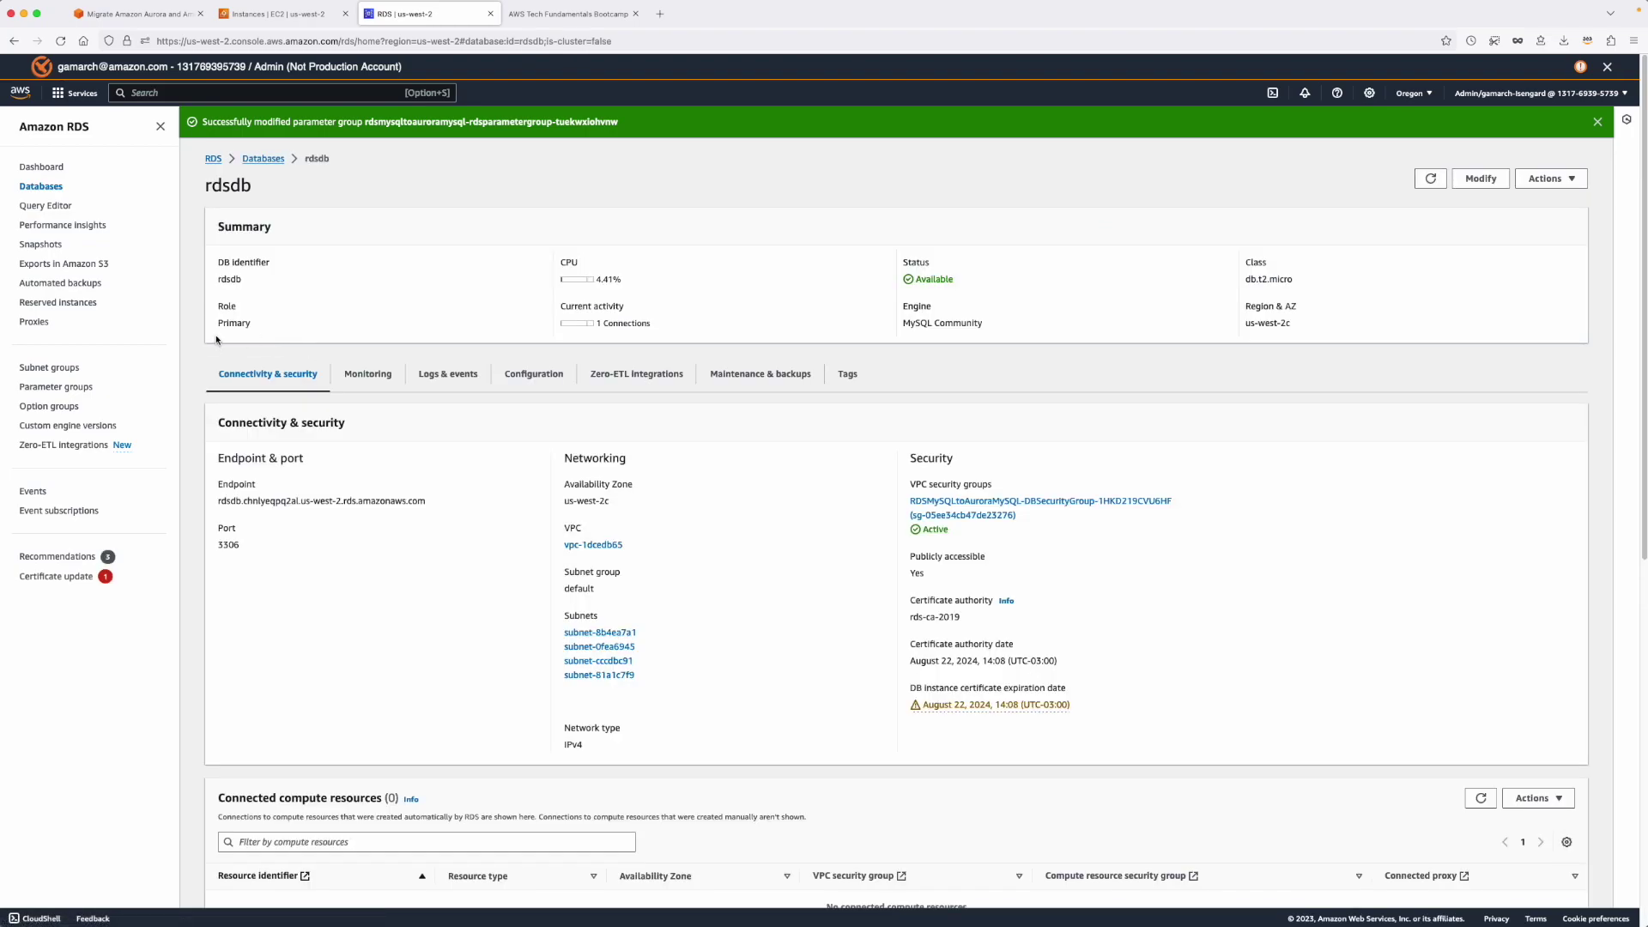
click(1429, 180)
click(1431, 179)
drag(975, 284, 907, 283)
click(1426, 181)
Switch to US East (Ohio), select the db-ohio replica, and show its Actions menu.
click(53, 189)
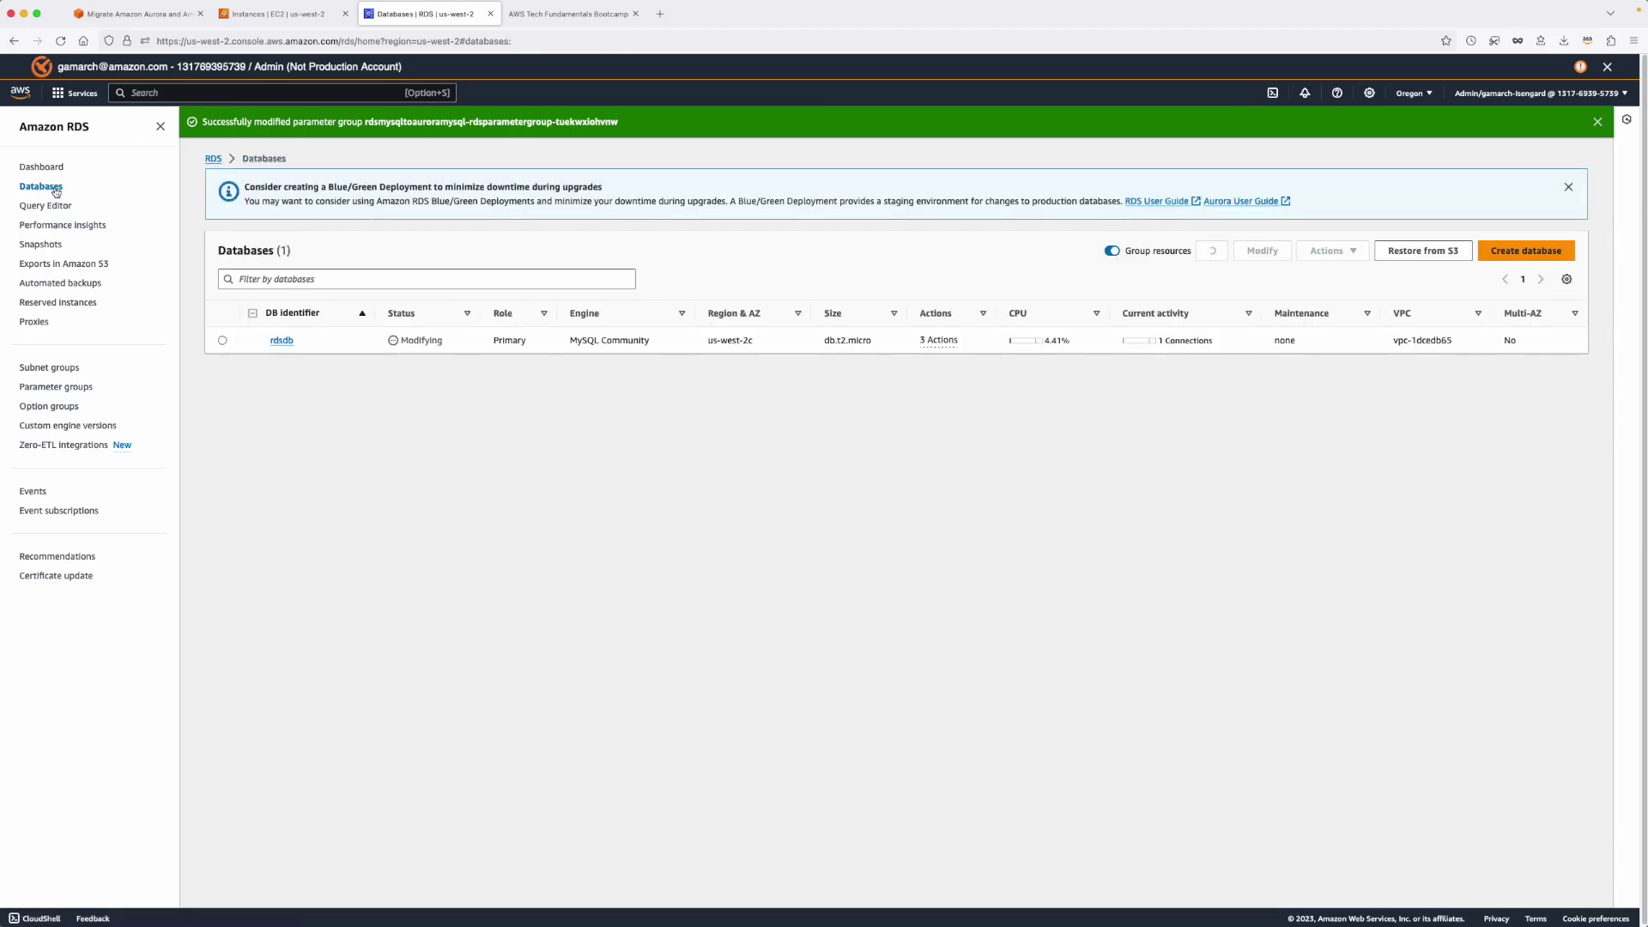
click(1412, 92)
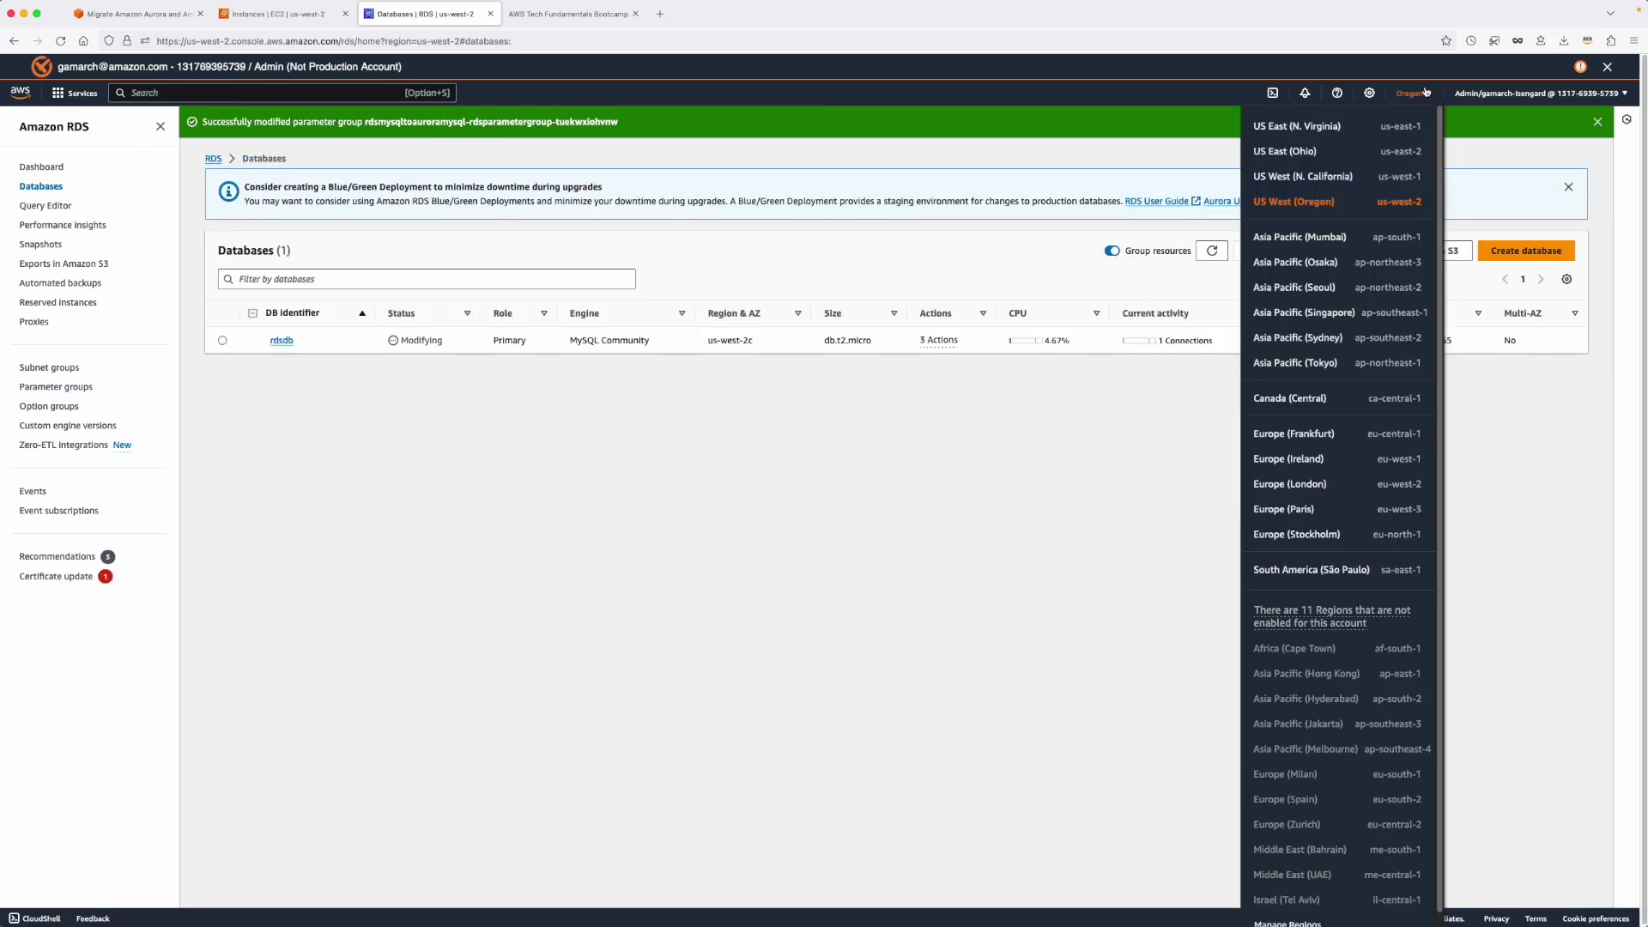
click(1325, 152)
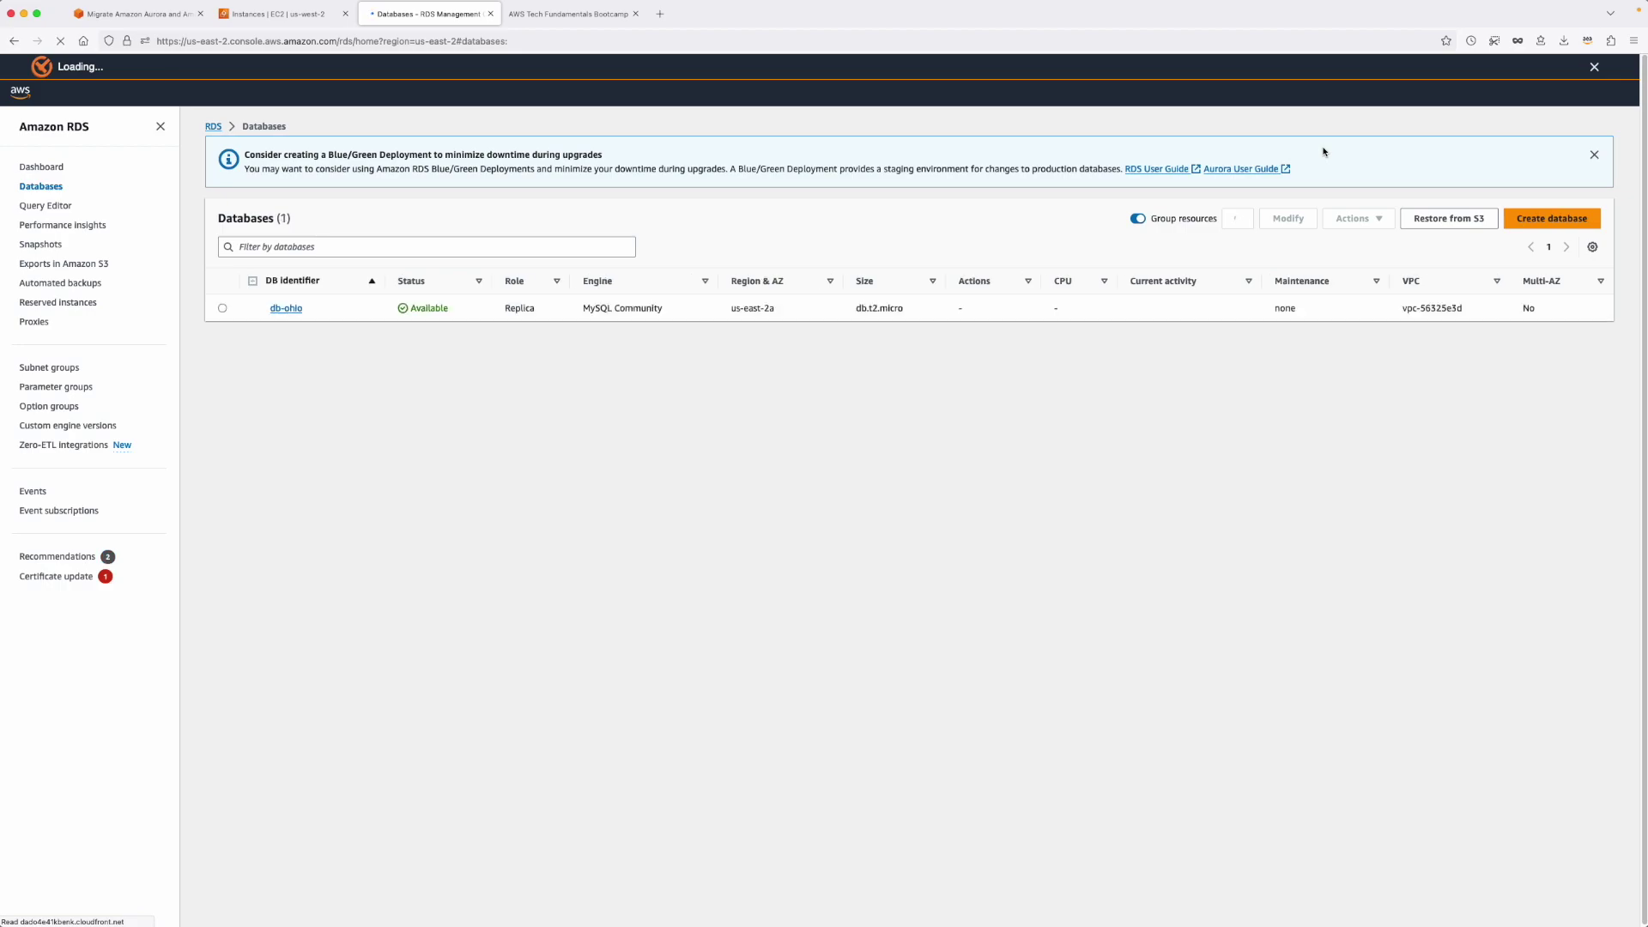
click(222, 309)
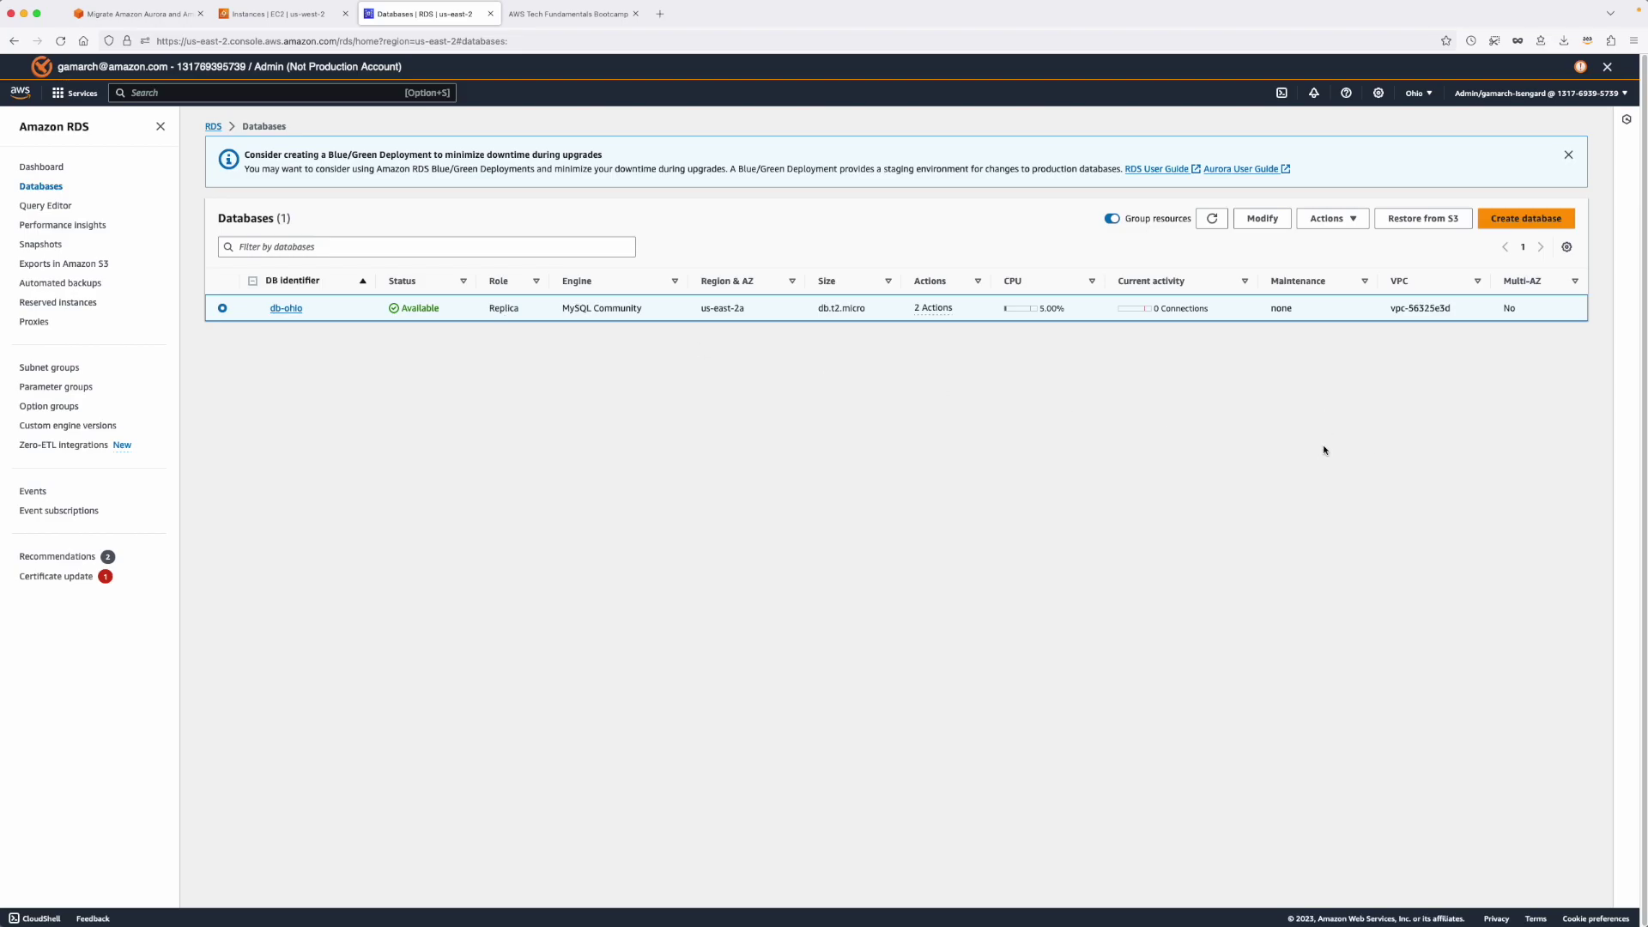
click(1339, 221)
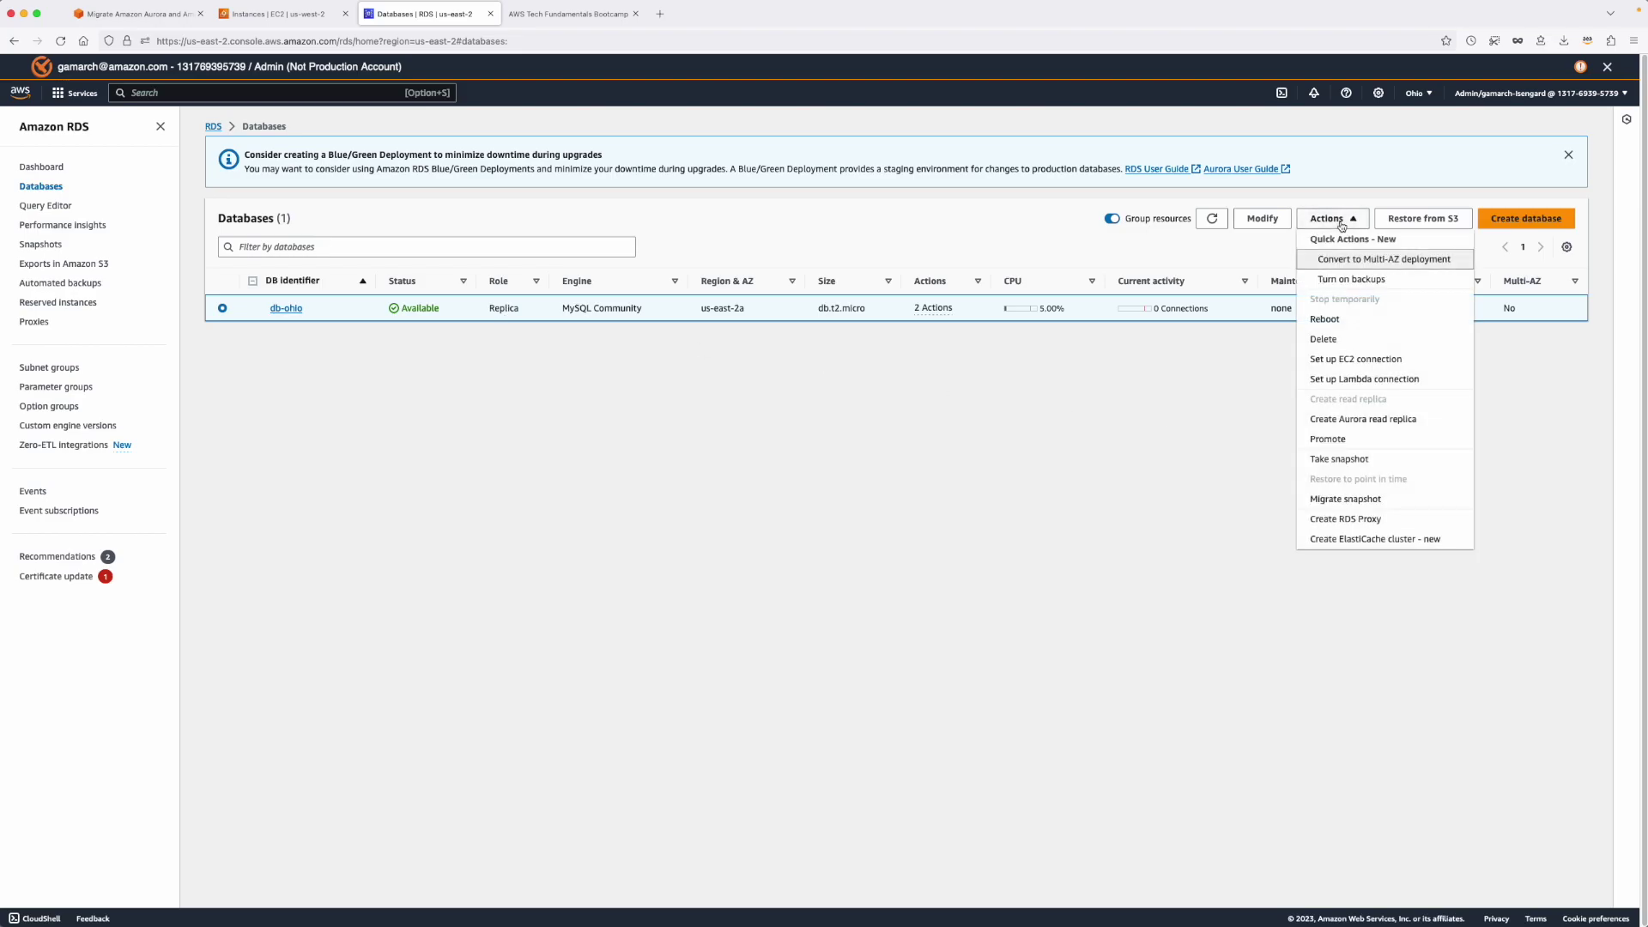
Promote db-ohio to a standalone instance with automated backups disabled.
click(1353, 442)
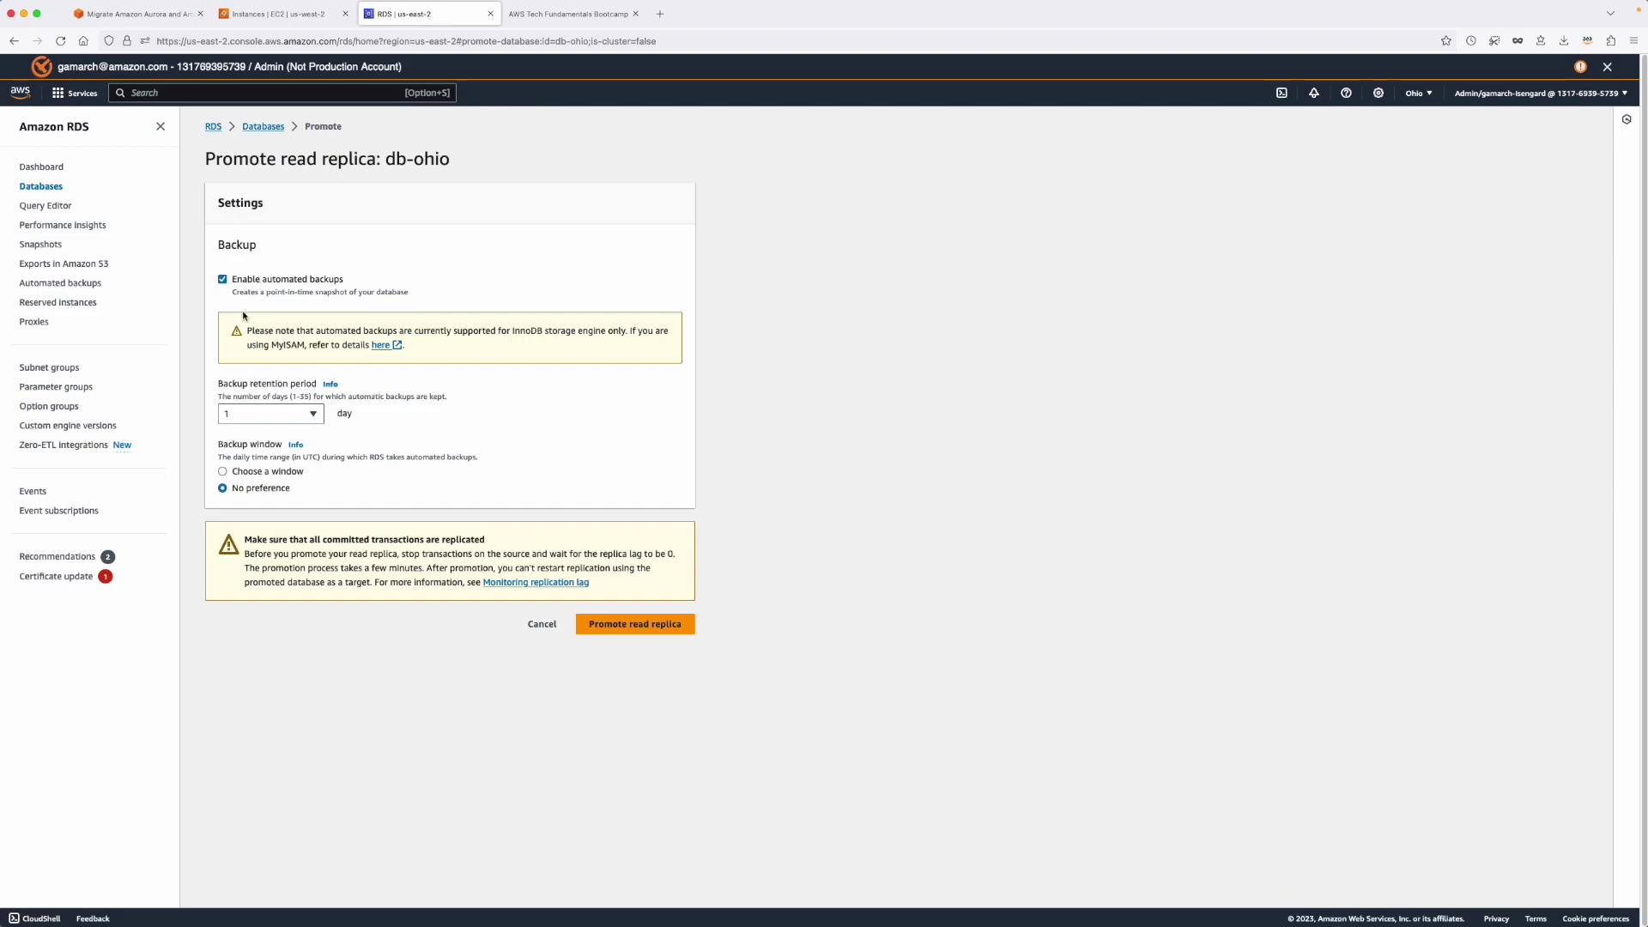
click(223, 279)
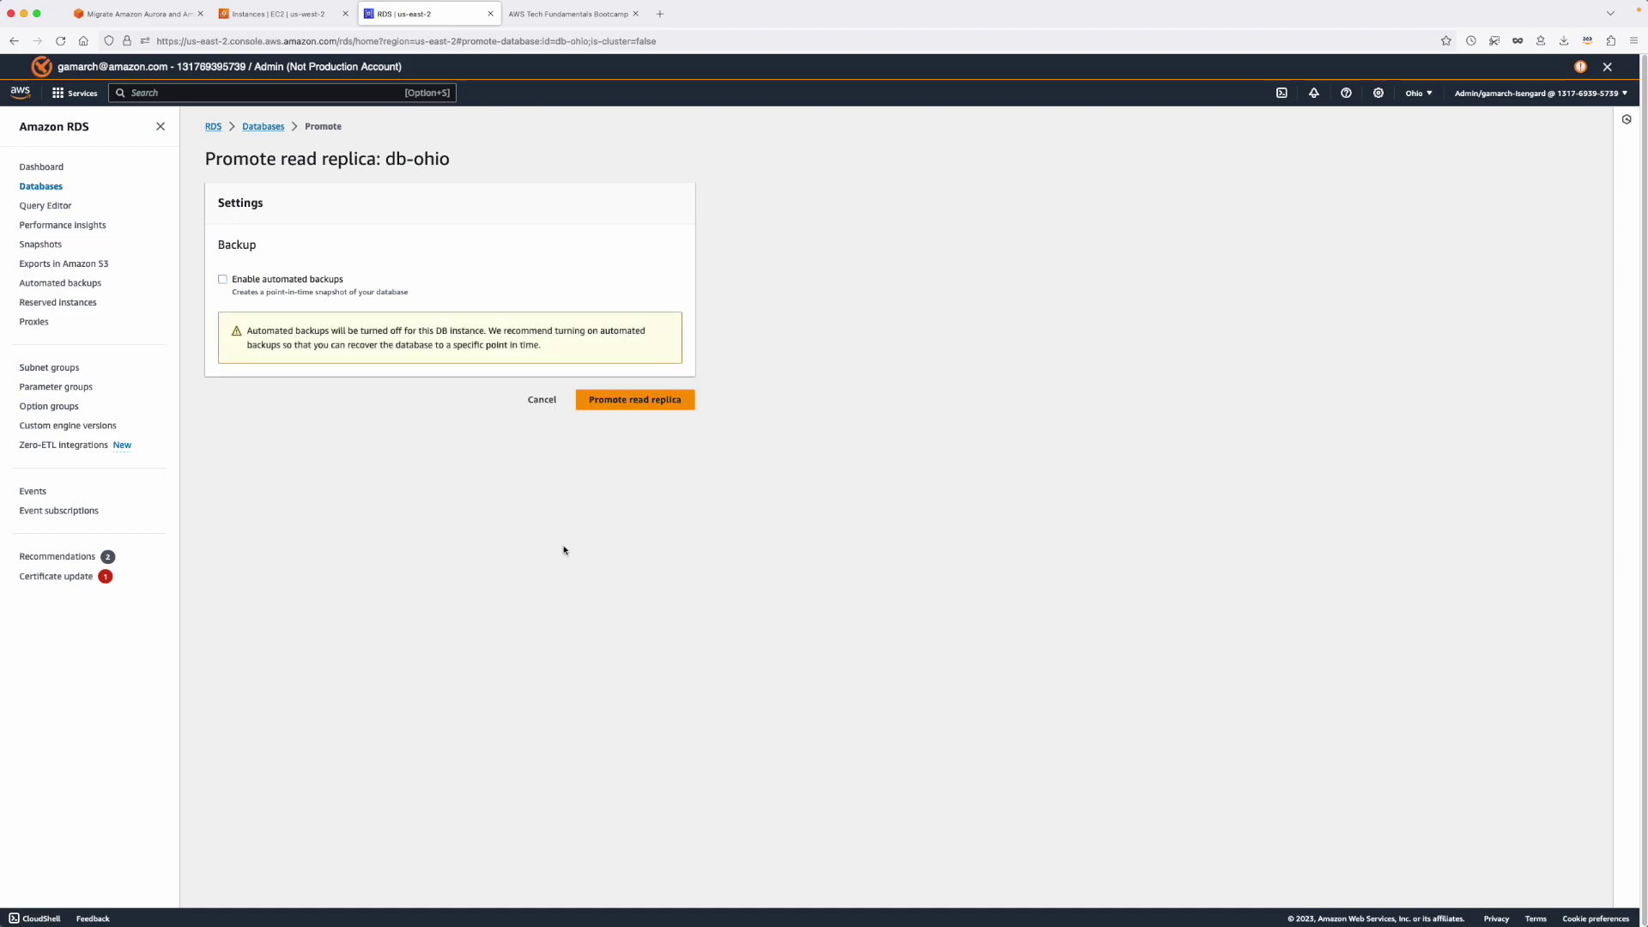
click(670, 403)
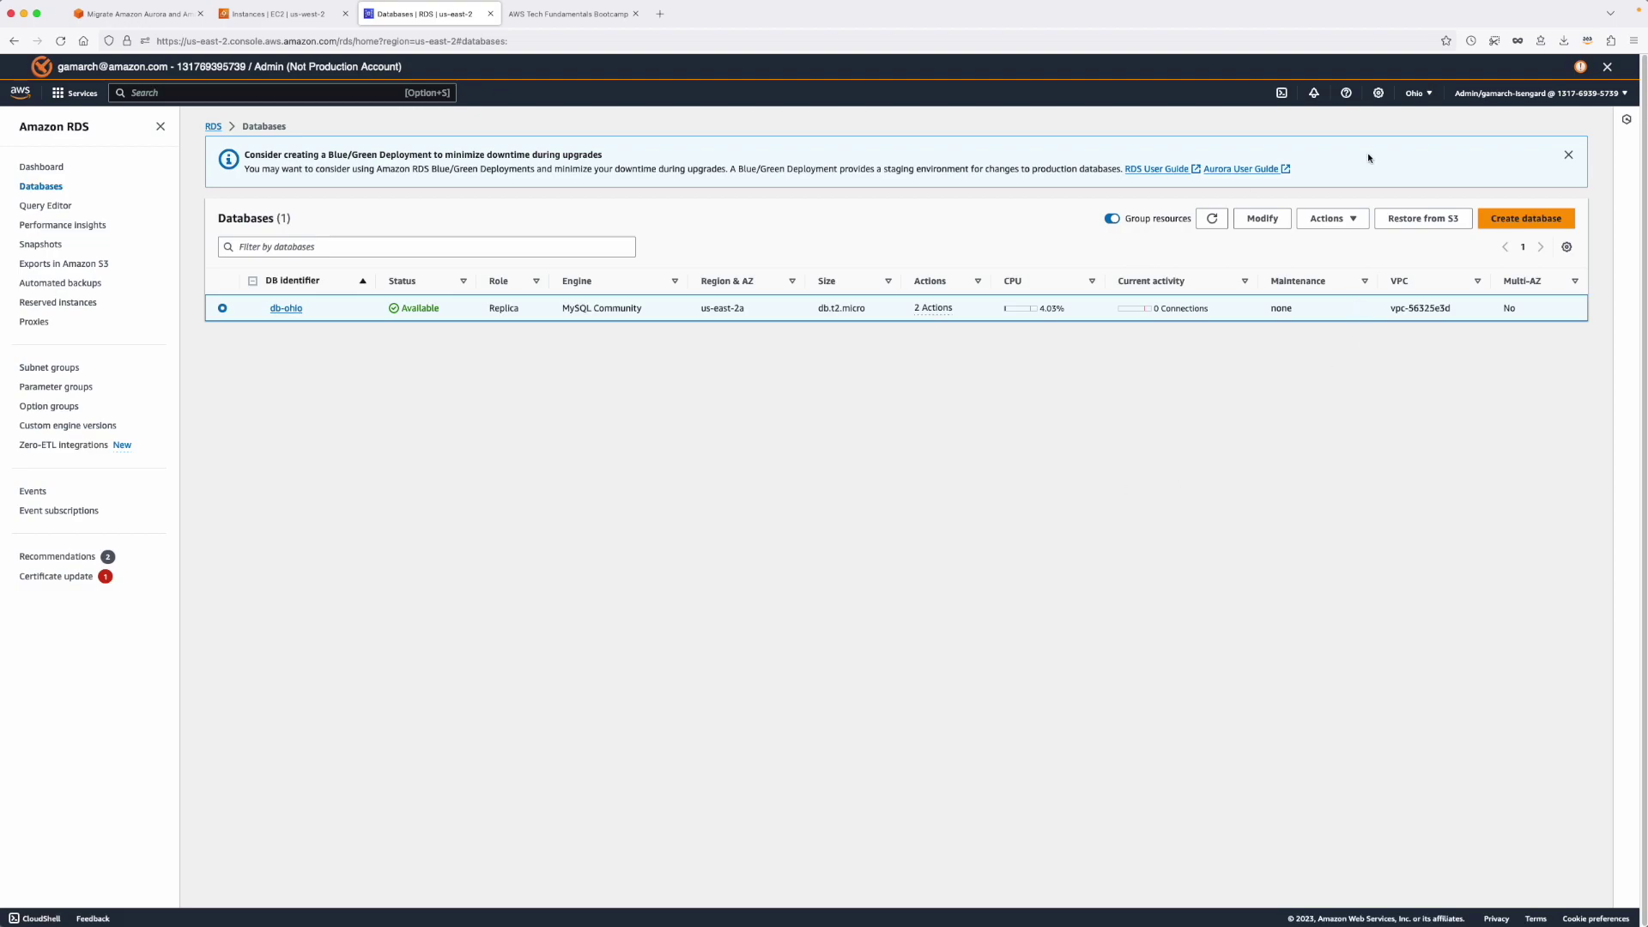
Refresh the Ohio databases list until db-ohio shows Available with role Instance.
click(1216, 219)
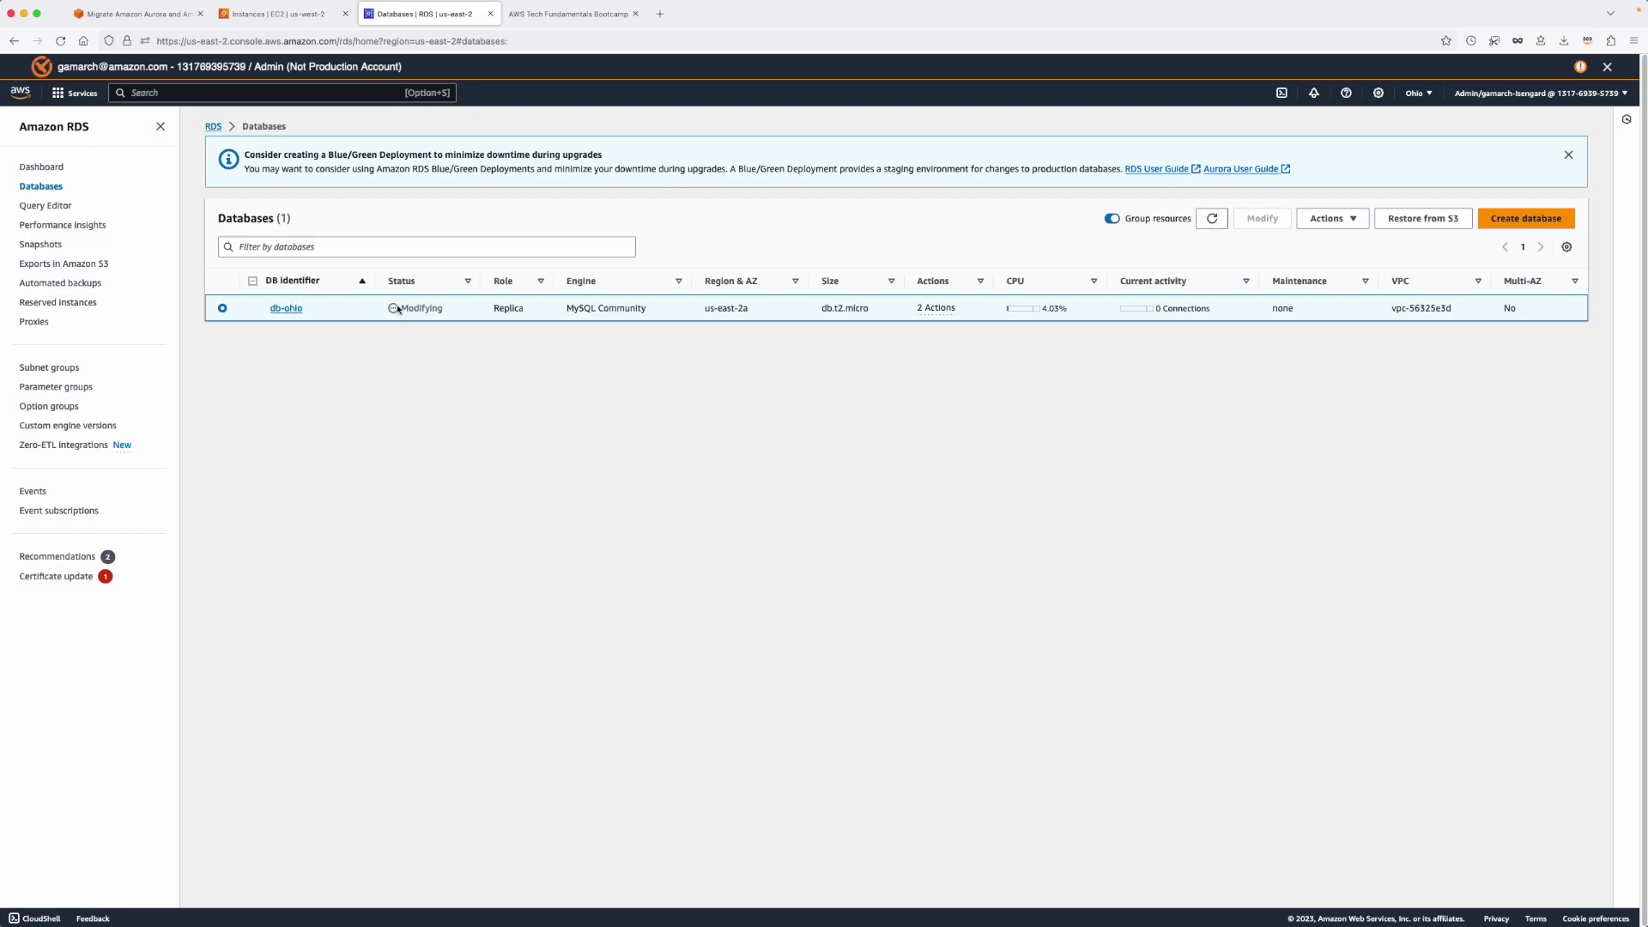
click(1209, 220)
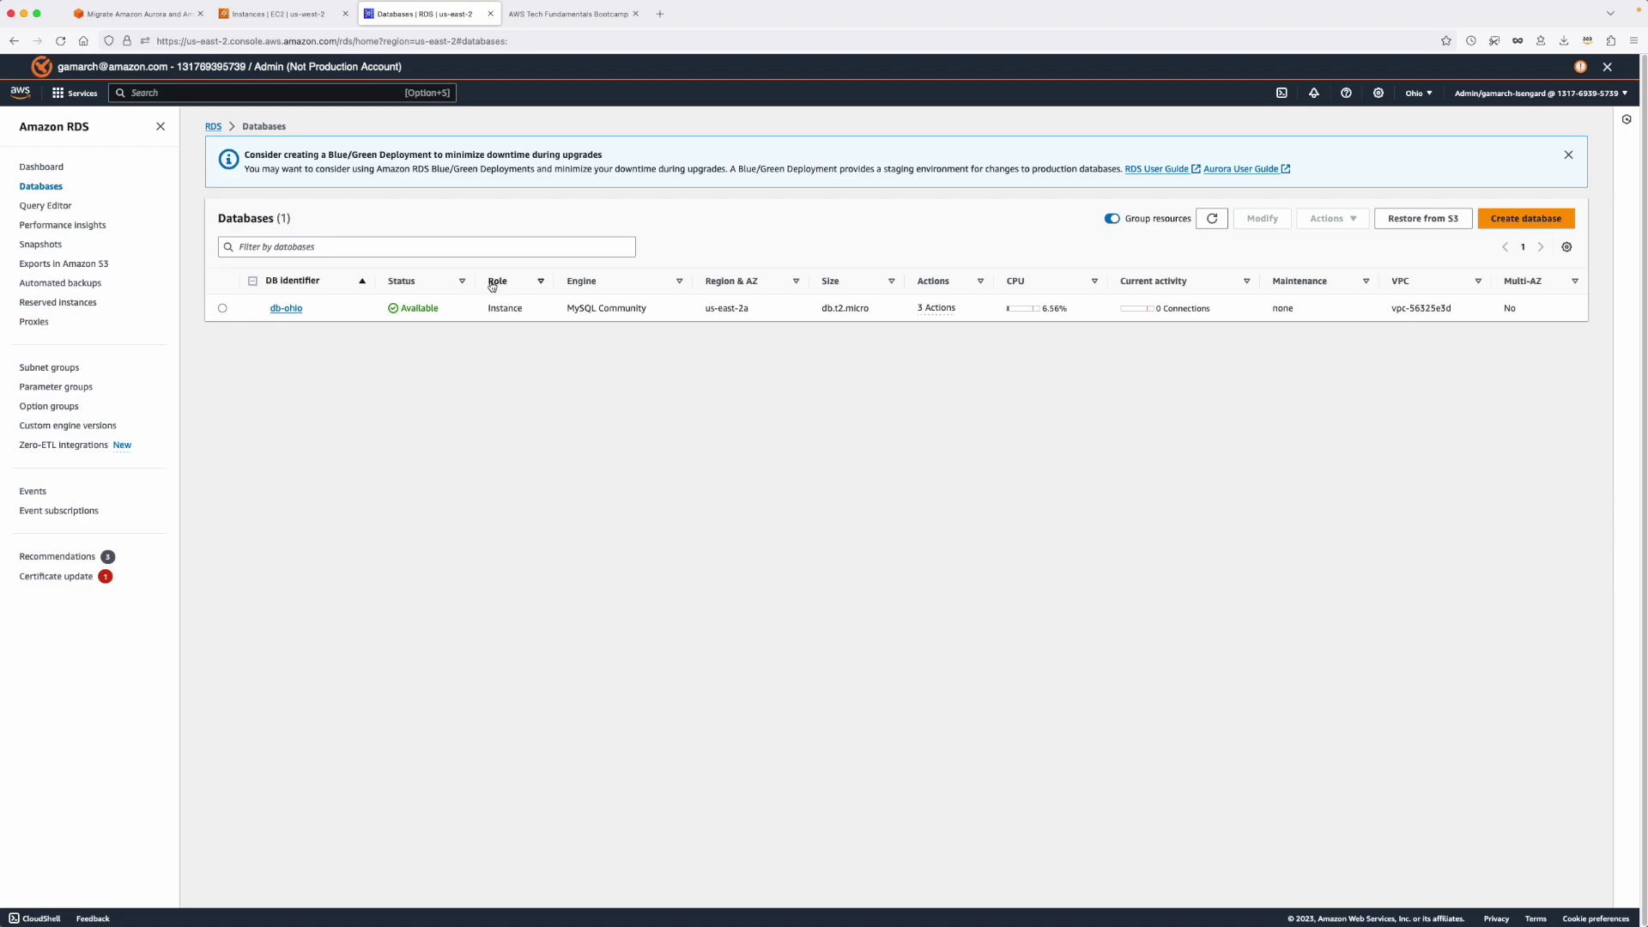
drag(488, 311, 540, 315)
click(278, 309)
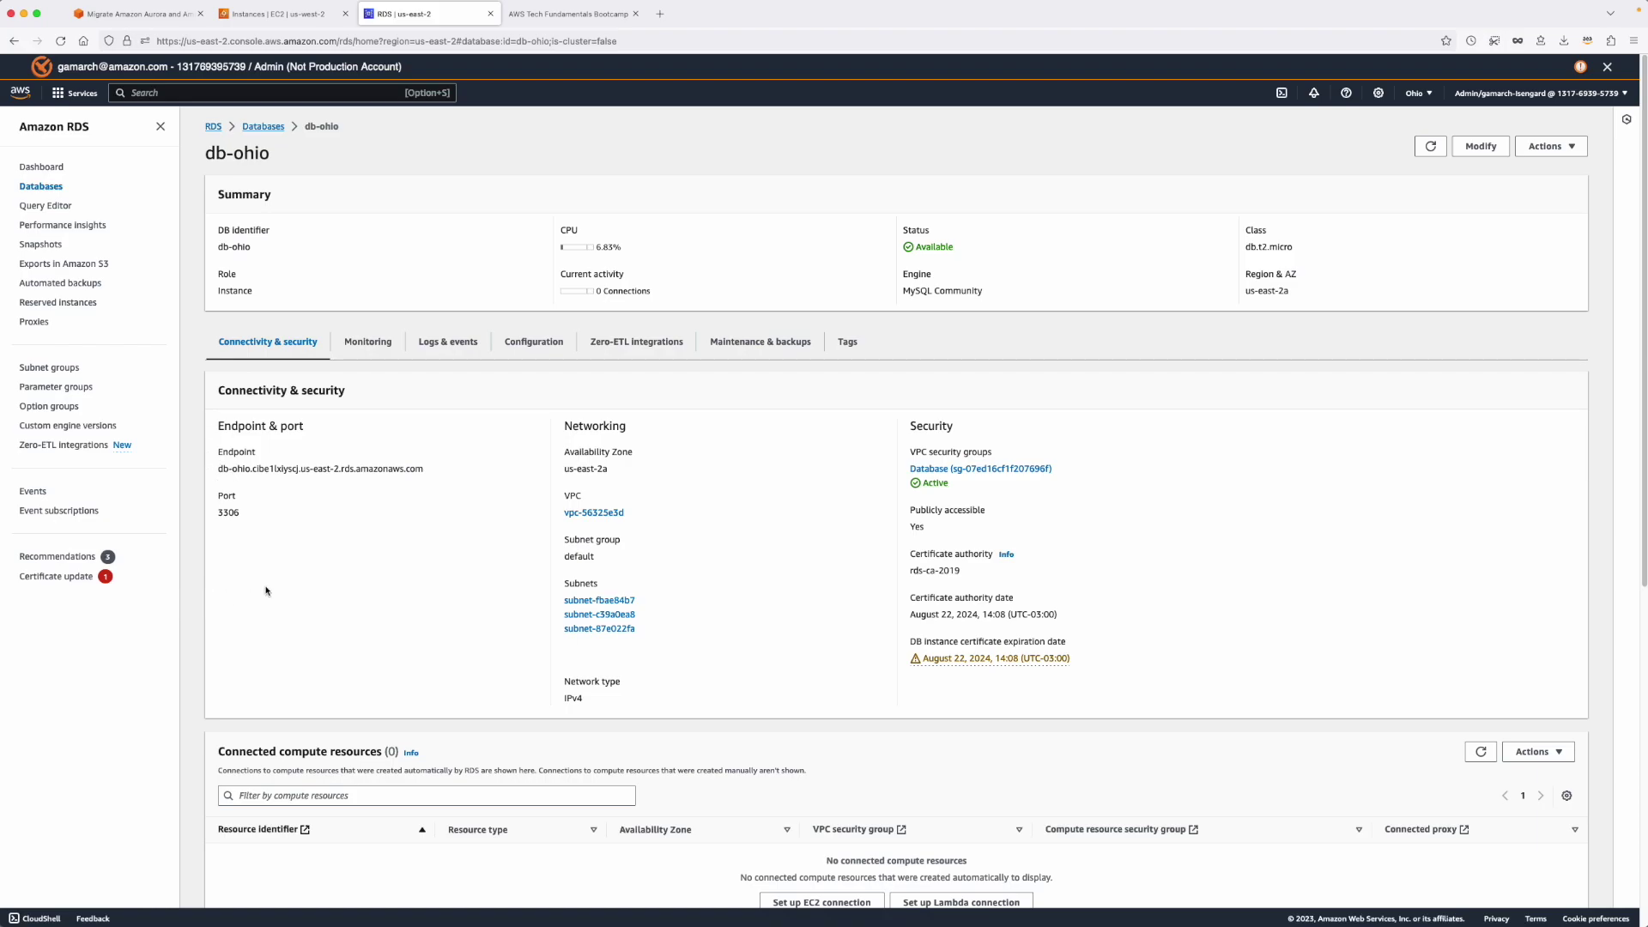
Check the last contact's name on the address book page.
click(568, 10)
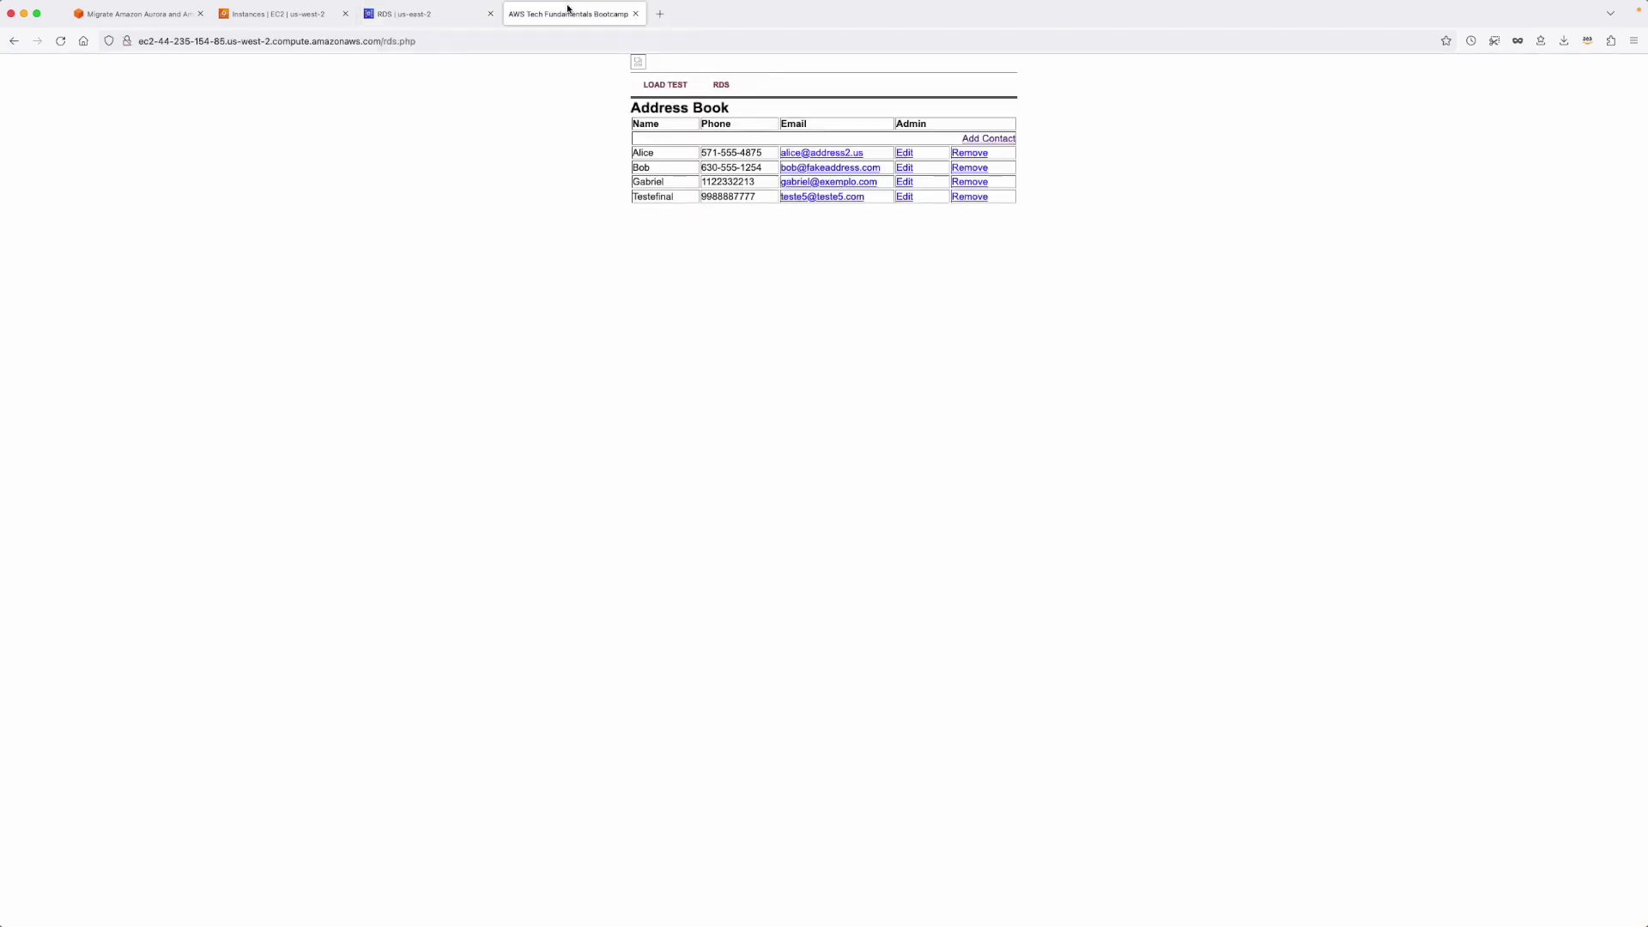
double_click(666, 197)
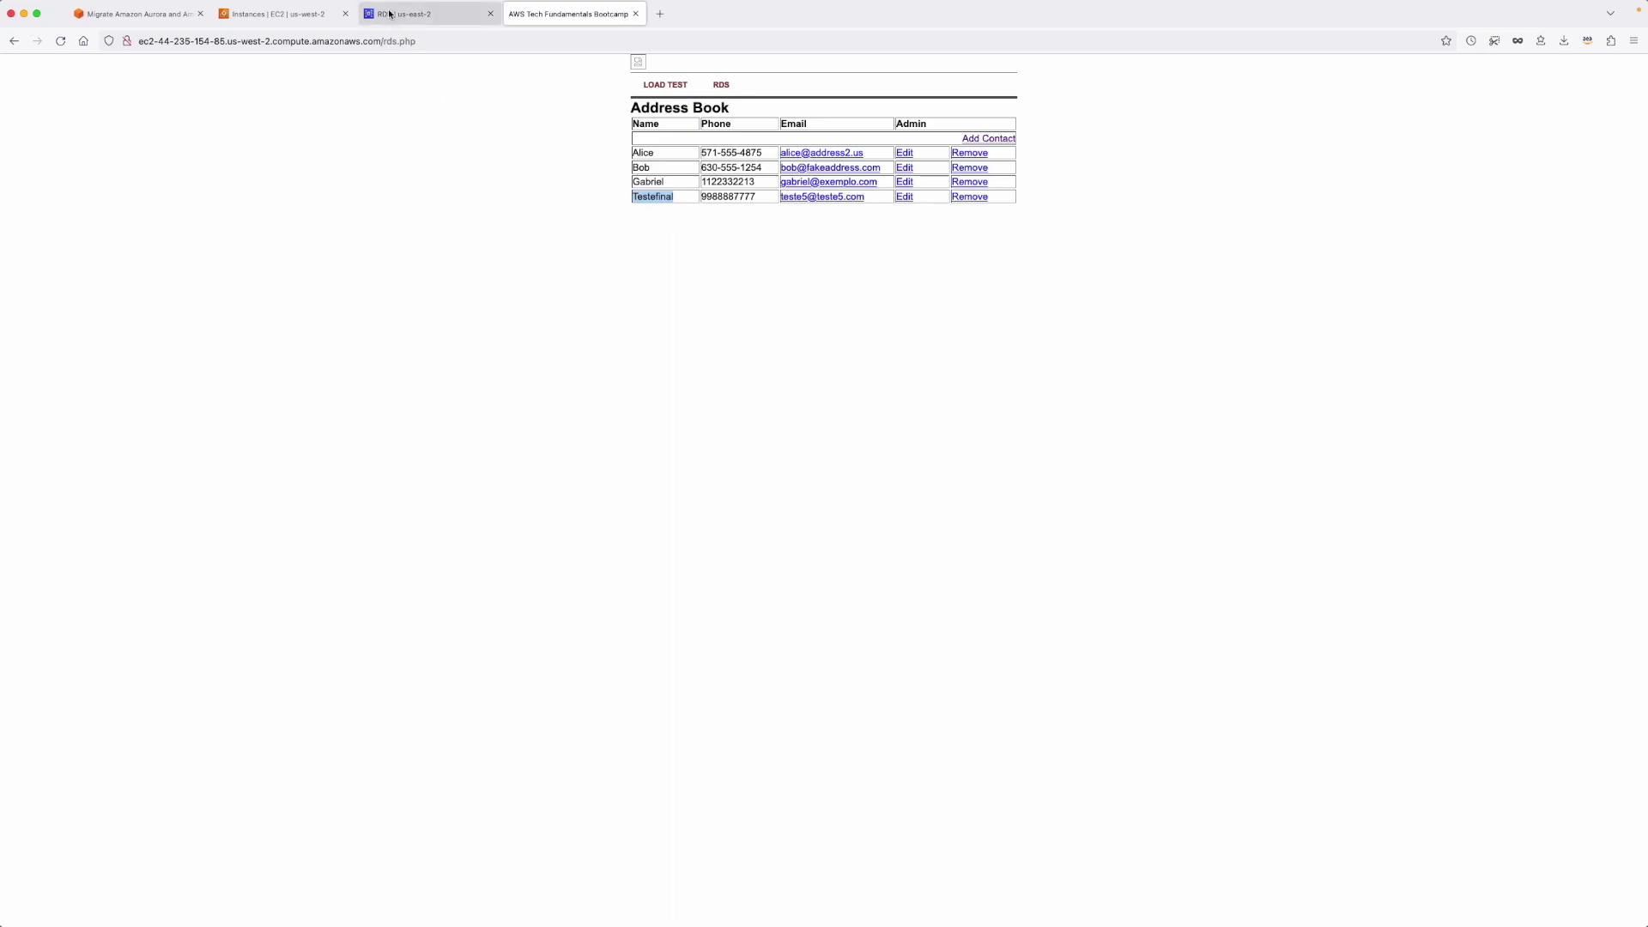
click(425, 10)
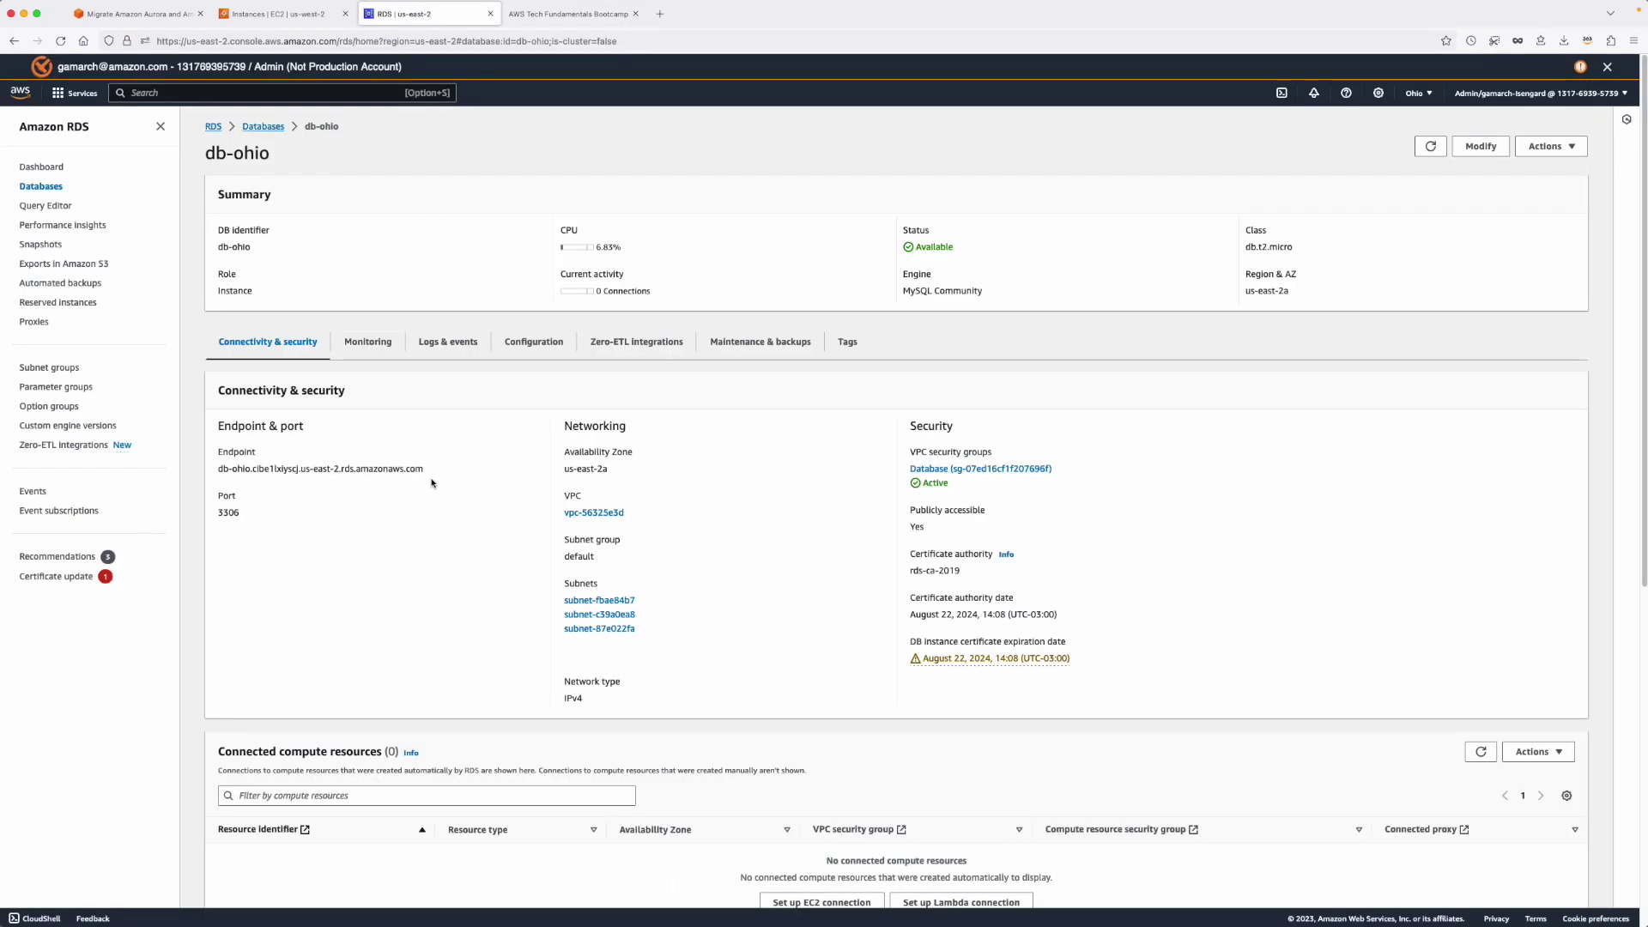
Copy db-ohio's endpoint address from its Connectivity & security details.
drag(427, 471, 209, 478)
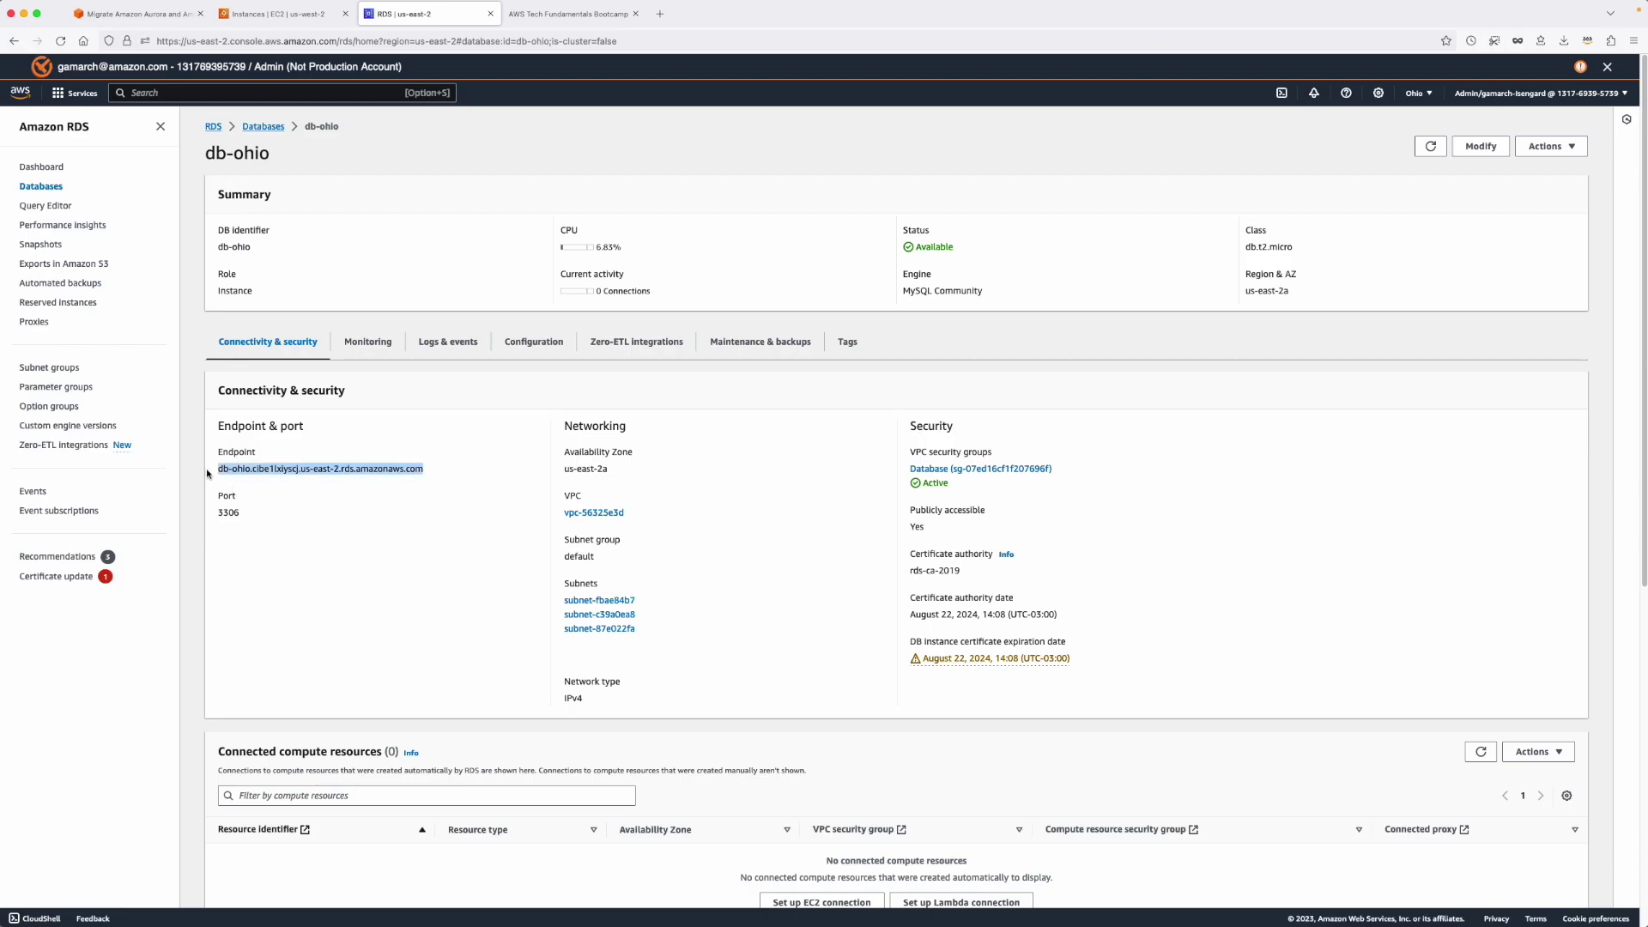
key(super+c)
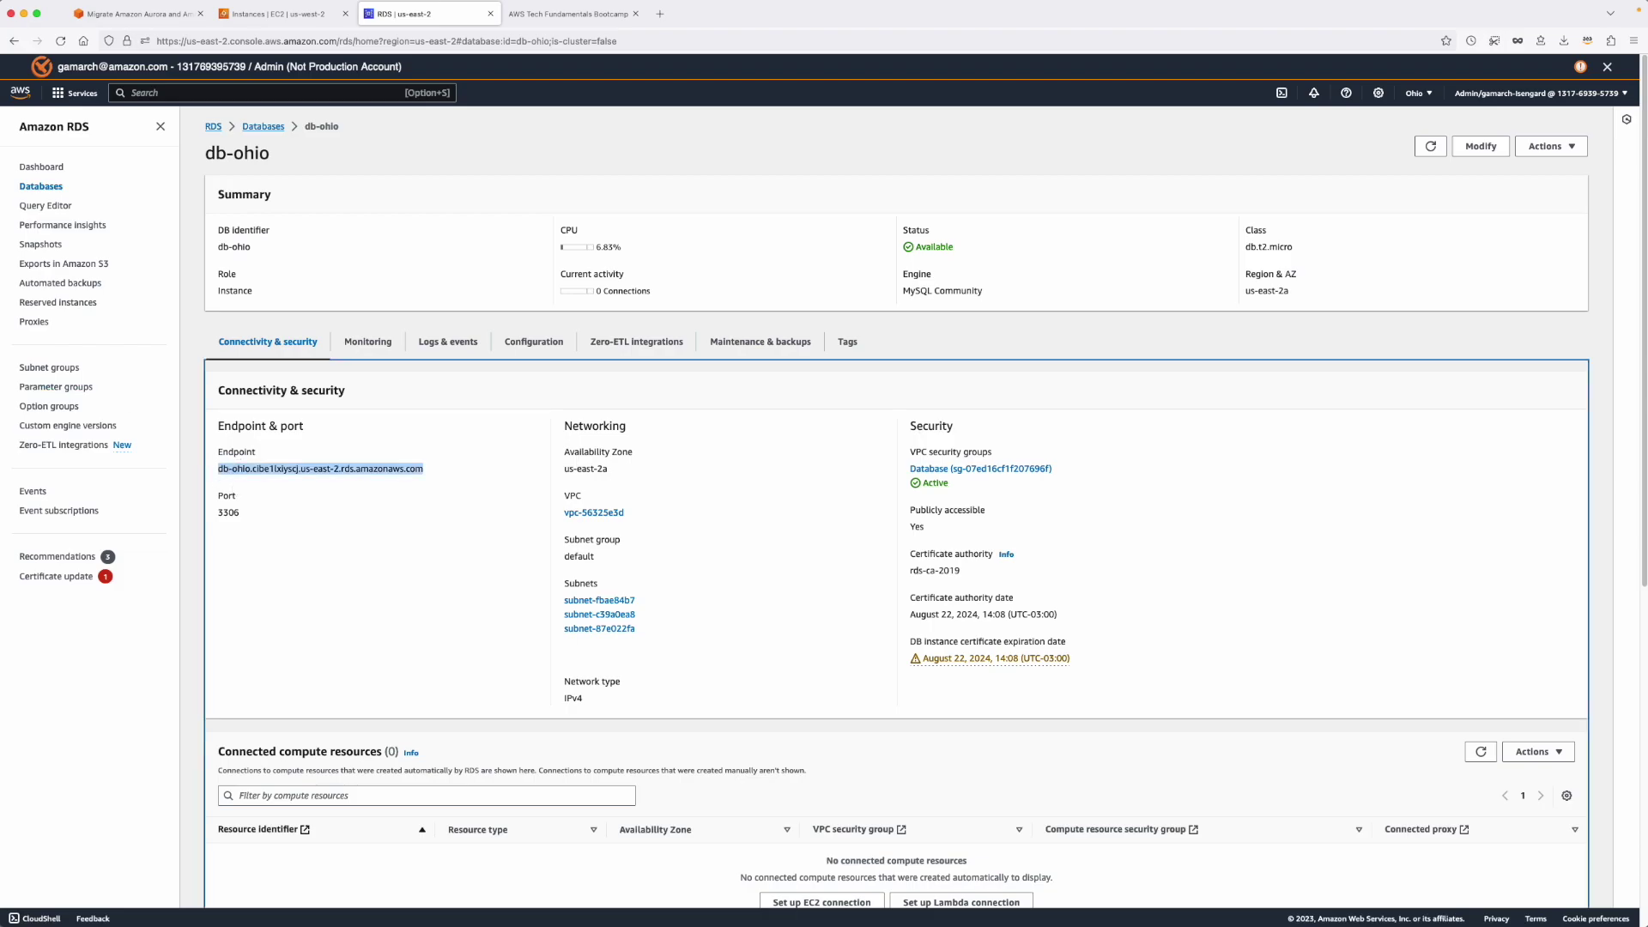
key(super+Tab)
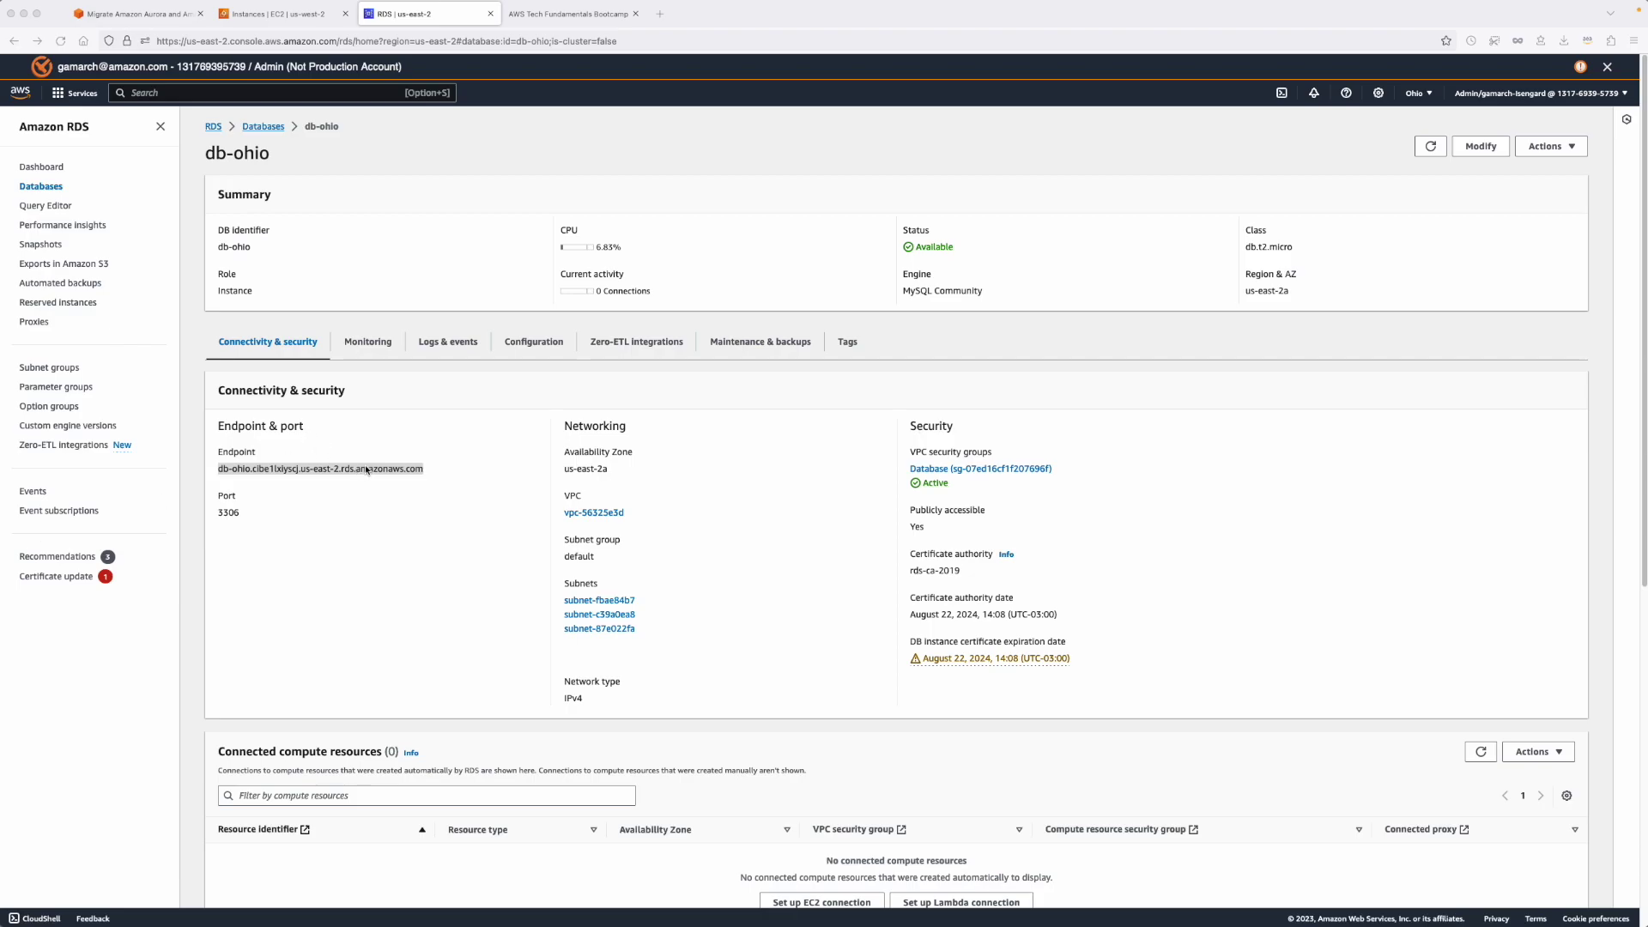
key(super+Tab)
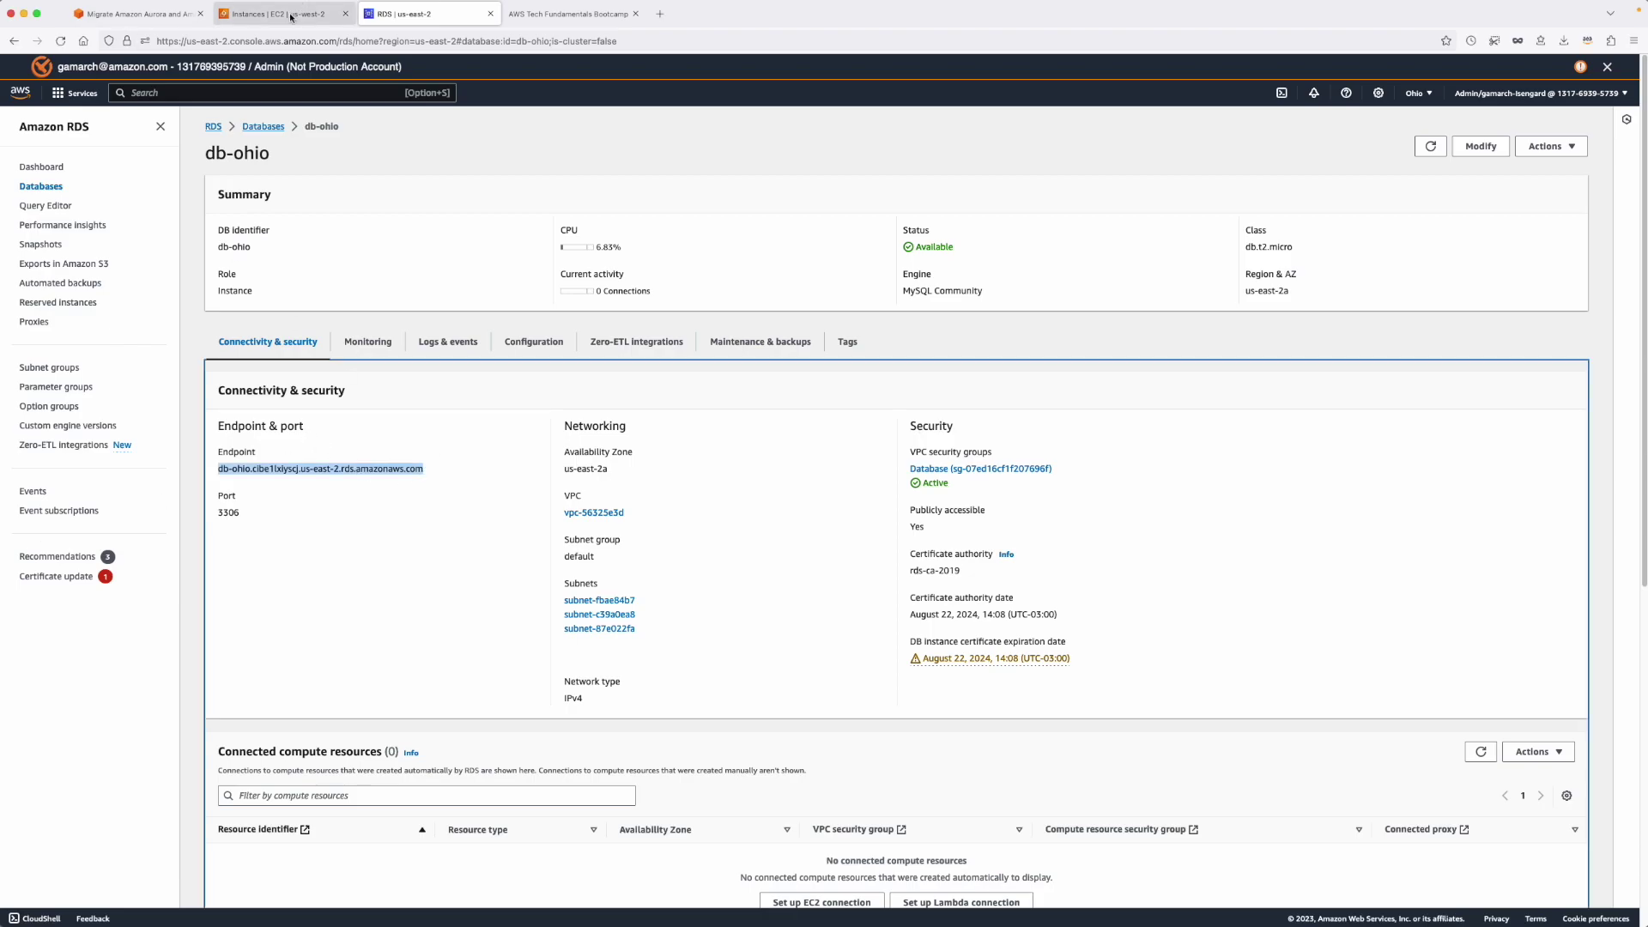
click(291, 15)
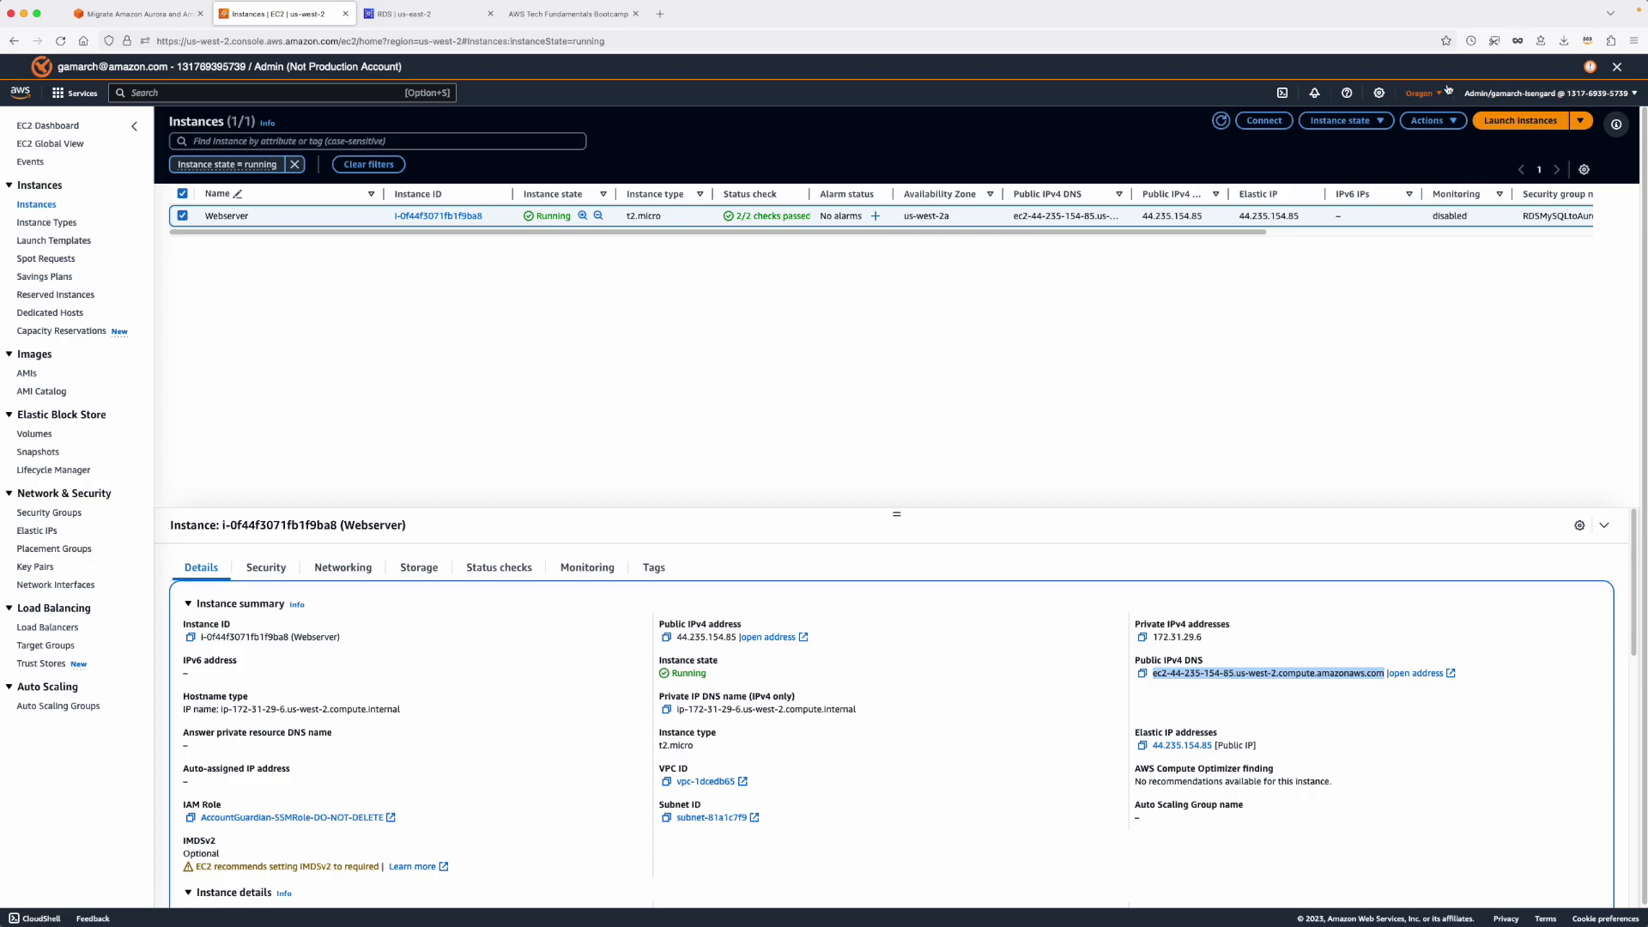
Connect to the Webserver instance through EC2 Instance Connect as ec2-user.
click(1262, 120)
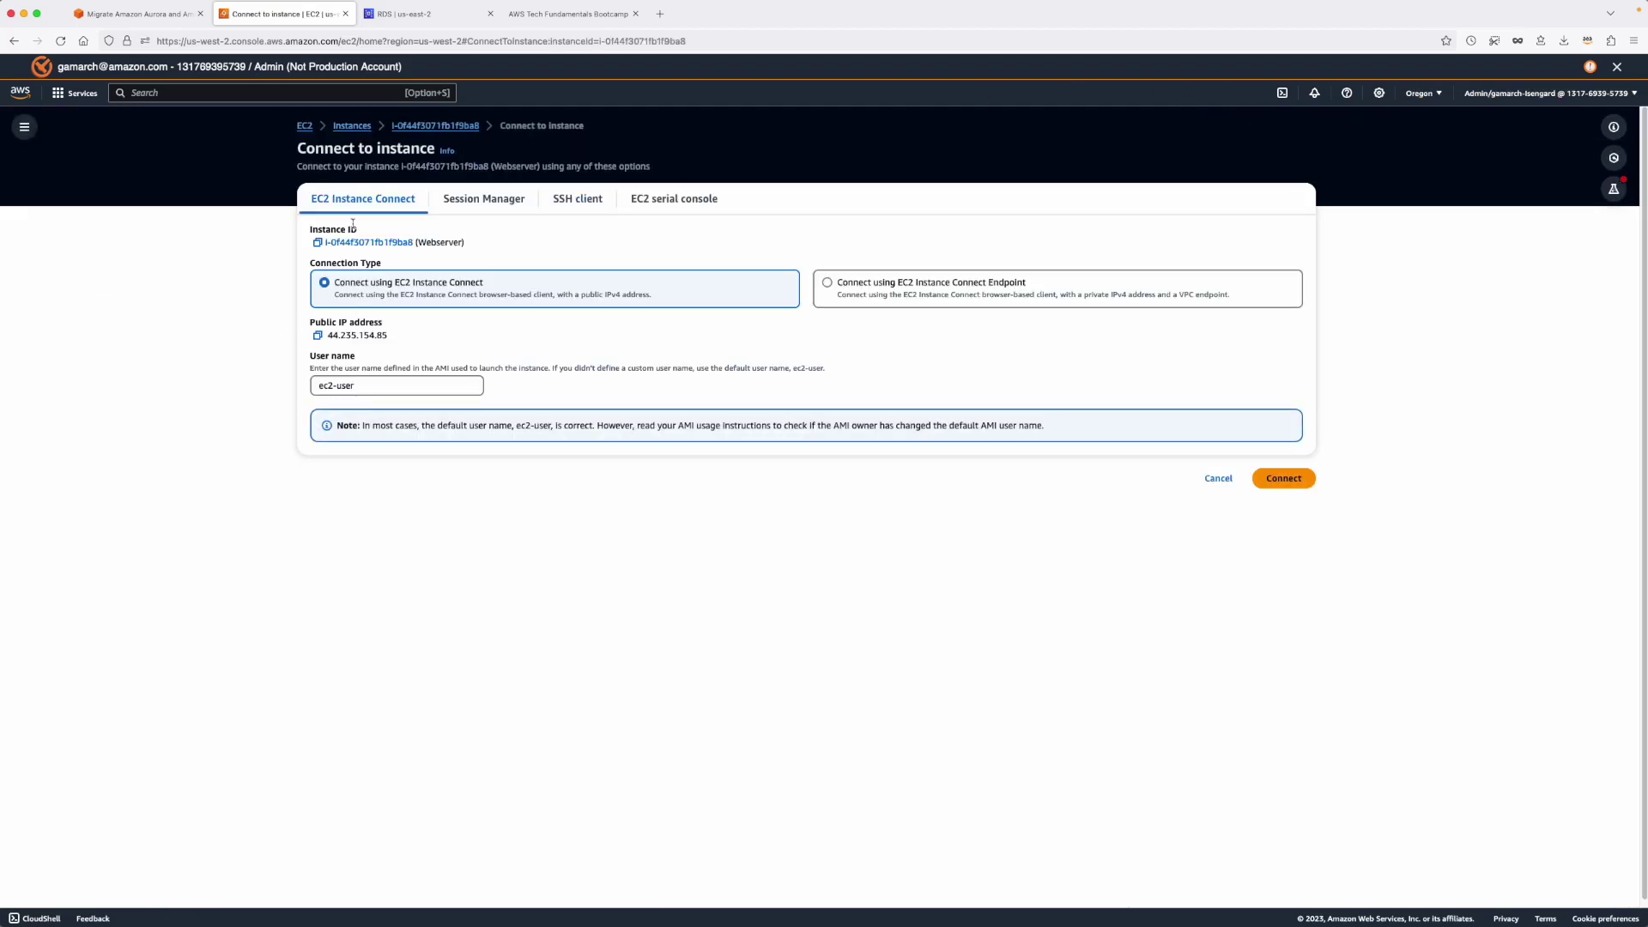
click(1283, 479)
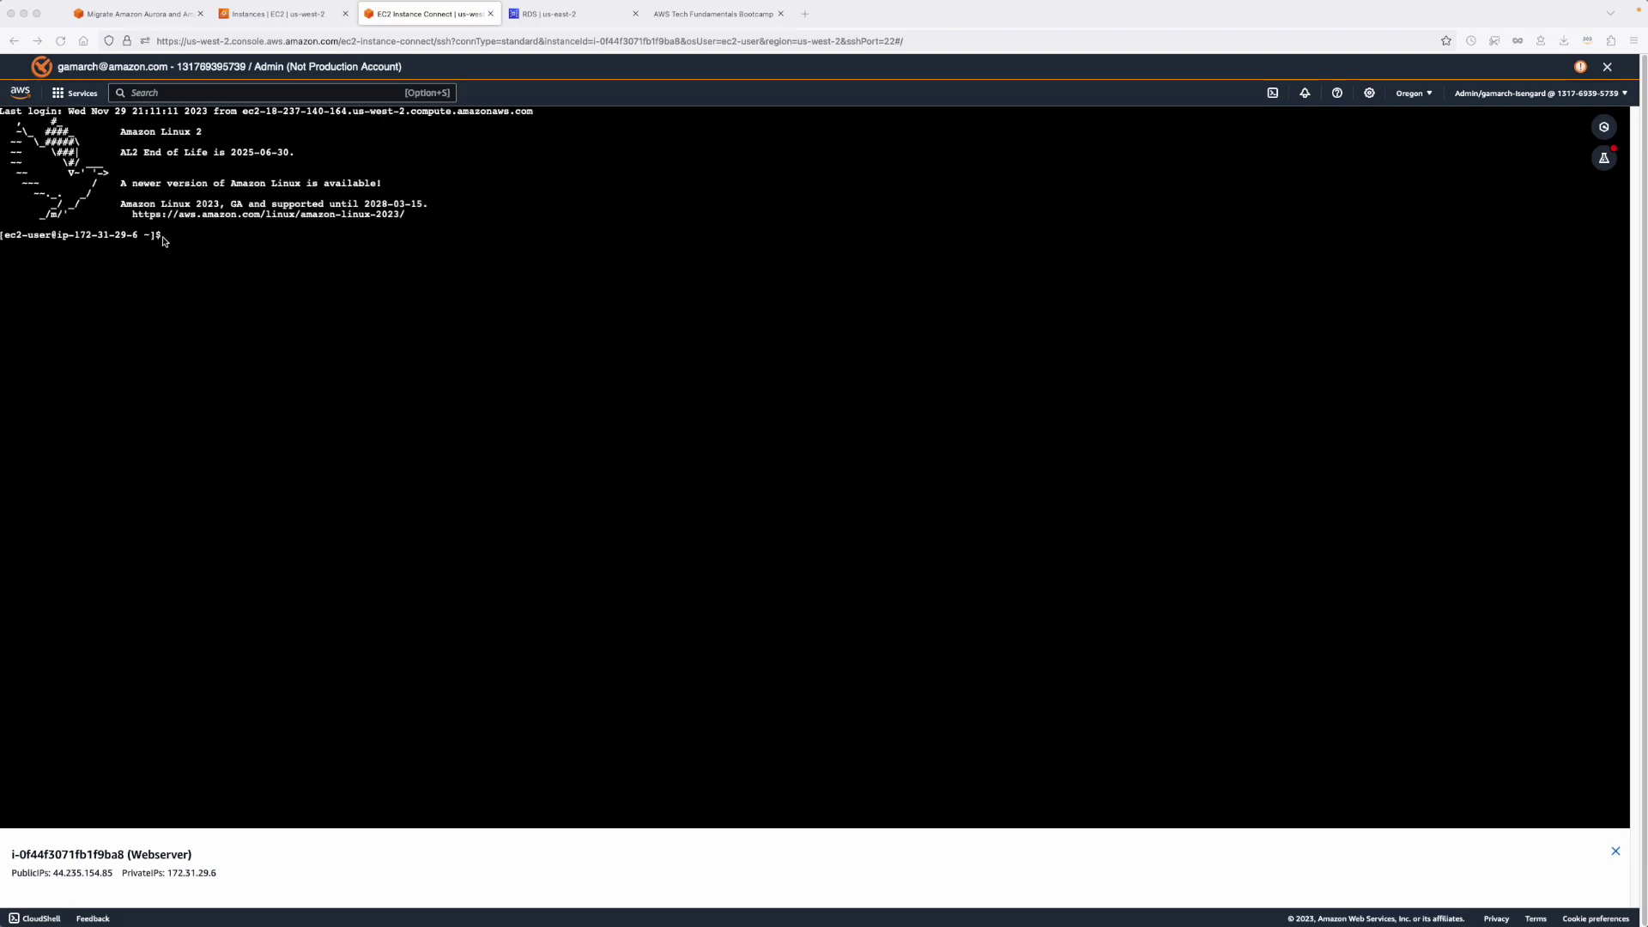
In the terminal, go to /var/www/html and open rds.conf.php with sudo vi.
click(171, 243)
key(super+v)
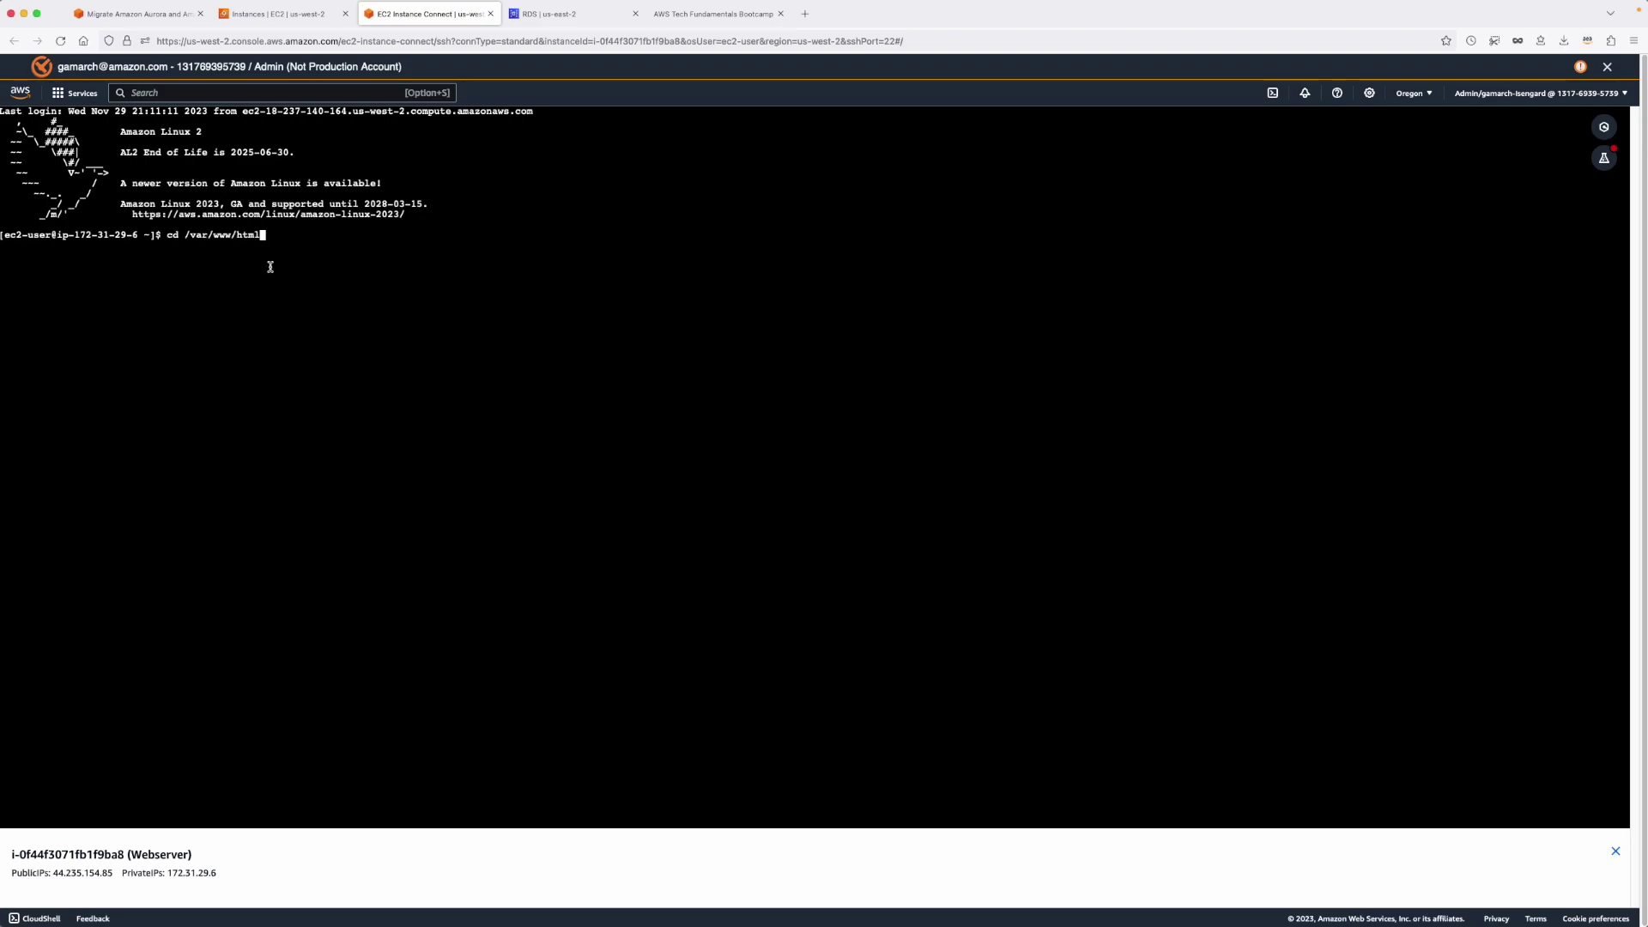
key(Return)
key(super+Tab)
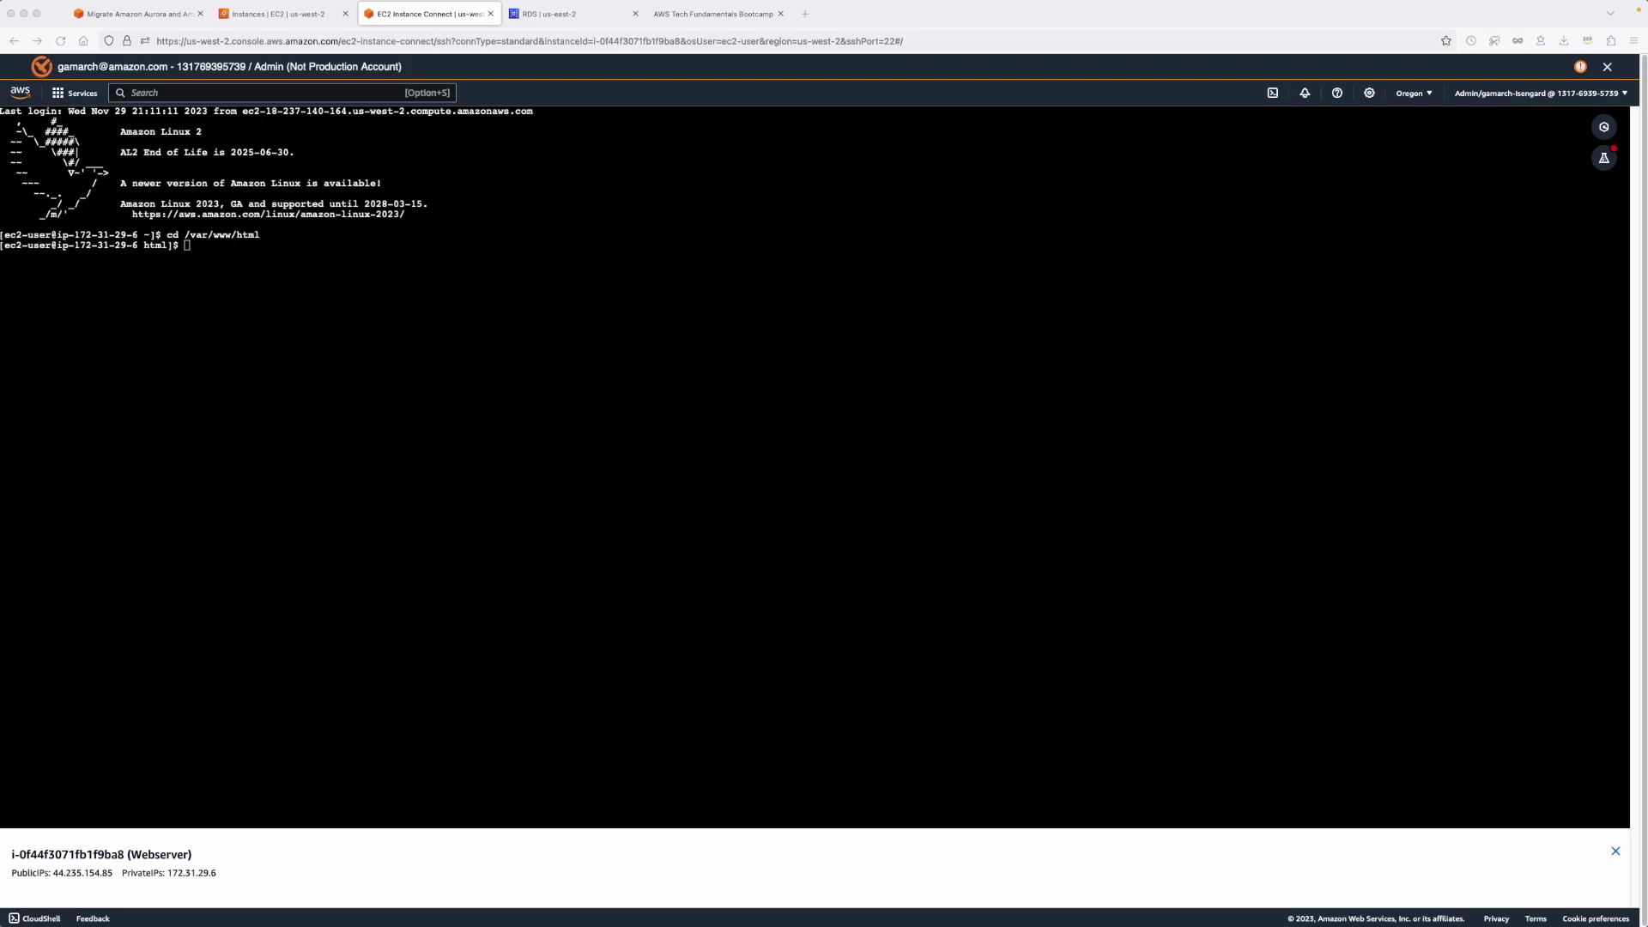
click(214, 262)
key(super+v)
key(Return)
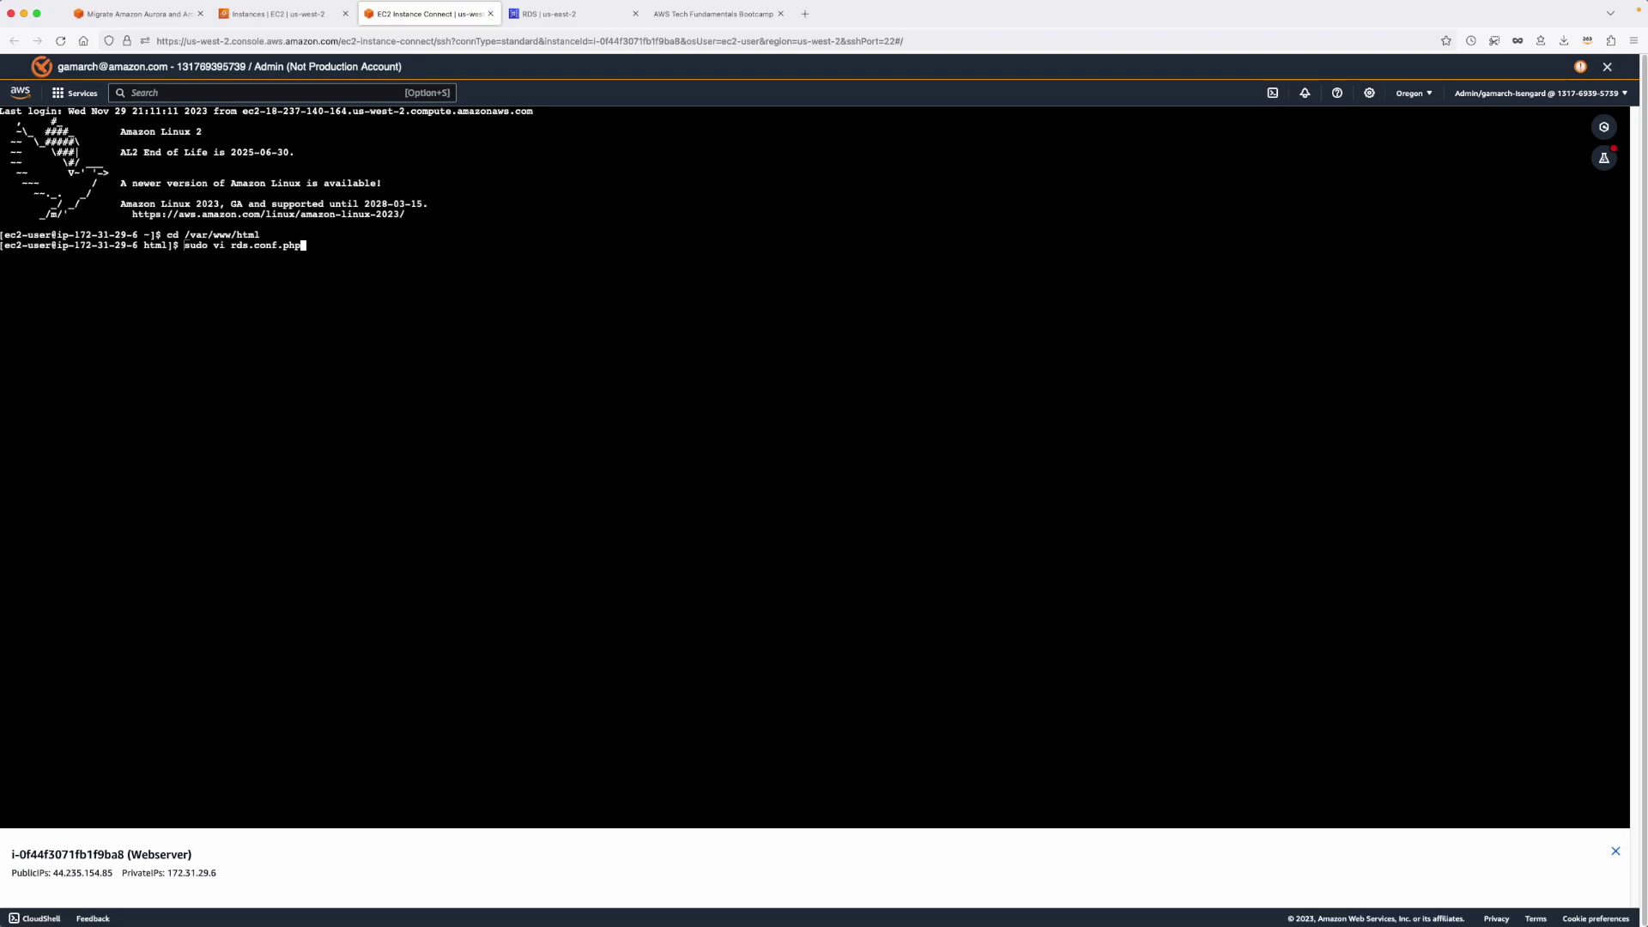
Replace the RDS_URL host with the db-ohio endpoint and save with :wq.
key(i)
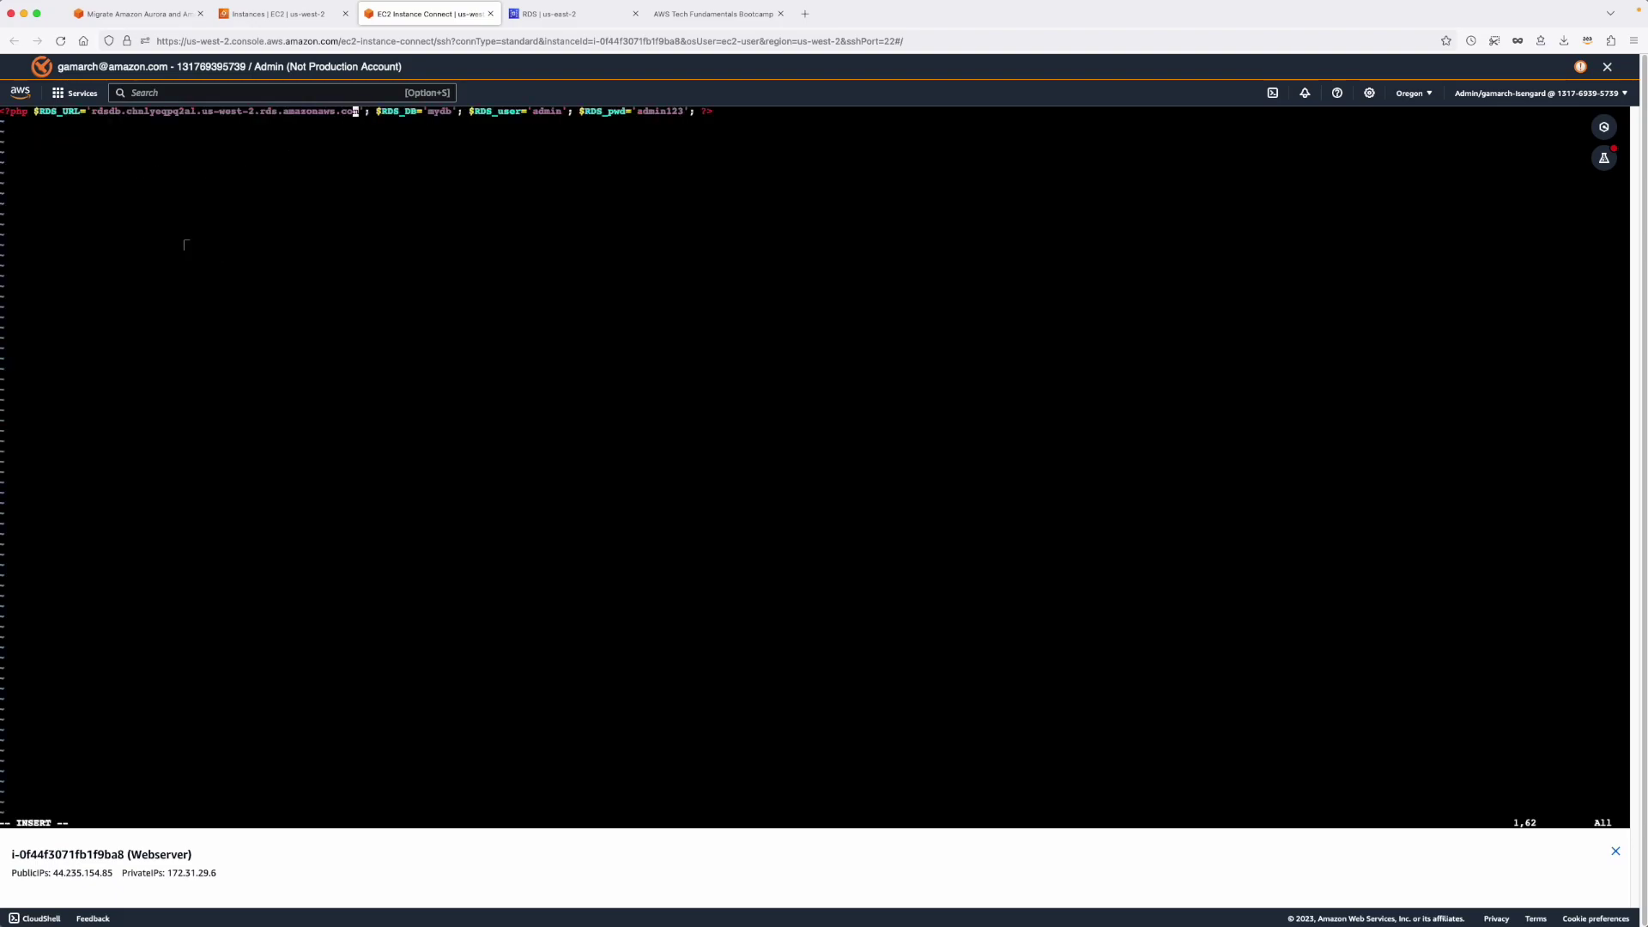
key(BackSpace)
key(BackSpace)
key(BackSpace)
key(BackSpace)
key(BackSpace)
key(BackSpace)
key(BackSpace)
key(BackSpace)
key(BackSpace)
key(BackSpace)
key(BackSpace)
key(BackSpace)
key(BackSpace)
key(BackSpace)
key(BackSpace)
key(BackSpace)
key(BackSpace)
key(BackSpace)
key(BackSpace)
key(BackSpace)
key(BackSpace)
key(BackSpace)
key(BackSpace)
key(BackSpace)
key(BackSpace)
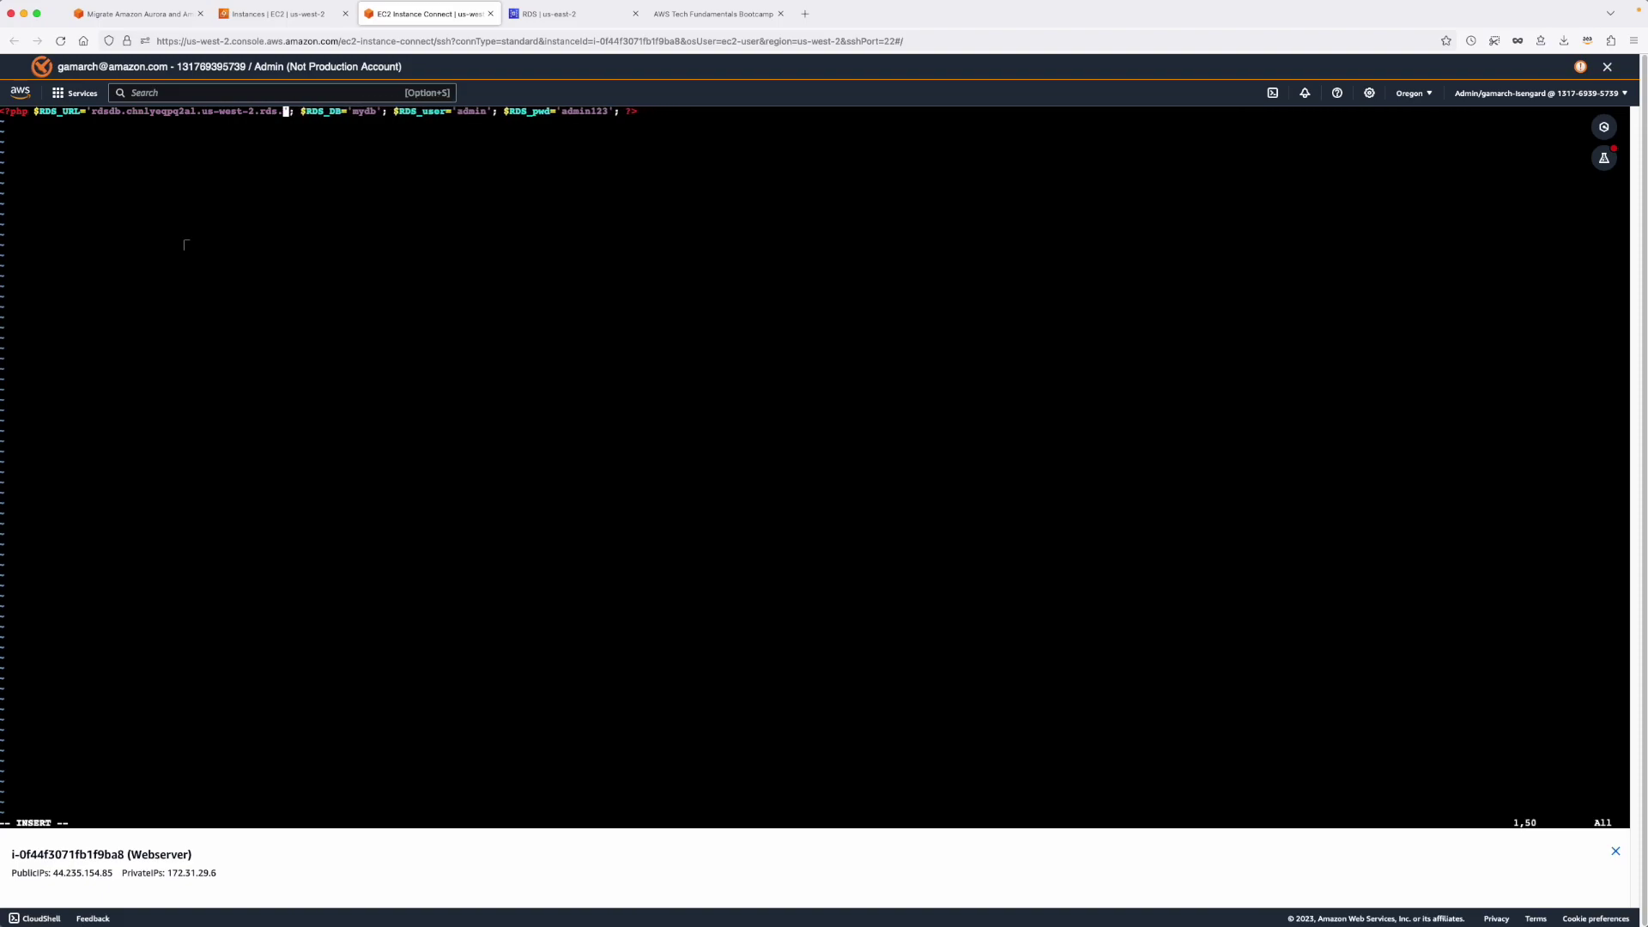
key(BackSpace)
key(BackSpace)
key(BackSpace)
key(BackSpace)
key(BackSpace)
key(BackSpace)
key(BackSpace)
key(BackSpace)
key(BackSpace)
key(BackSpace)
key(BackSpace)
key(BackSpace)
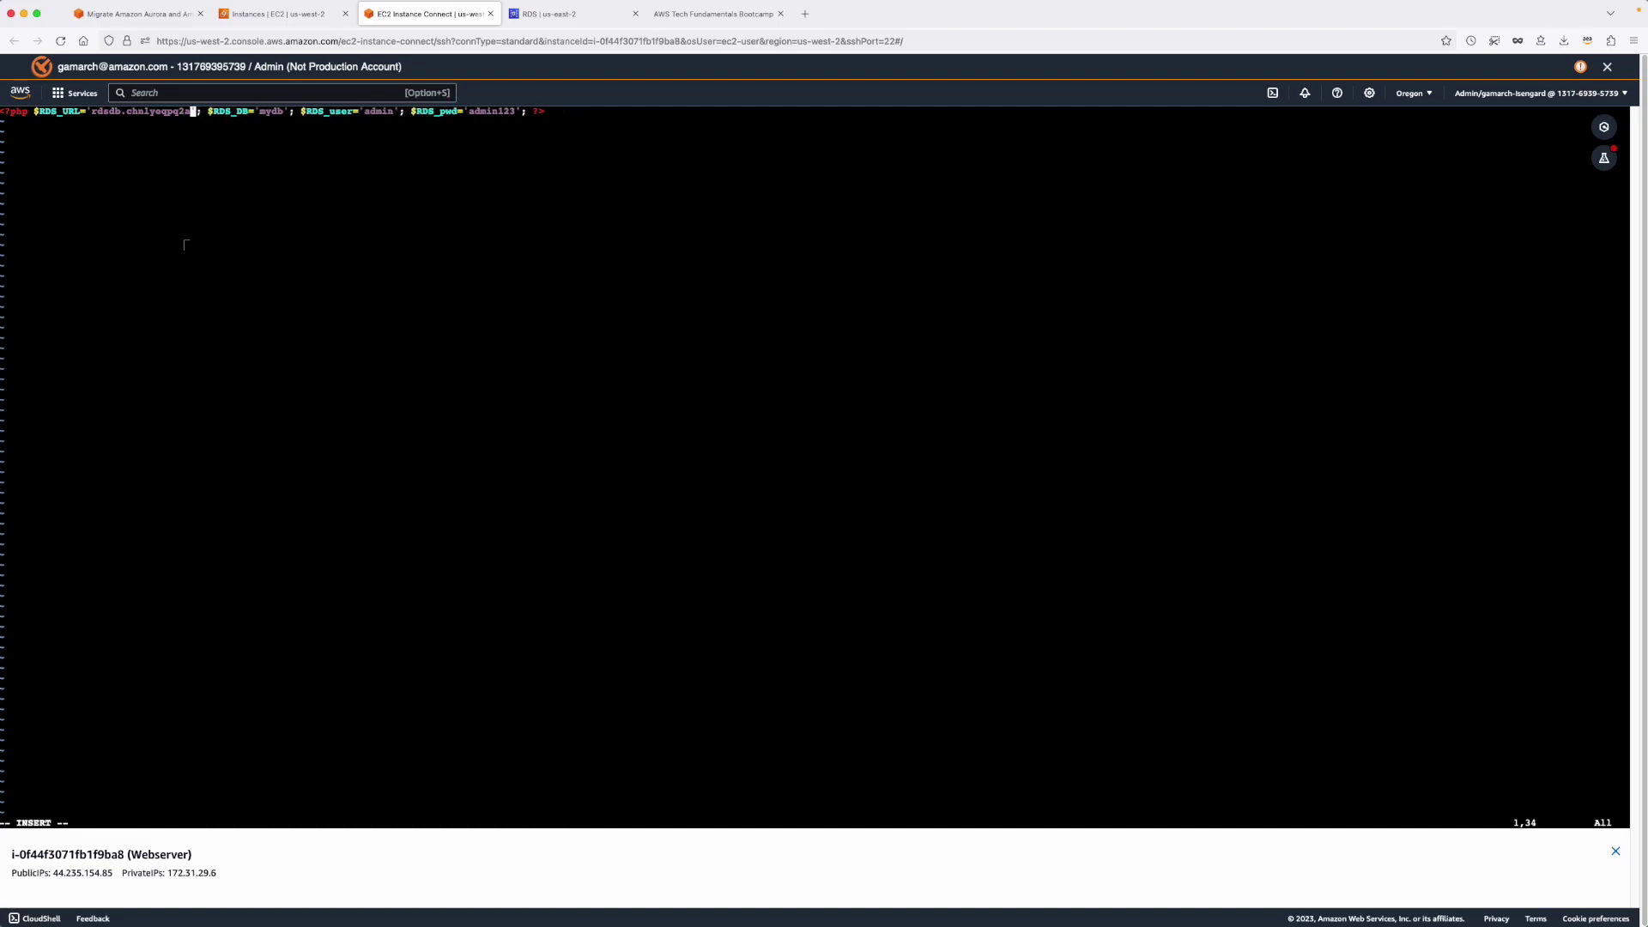
key(BackSpace)
key(BackSpace)
key(BackSpace)
key(BackSpace)
key(BackSpace)
key(BackSpace)
key(BackSpace)
key(BackSpace)
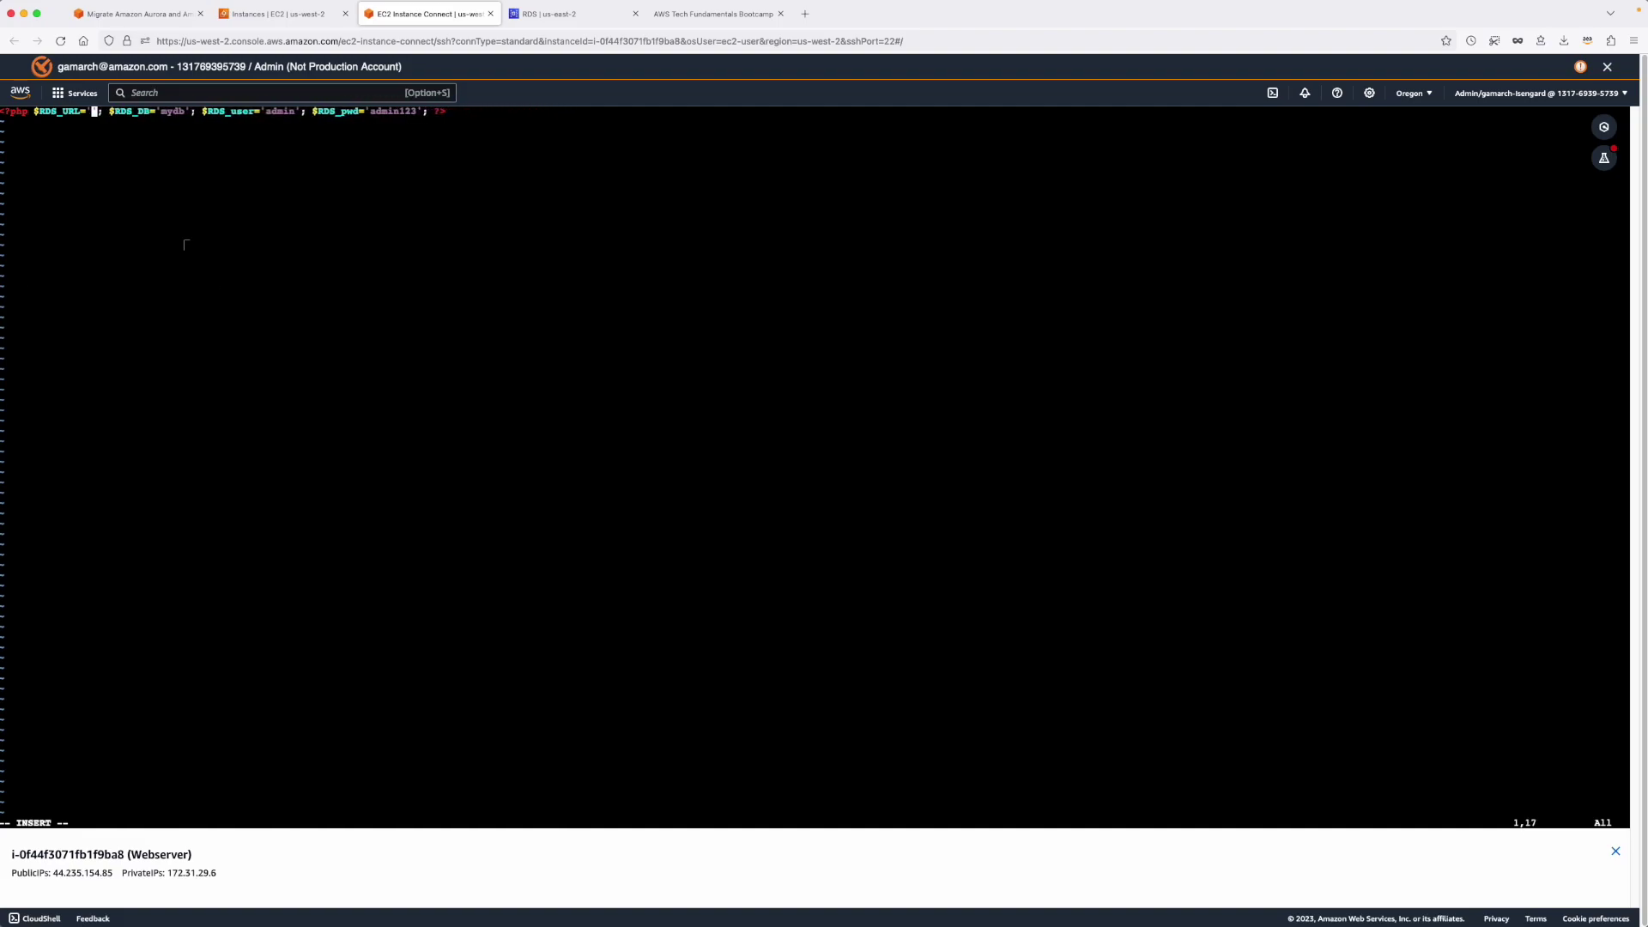
key(super+Tab)
key(super+Tab)
key(super+v)
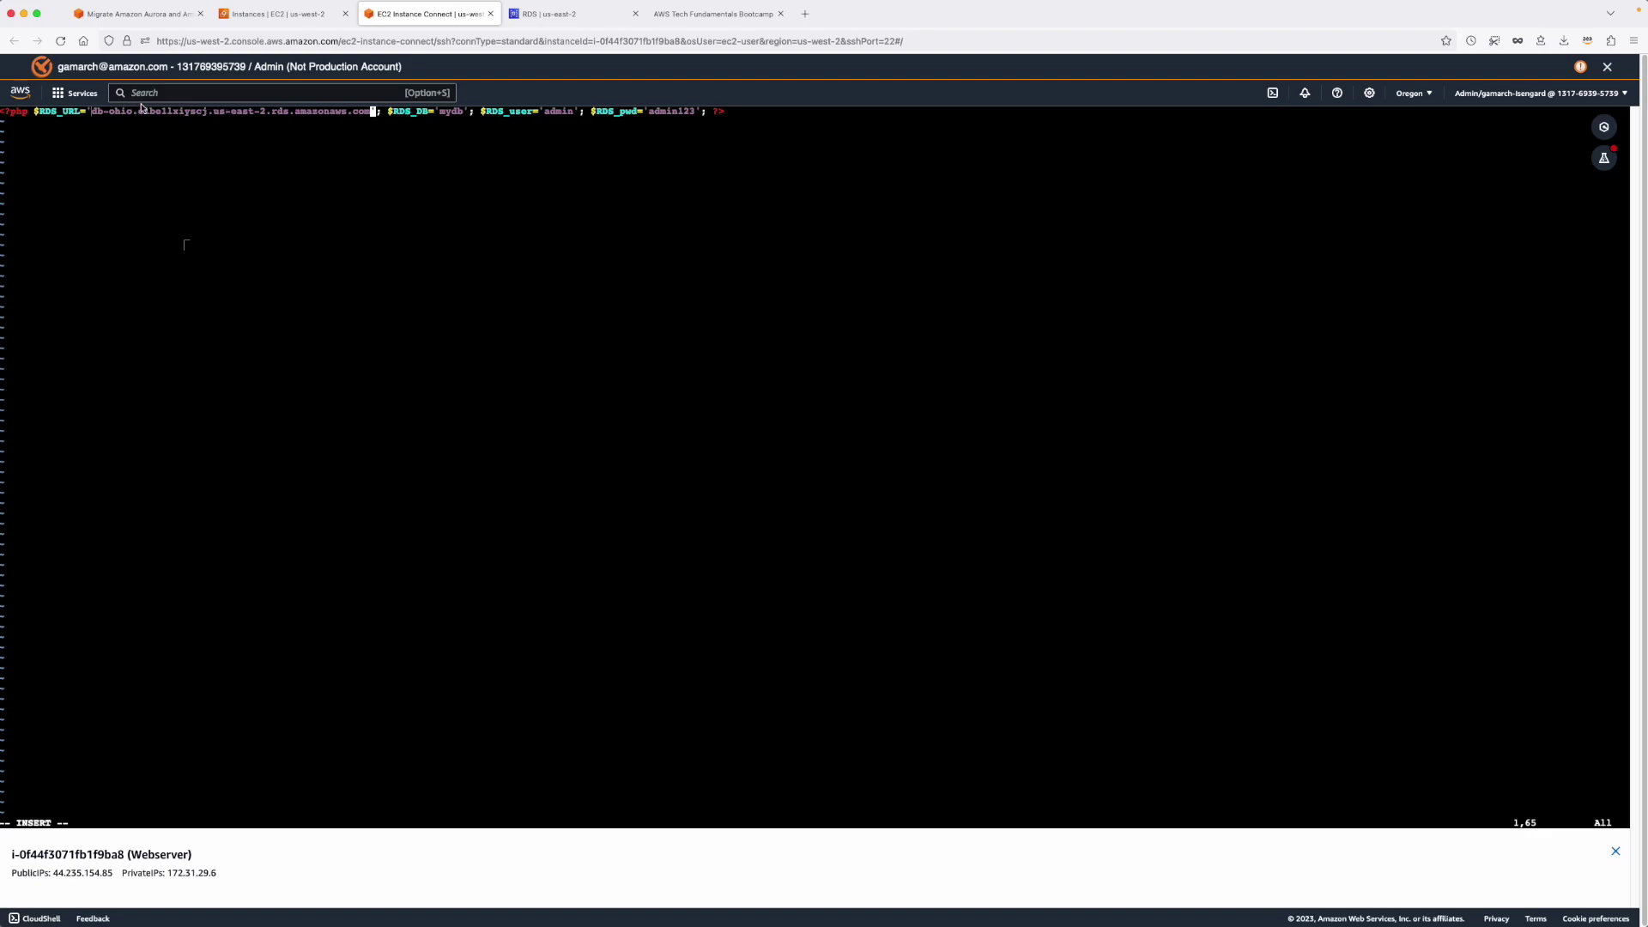
key(Escape)
text(:wq!)
key(Return)
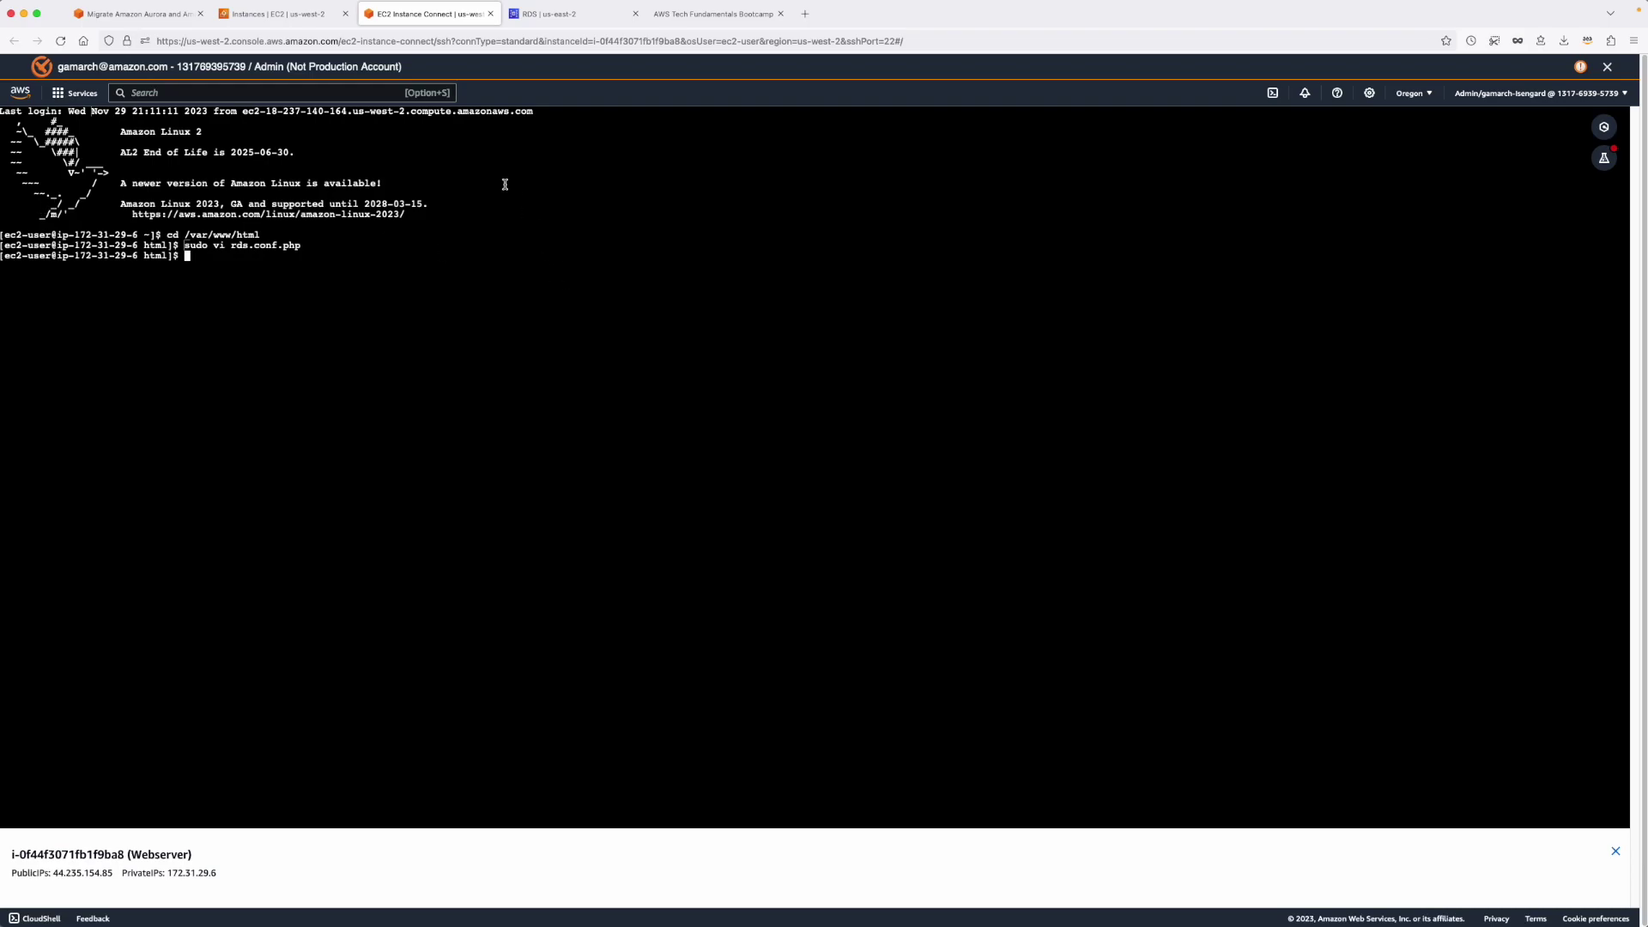
Close the terminal and open the site's RDS address book page, showing the Testefinal entry.
click(491, 14)
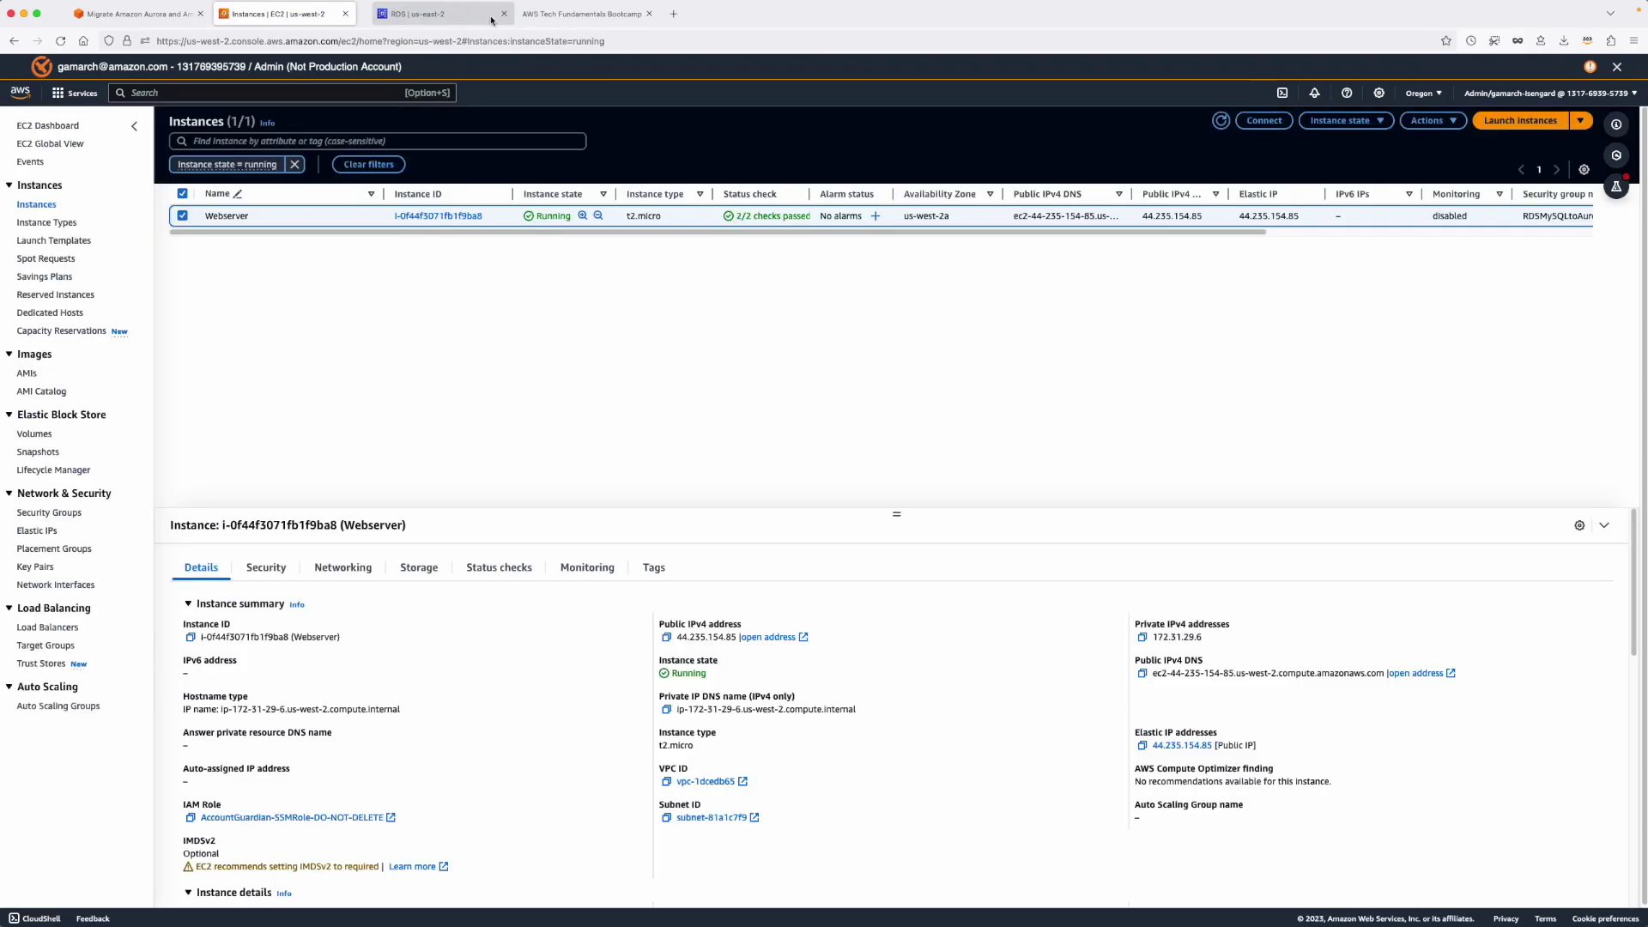
click(554, 13)
click(642, 67)
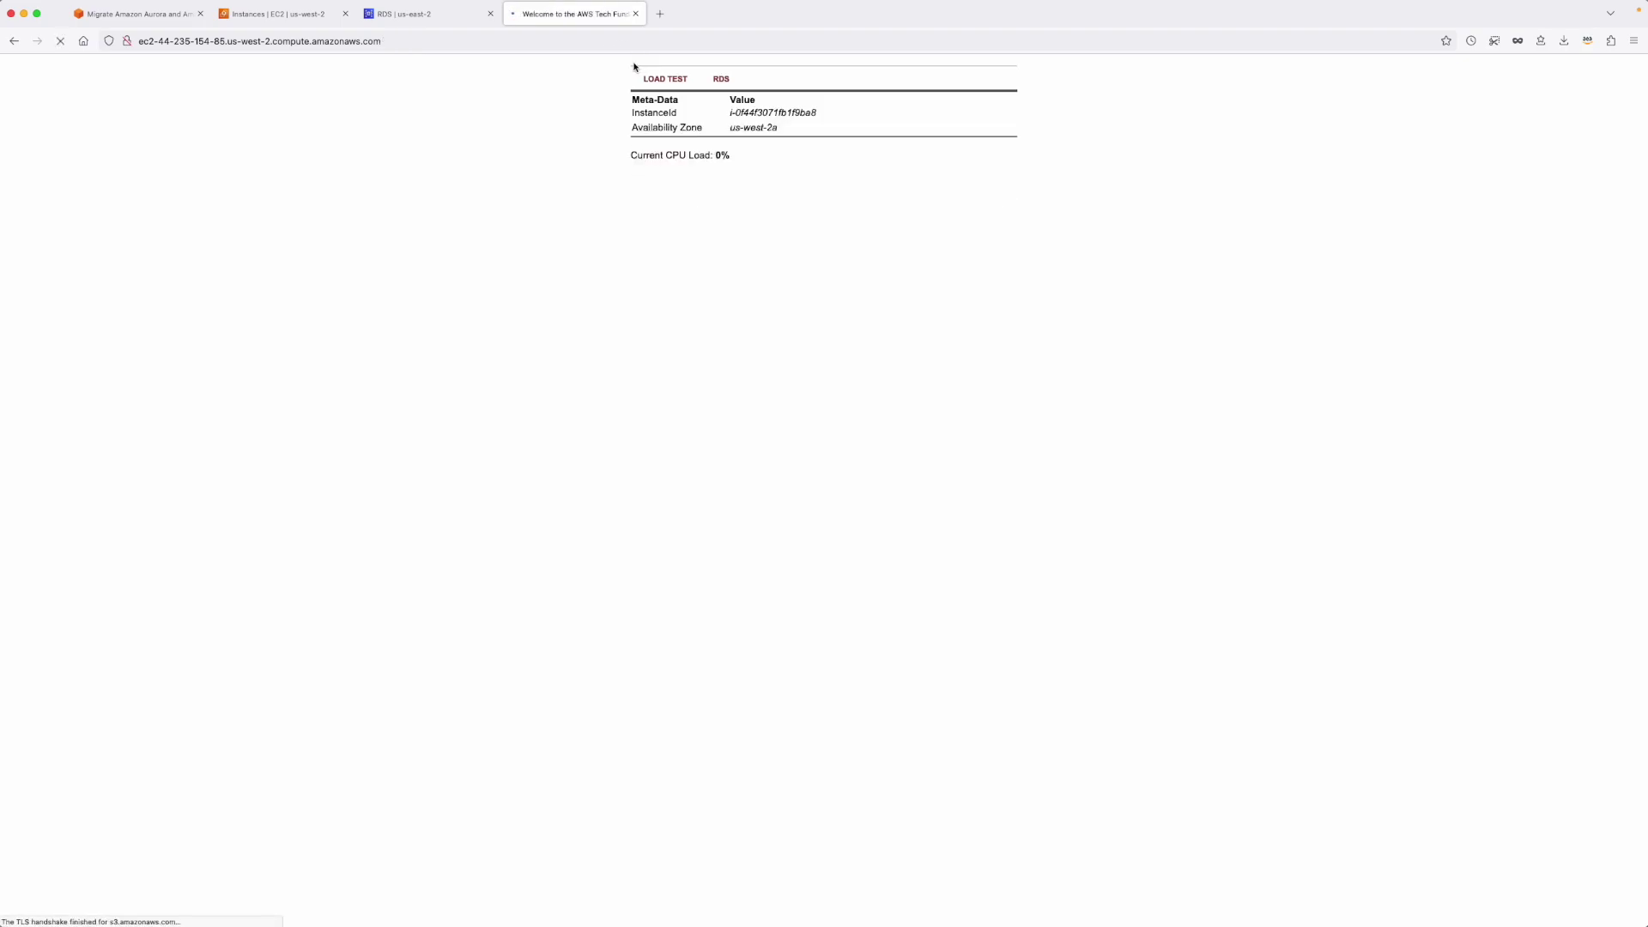
click(718, 87)
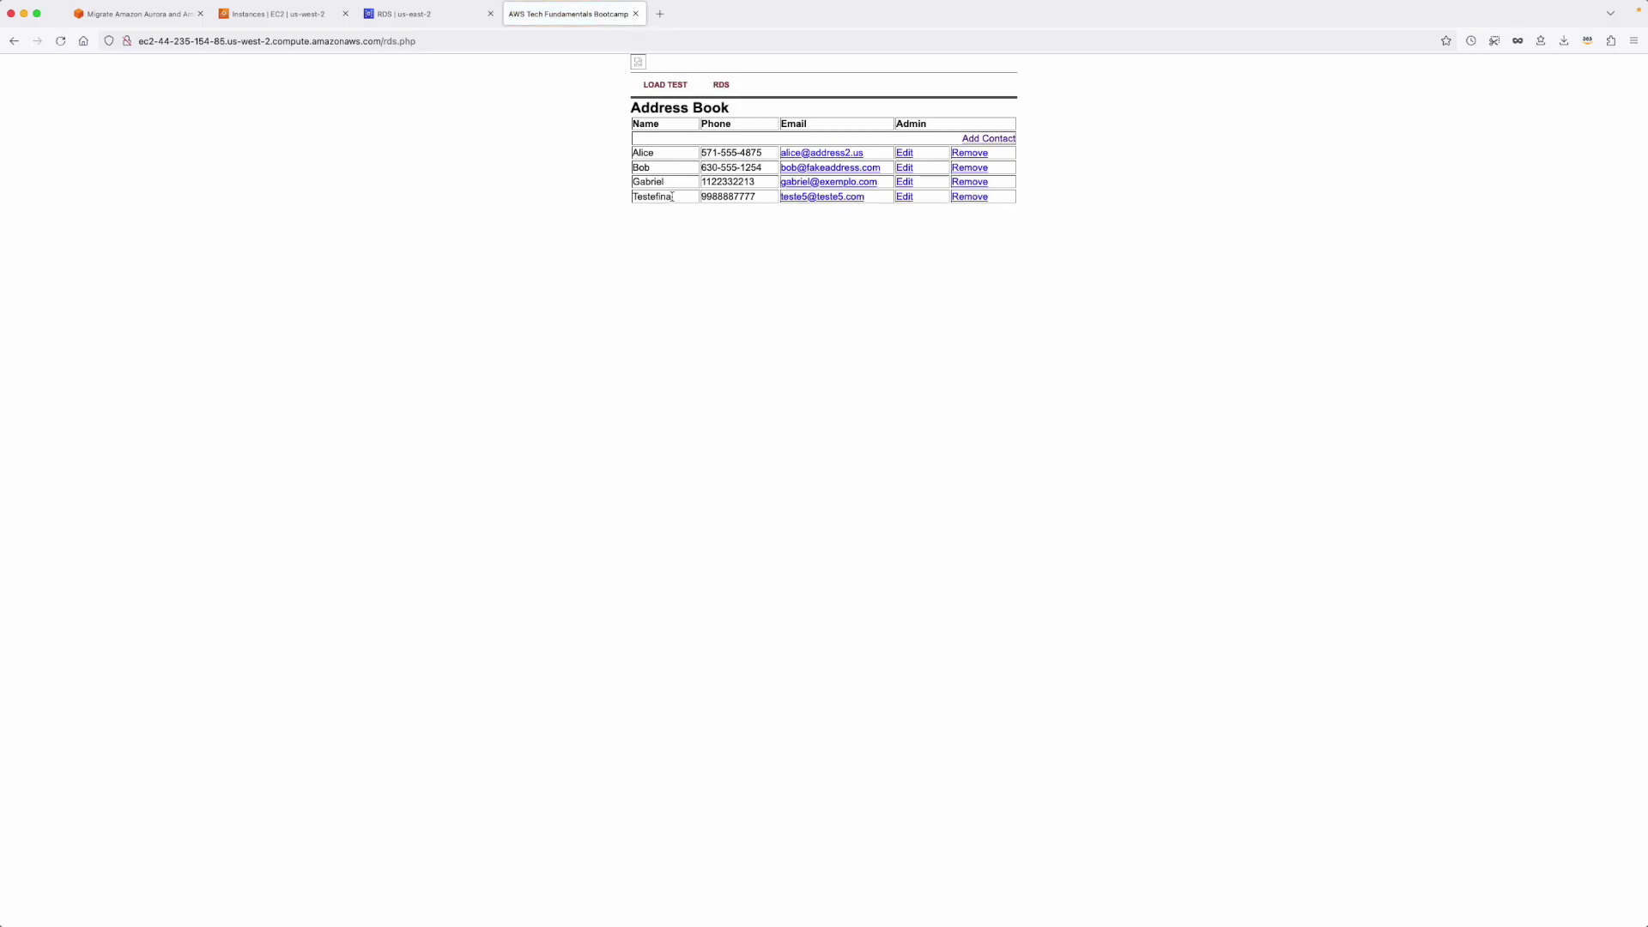
drag(674, 198, 630, 197)
Add contact Final2 with a phone number and a previously used e-mail, then submit.
click(1003, 139)
click(755, 142)
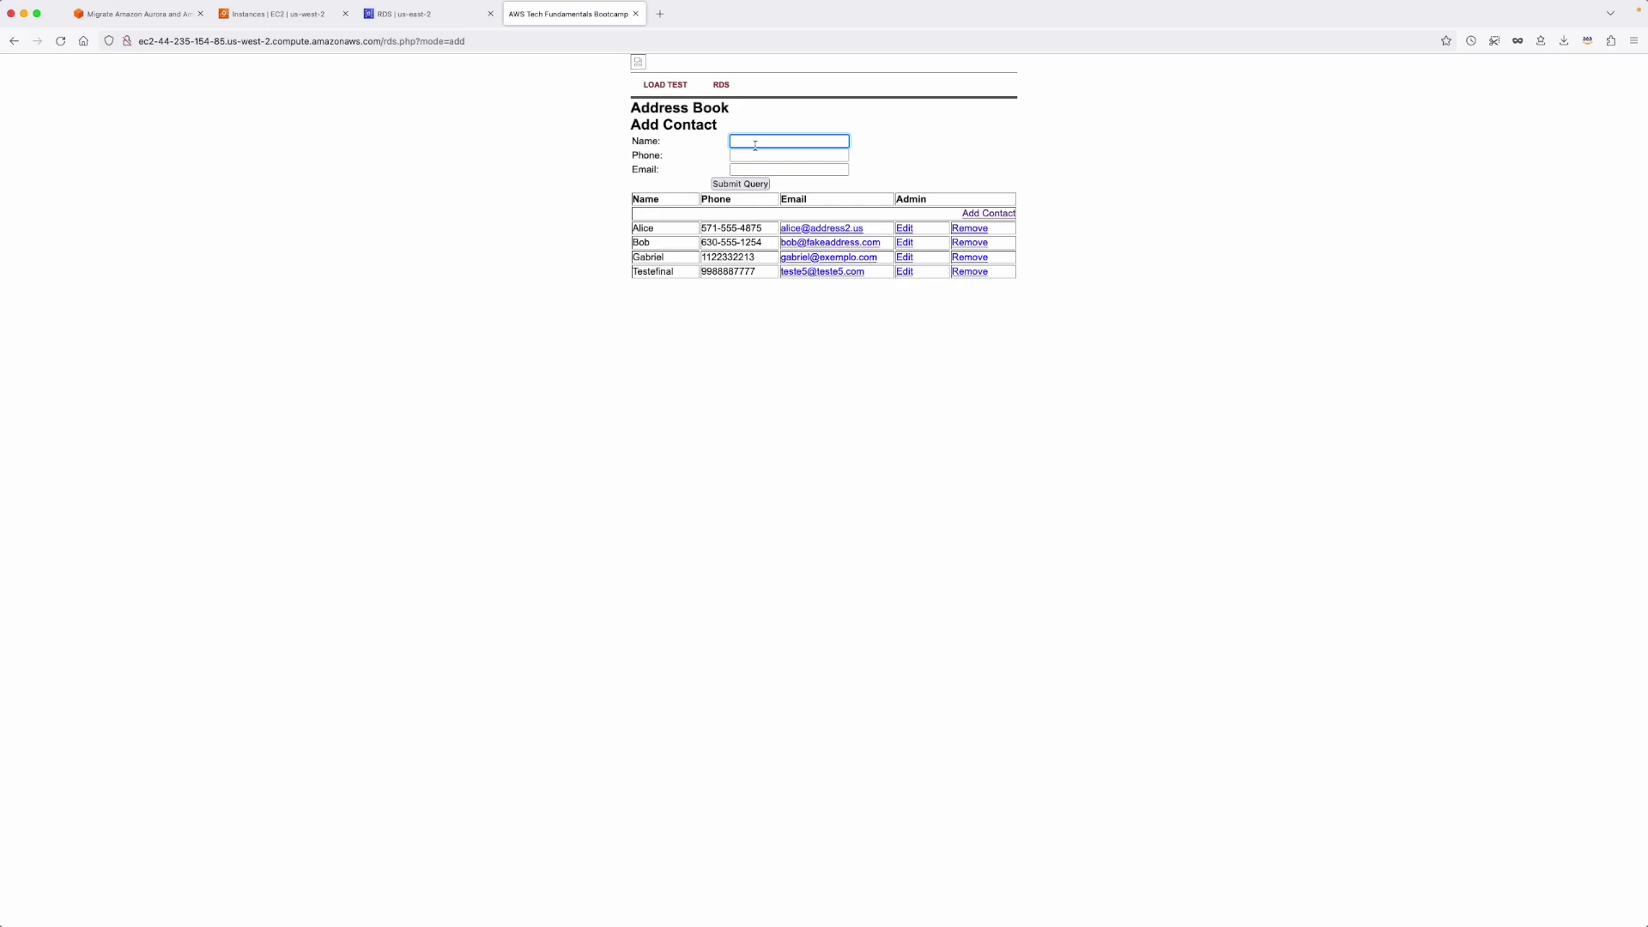
key(Tab)
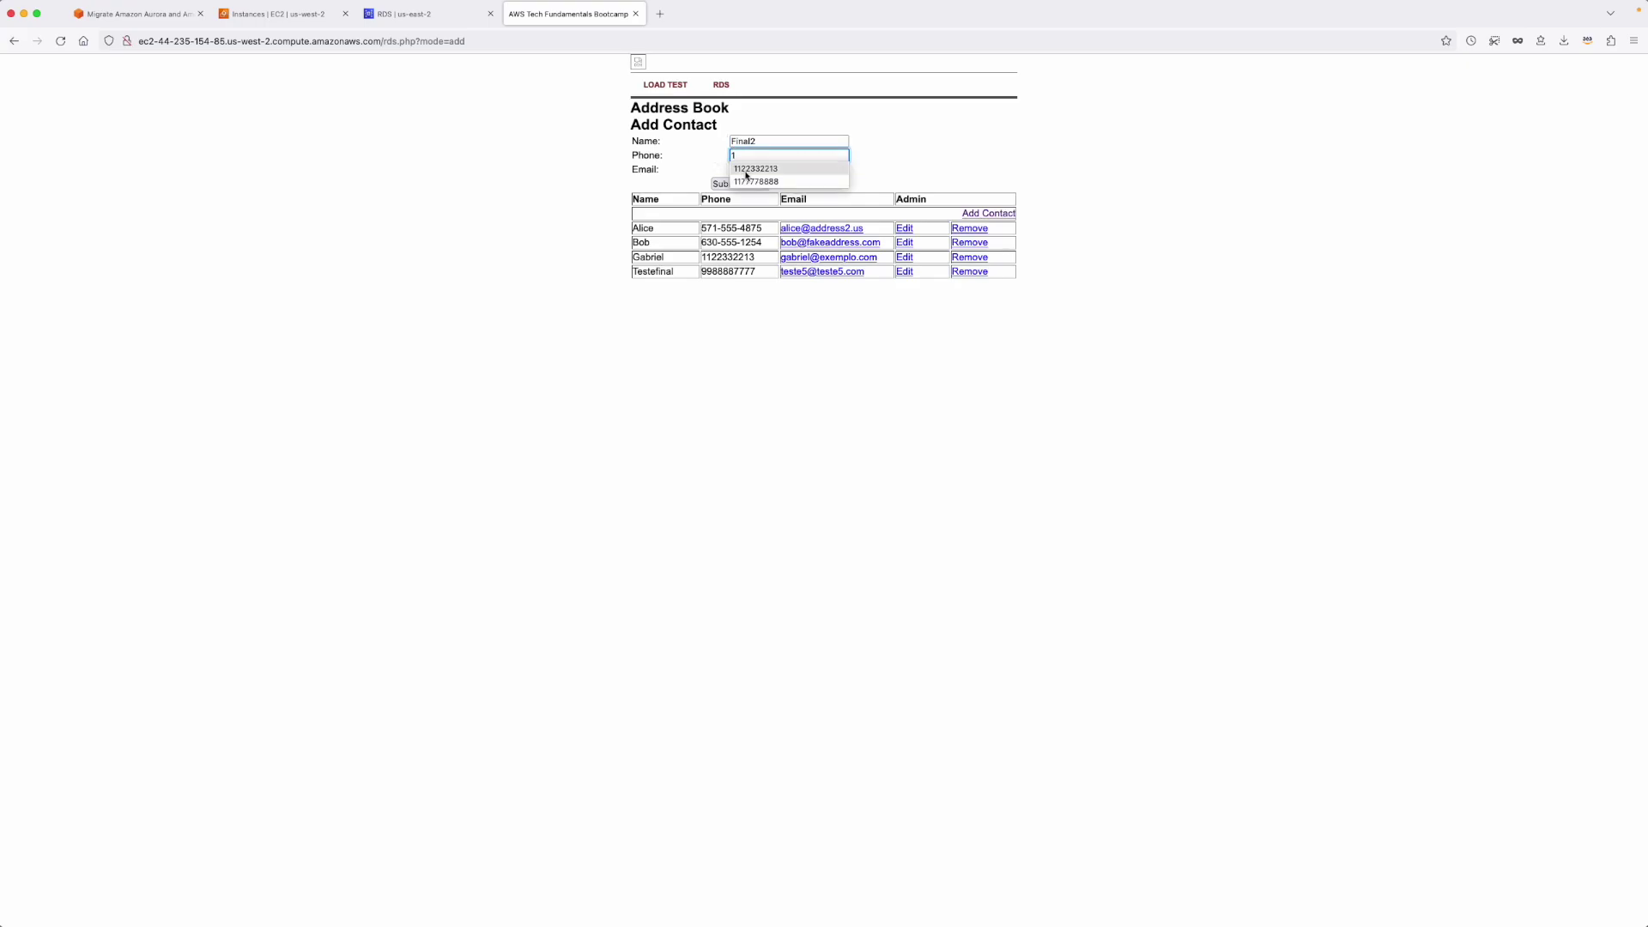
click(769, 167)
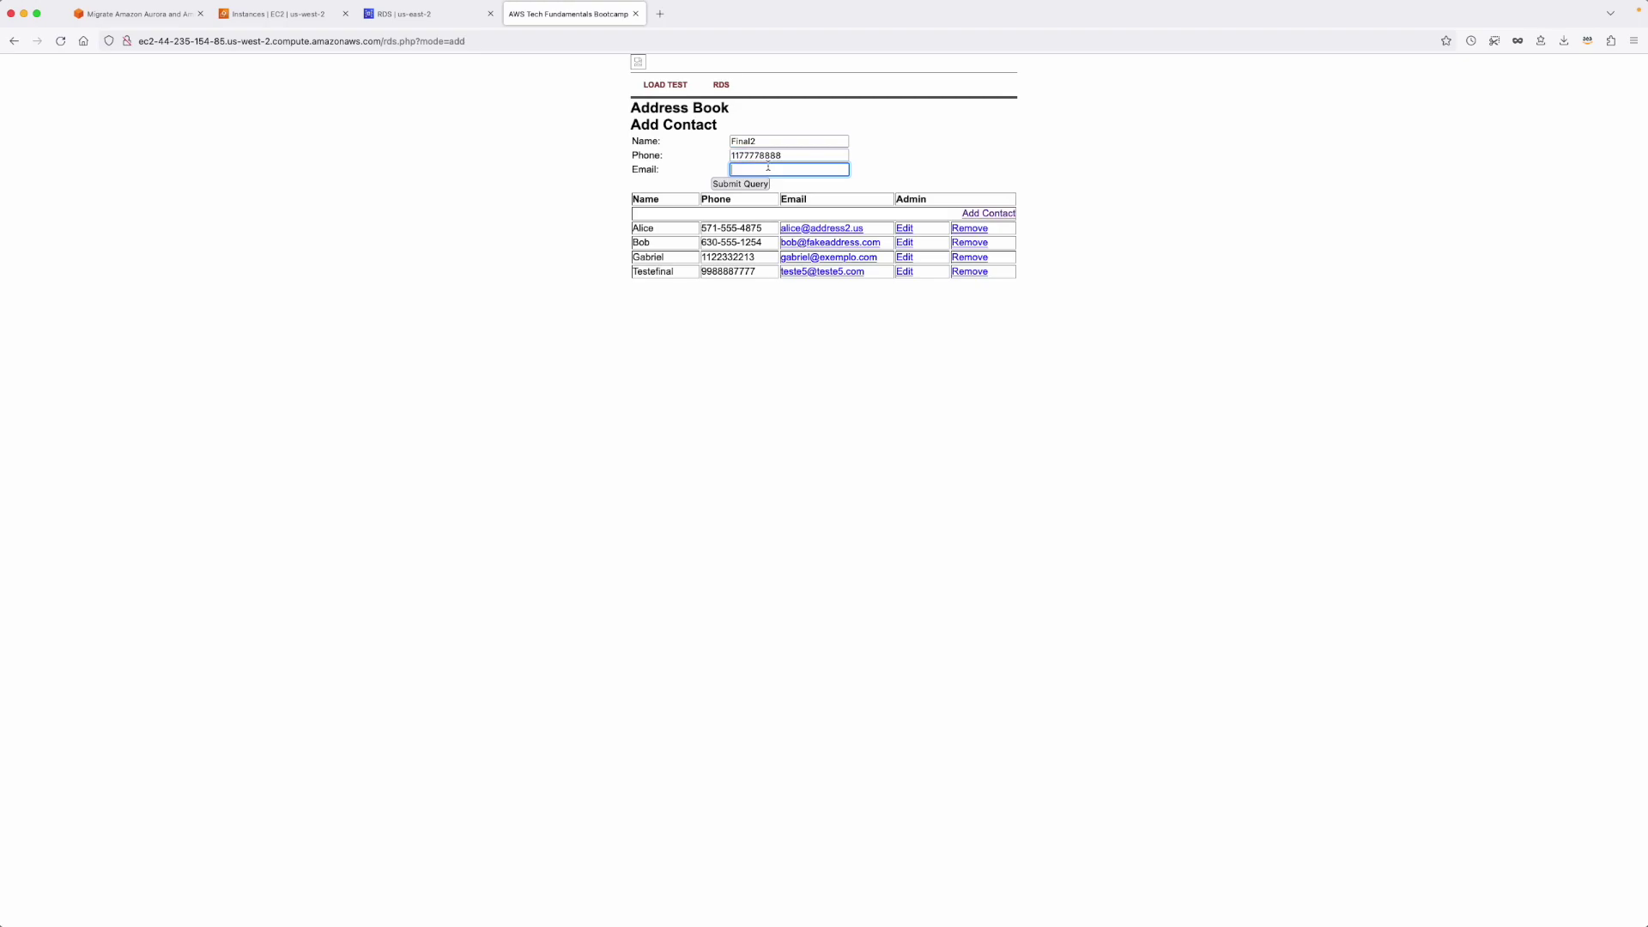
click(768, 166)
click(799, 241)
click(745, 185)
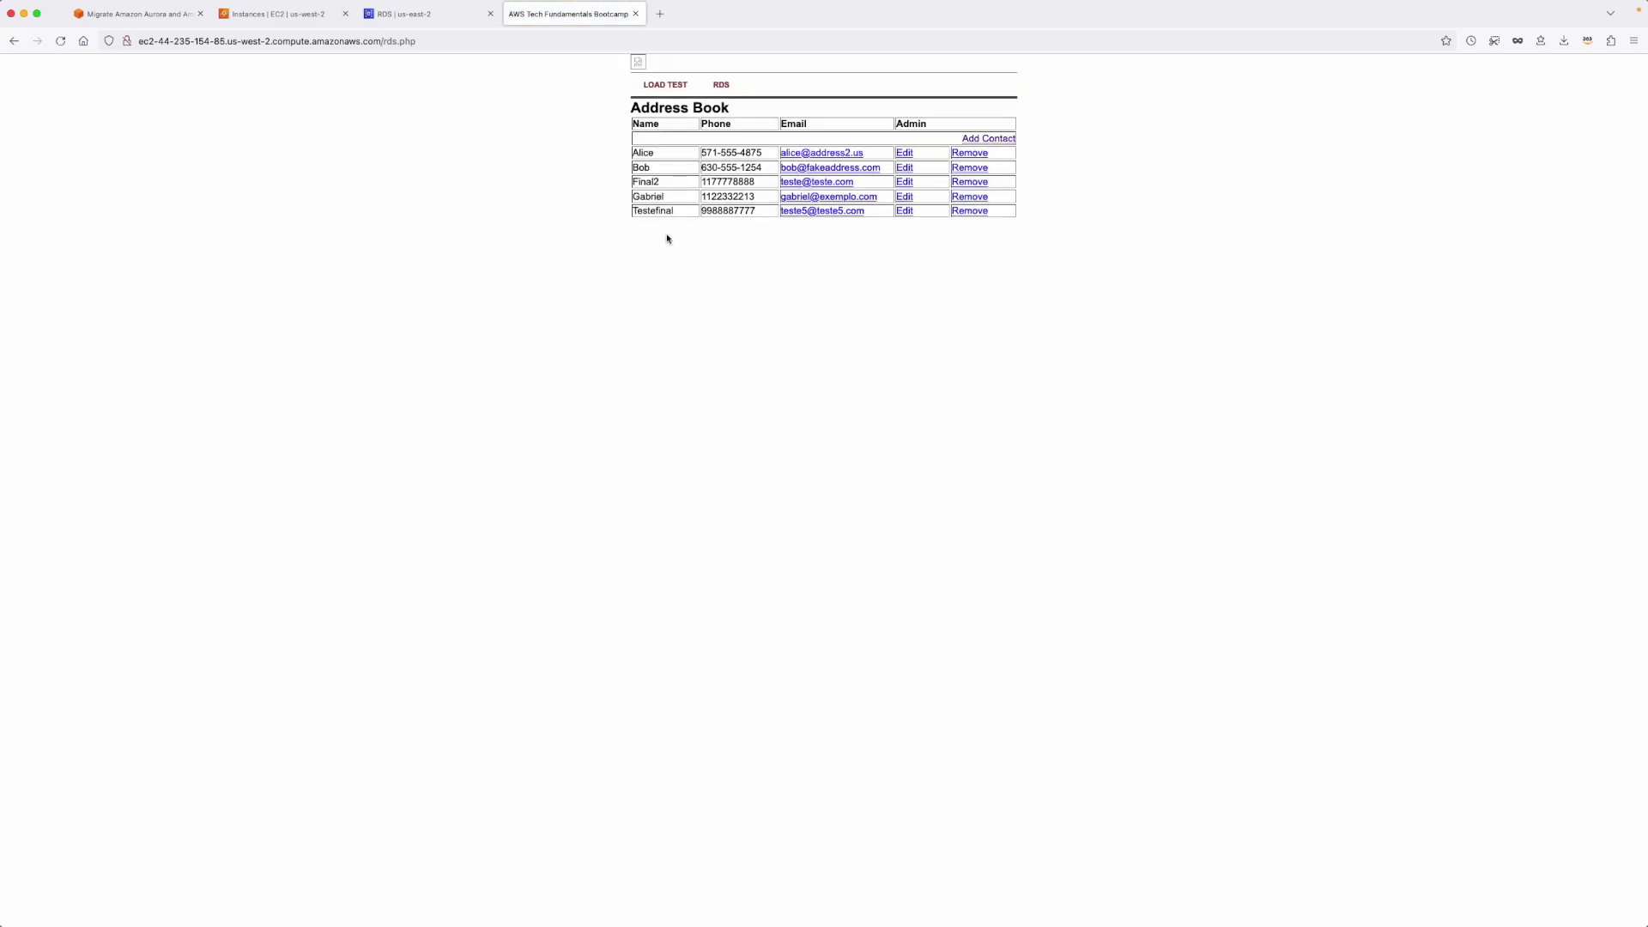
drag(663, 183, 631, 183)
Back on the RDS tab, change the region to US West (Oregon) and open the Available rdsdb instance's details page.
click(416, 14)
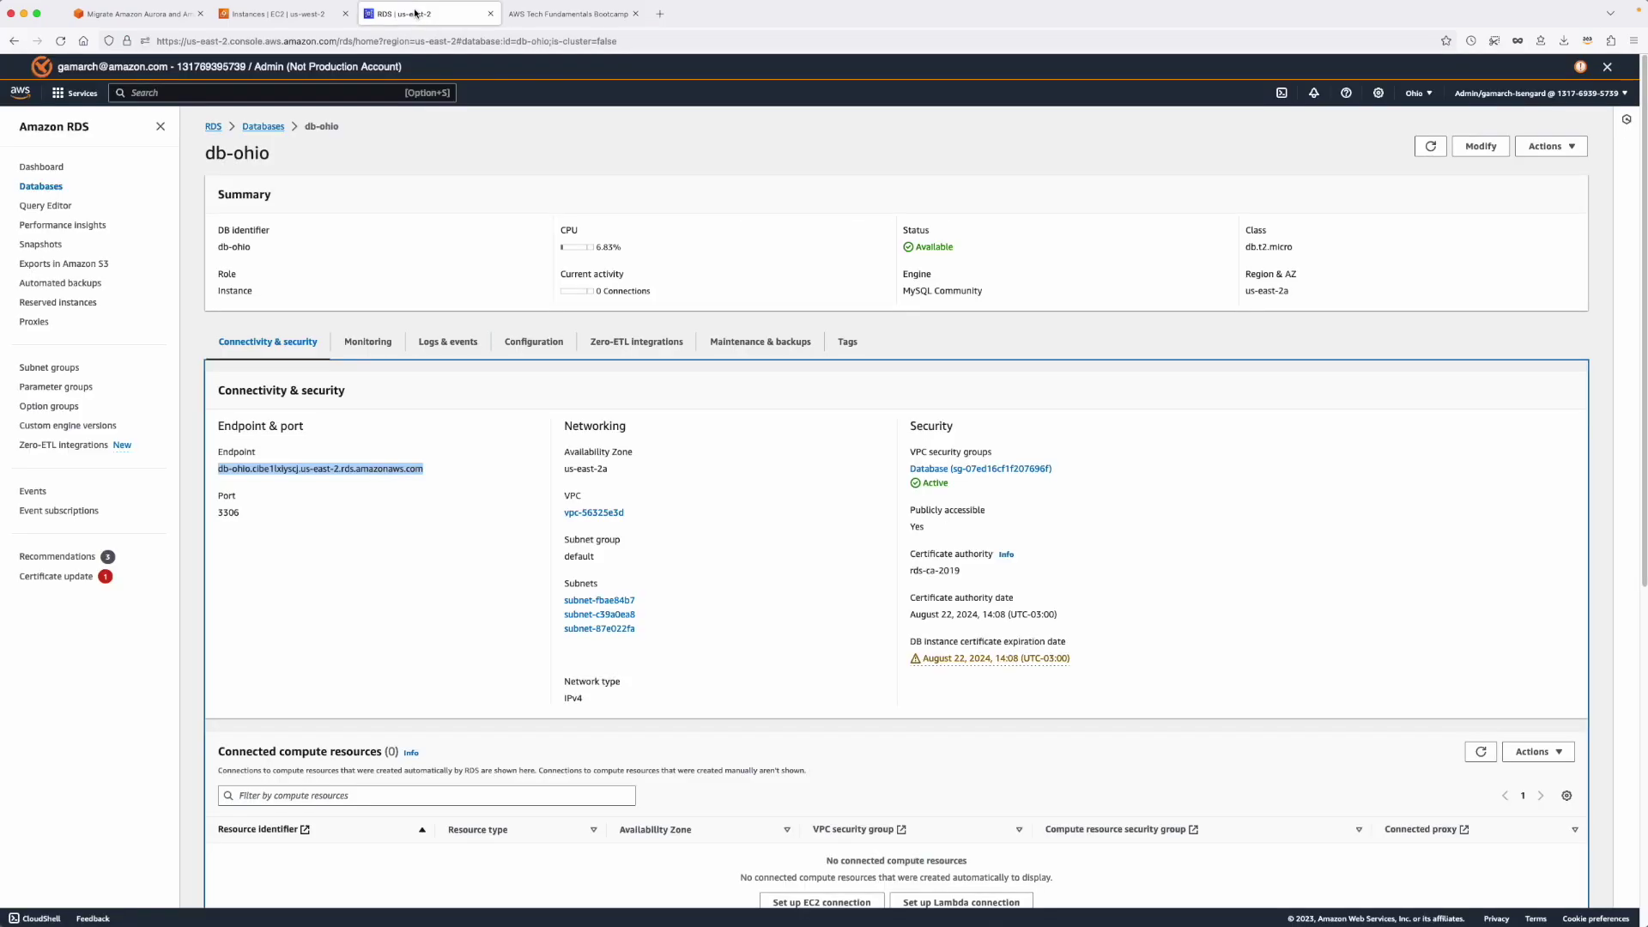
click(1418, 96)
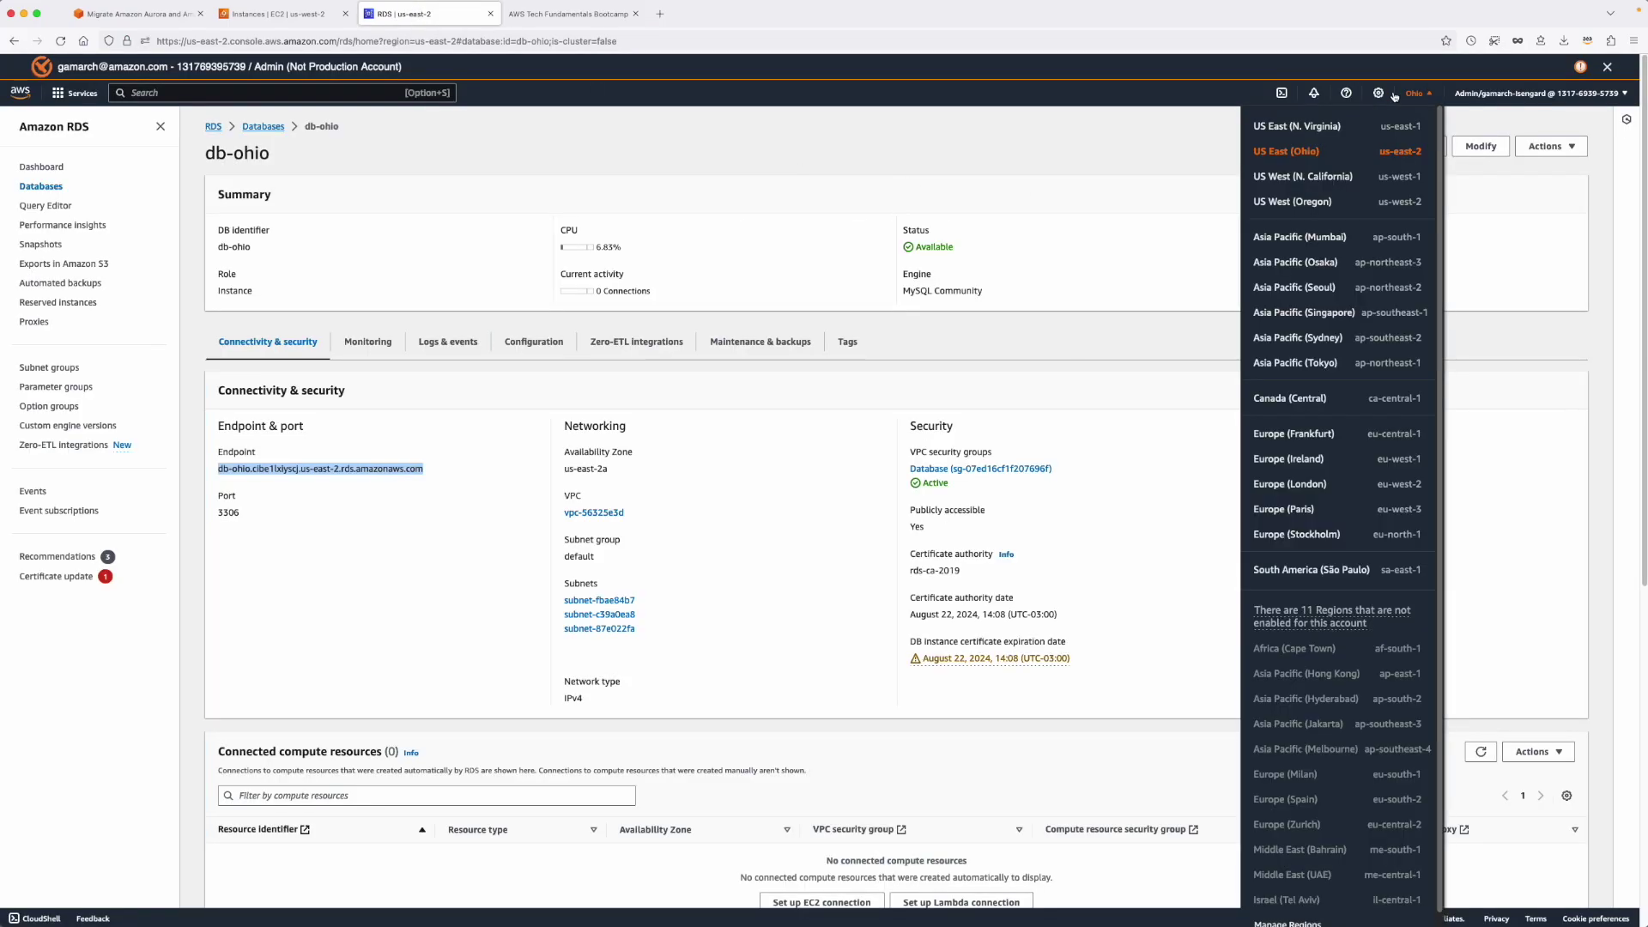
click(1313, 206)
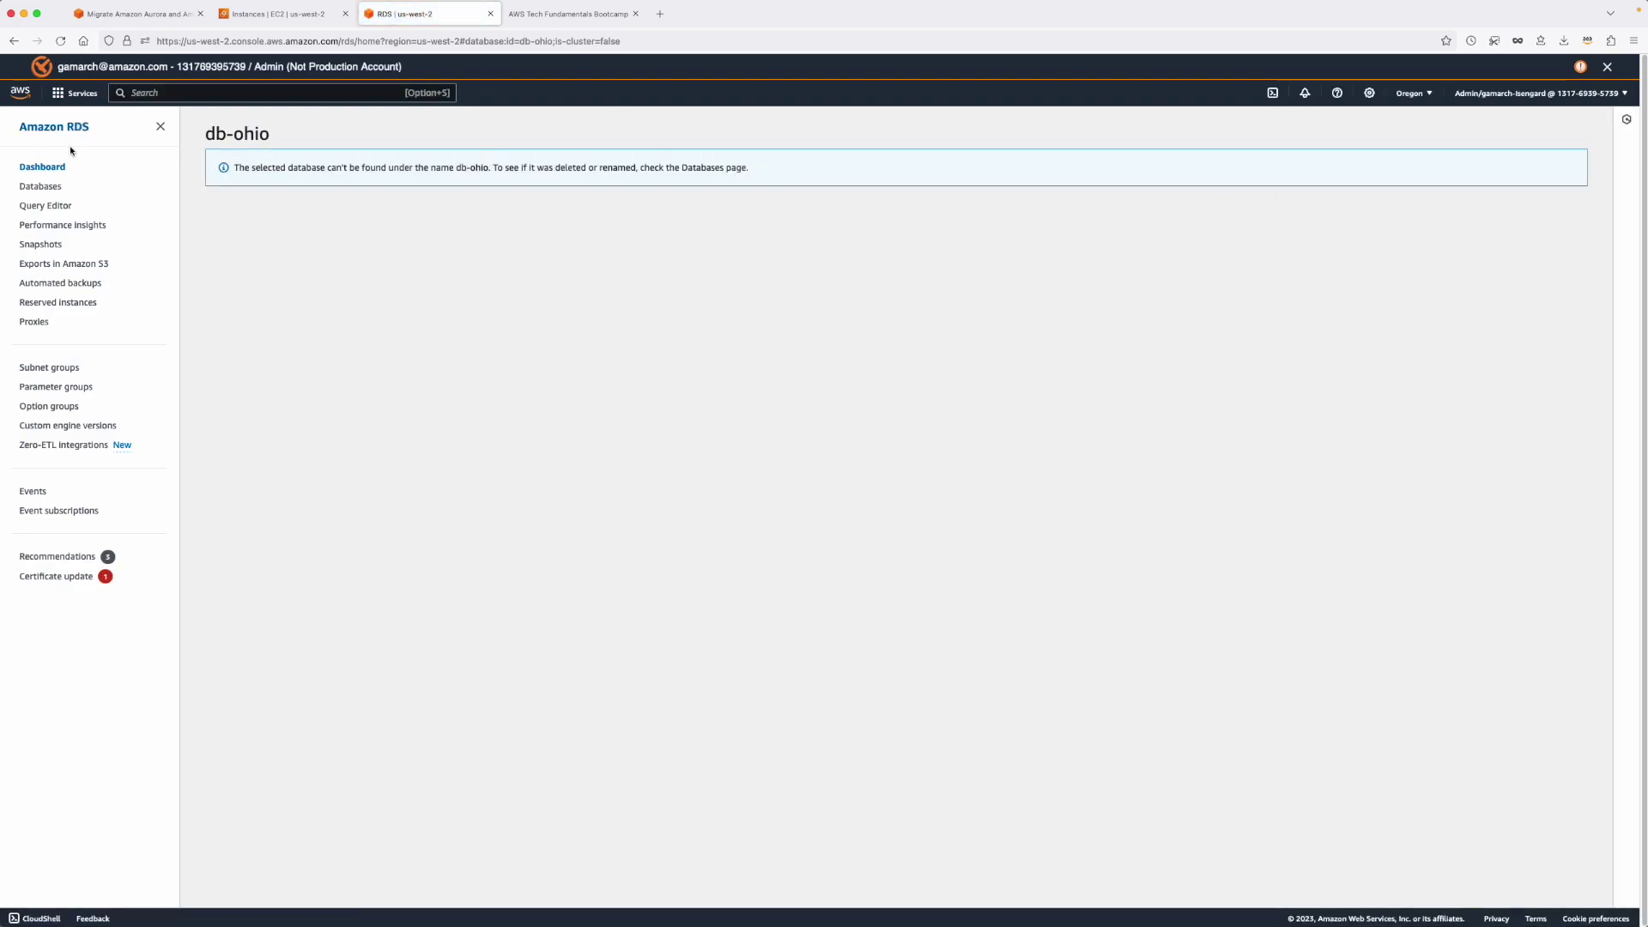
click(41, 187)
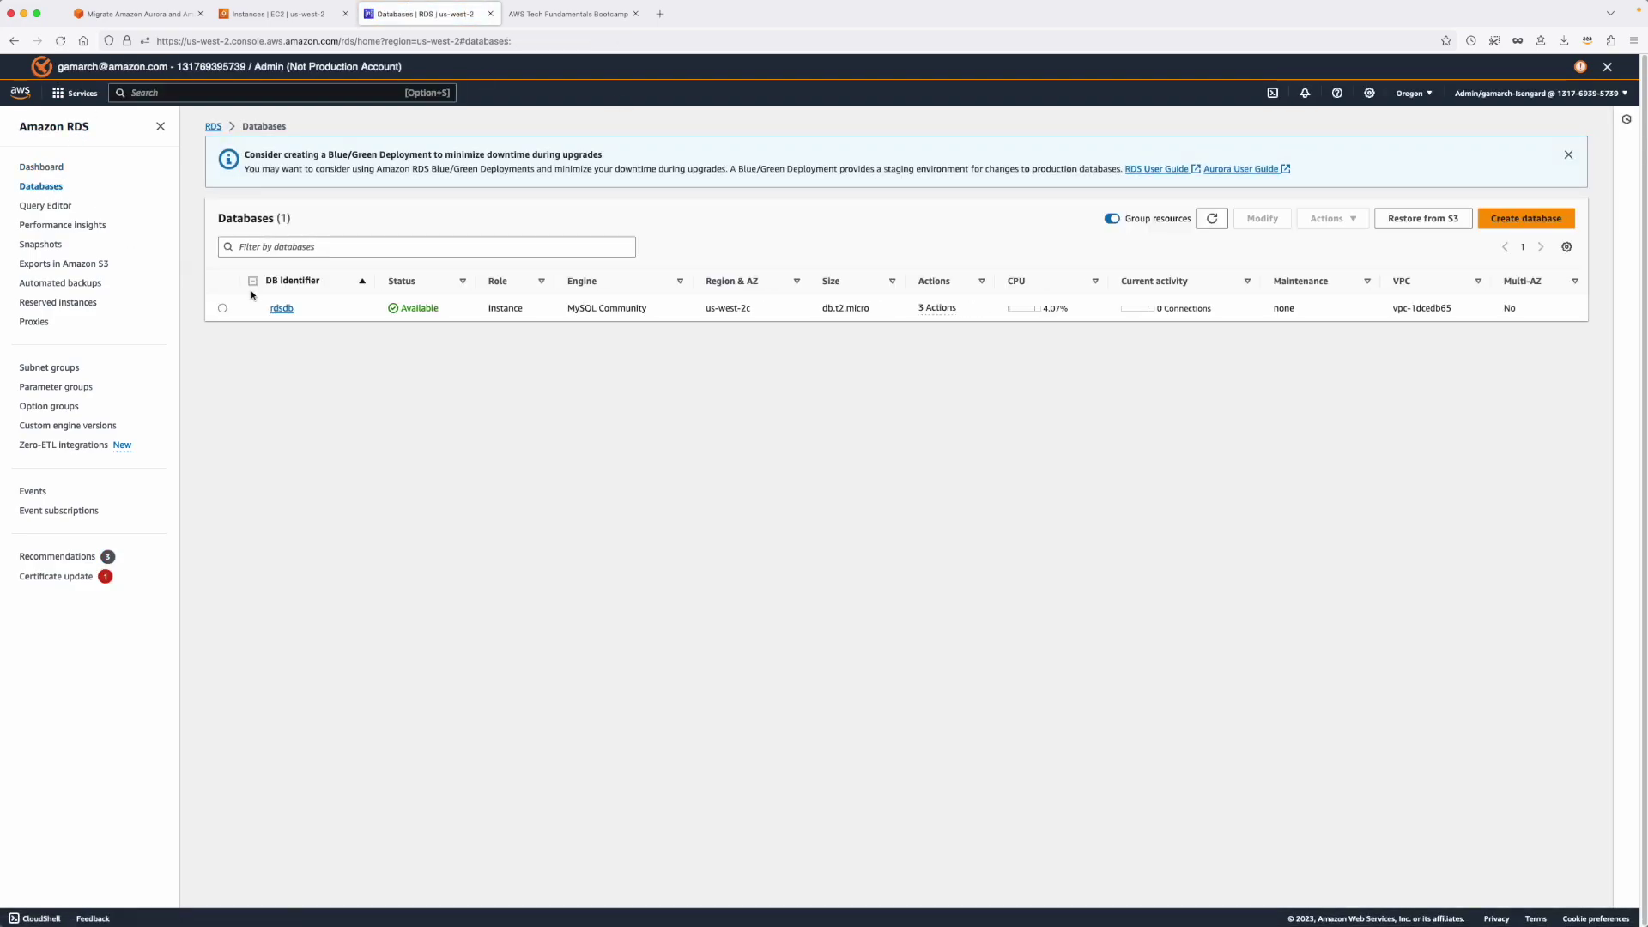
click(273, 308)
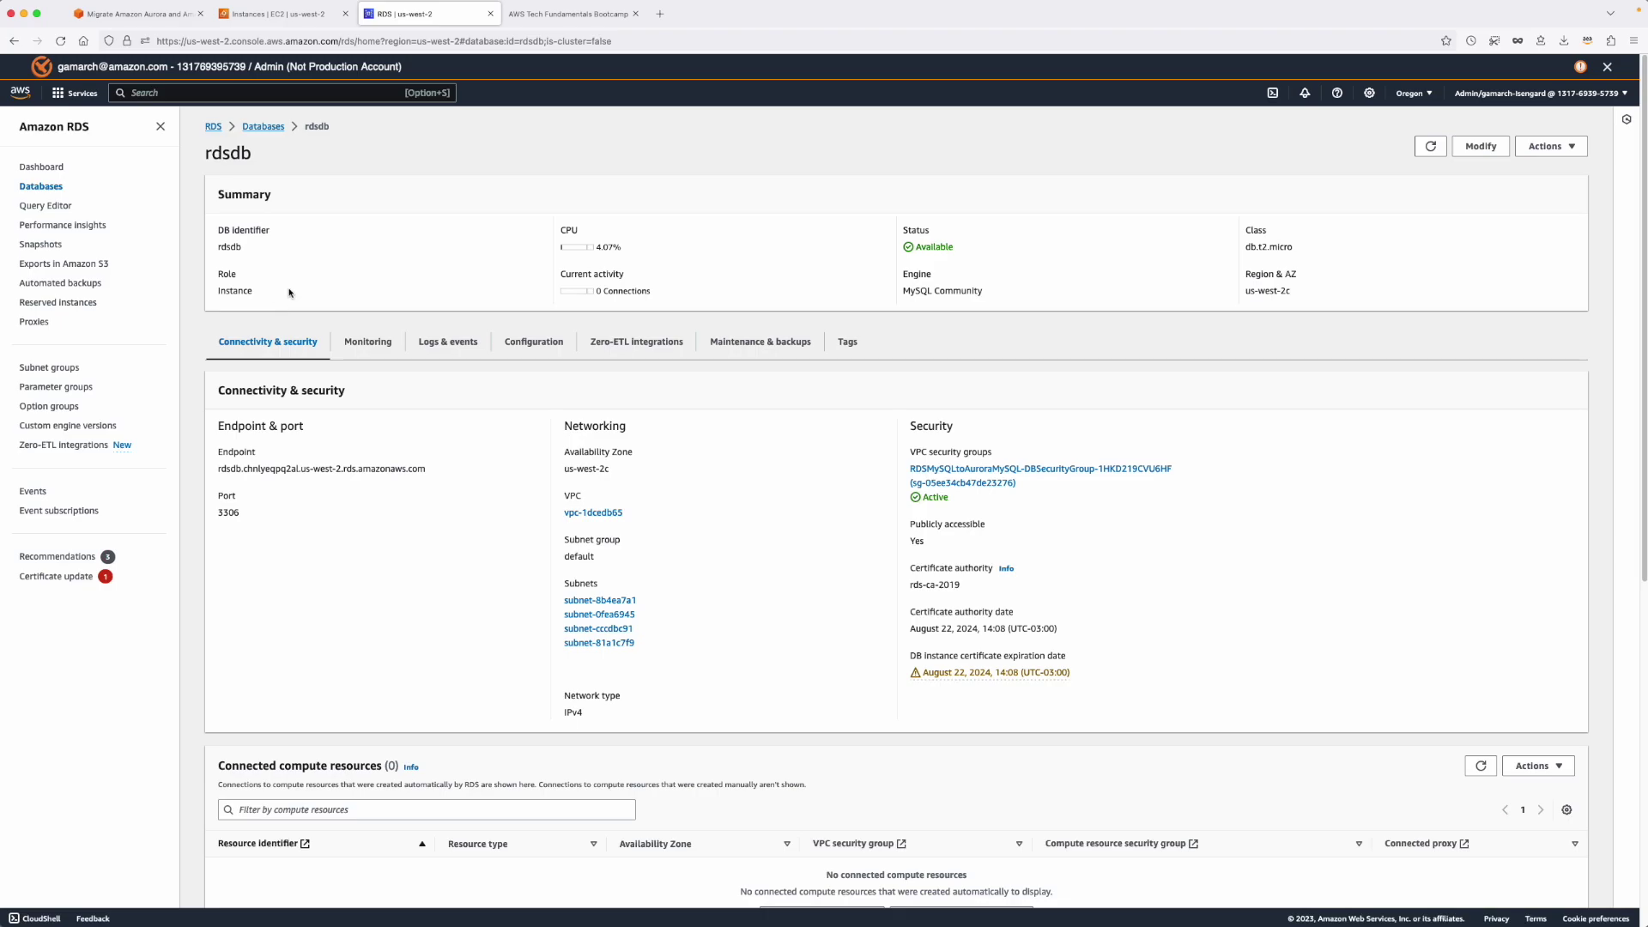